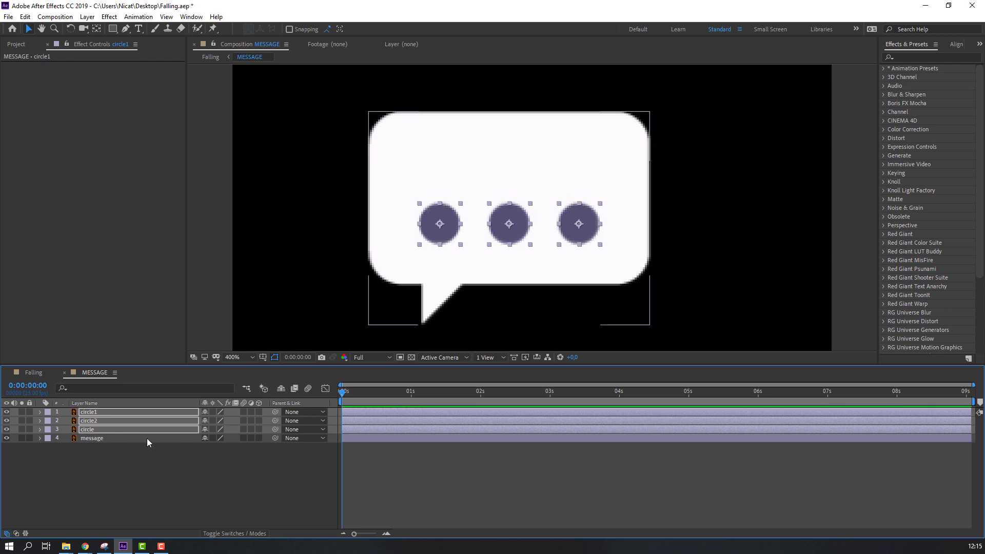
Keyframe the Position of the three selected circles at the start, and raise them to Y 87,5 at frame 10.
{"action": "key", "text": "p"}
{"action": "left_click", "coordinate": [65, 421]}
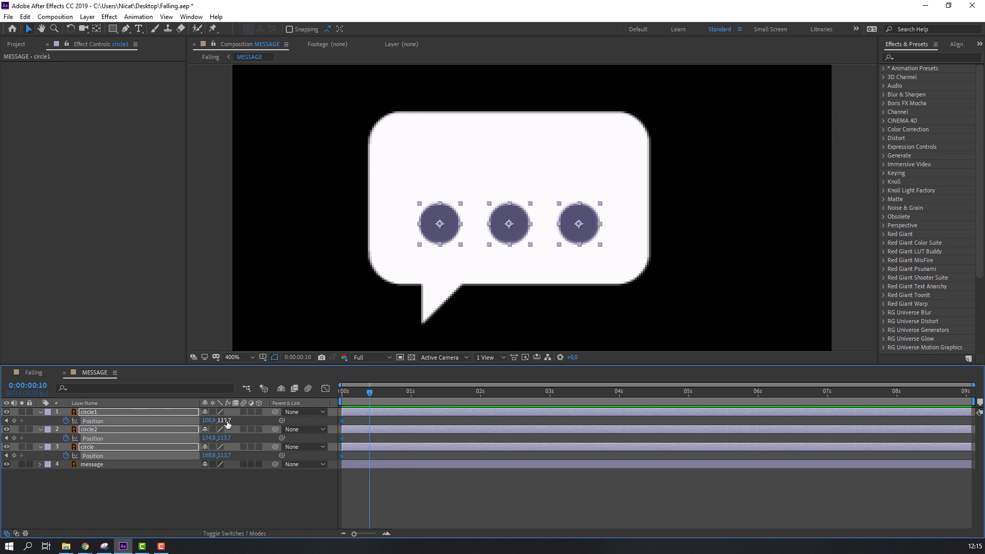
{"action": "mouse_move", "coordinate": [225, 421]}
{"action": "left_mouse_down"}
{"action": "mouse_move", "coordinate": [212, 421]}
{"action": "mouse_move", "coordinate": [224, 426]}
{"action": "left_mouse_up"}
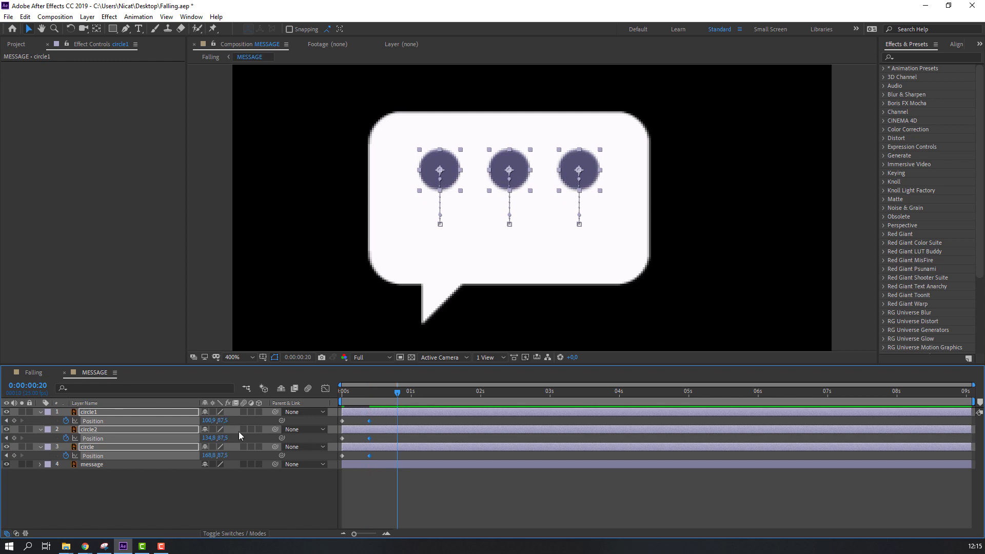
Copy each circle's first Position keyframe to frame 20 and end the work area there.
{"action": "left_click", "coordinate": [343, 421]}
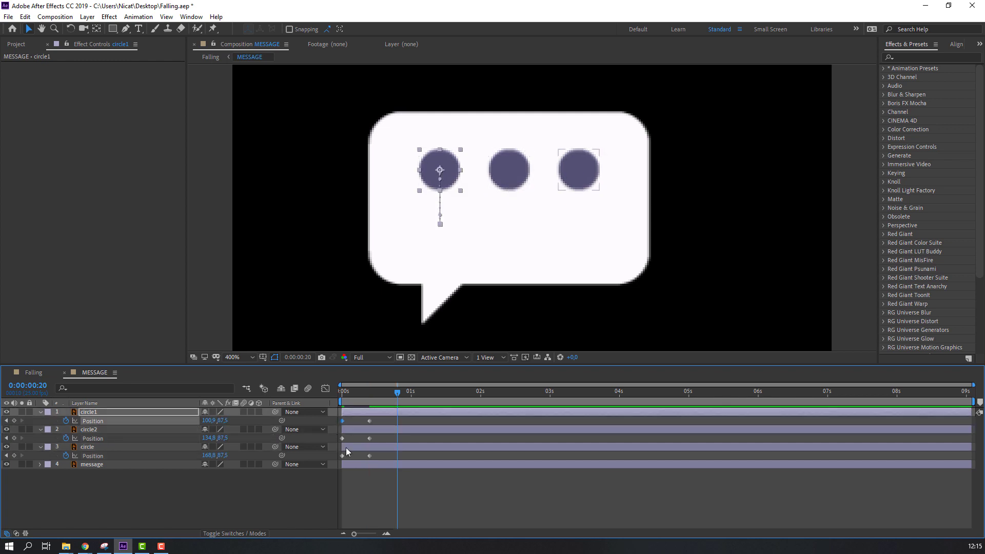
{"action": "key", "text": "ctrl+c"}
{"action": "key", "text": "ctrl+v"}
{"action": "left_click", "coordinate": [342, 438]}
{"action": "key", "text": "ctrl+c"}
{"action": "key", "text": "ctrl+v"}
{"action": "left_click", "coordinate": [355, 456]}
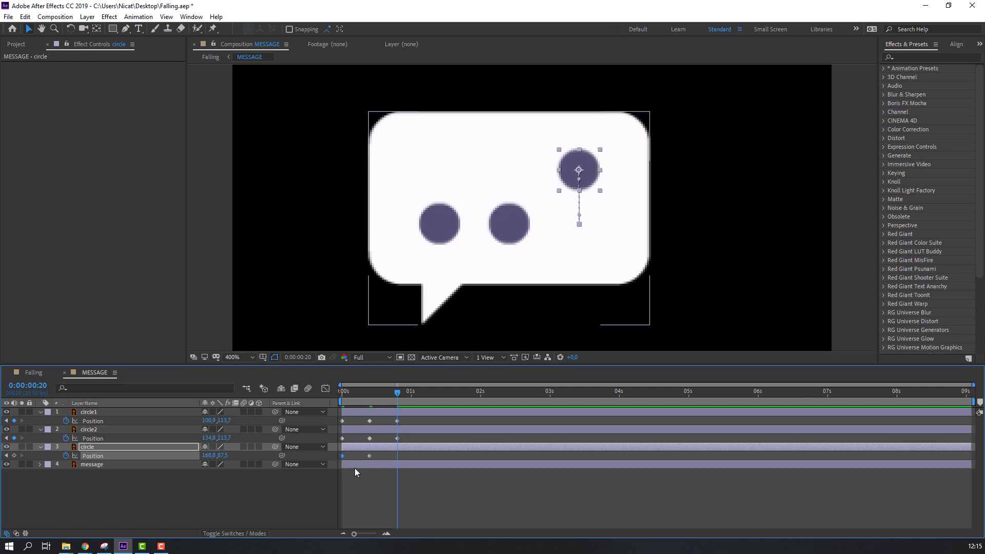
{"action": "key", "text": "ctrl+c"}
{"action": "key", "text": "ctrl+v"}
{"action": "key", "text": "n"}
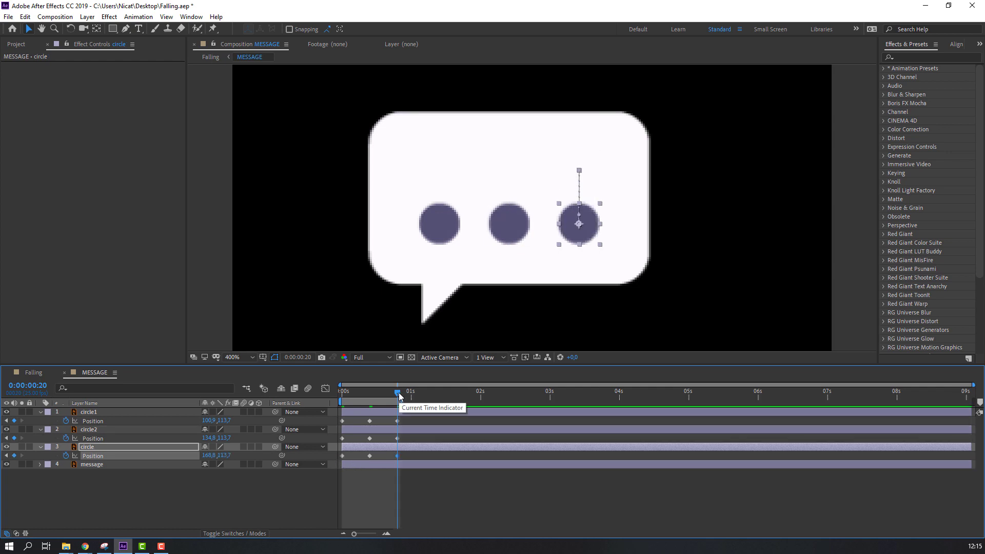
{"action": "key", "text": "space"}
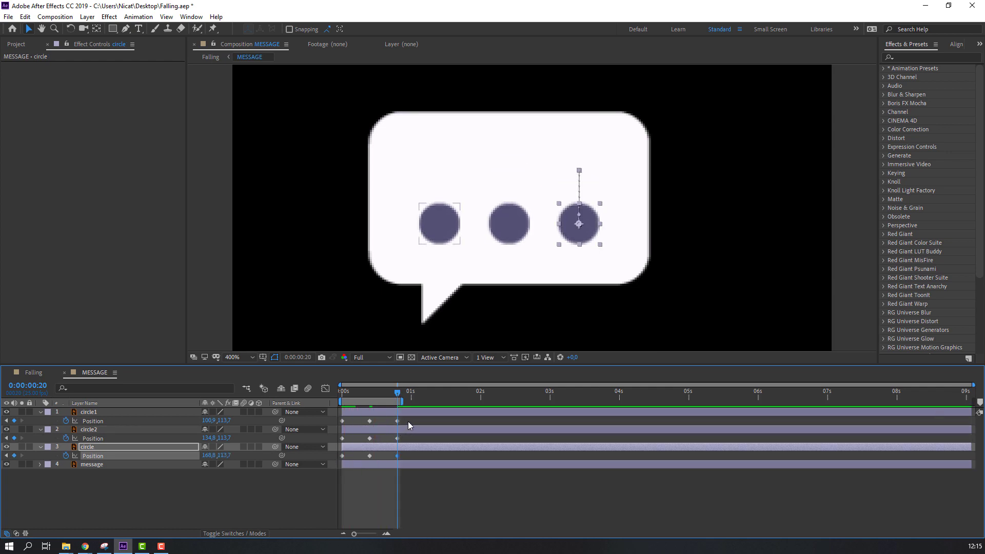
Apply Easy Ease to all Position keyframes of the three circles and preview the motion.
{"action": "left_click_drag", "start_coordinate": [407, 420], "coordinate": [352, 450]}
{"action": "right_click", "coordinate": [343, 456]}
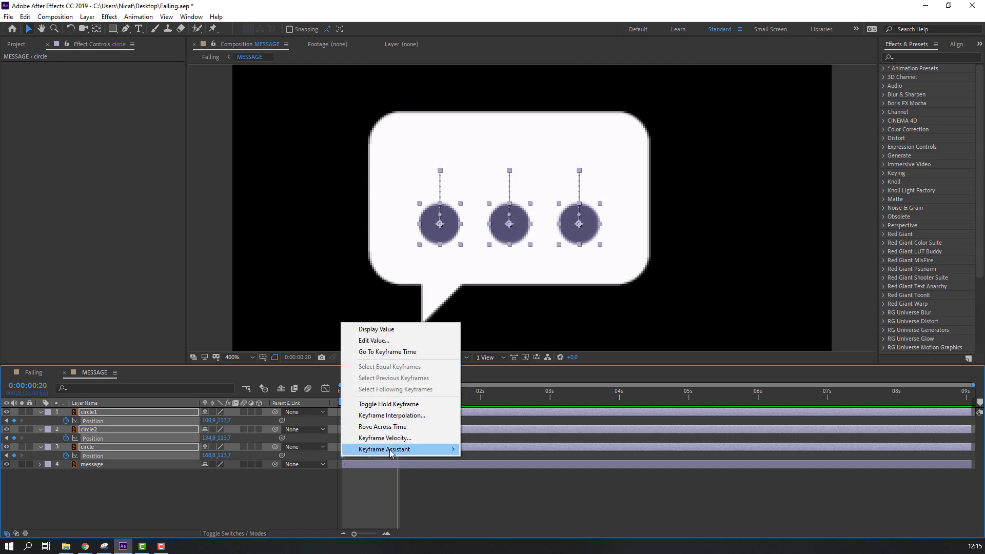
{"action": "mouse_move", "coordinate": [405, 449]}
{"action": "left_click", "coordinate": [492, 382]}
{"action": "left_click", "coordinate": [433, 493]}
{"action": "key", "text": "space"}
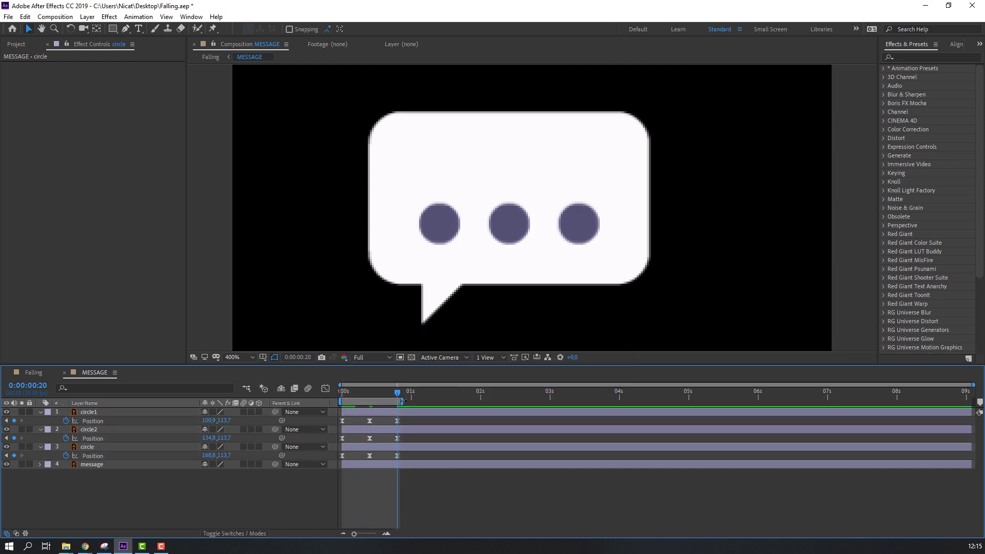
Stretch the circles' Position keyframes so the last ones fall just past 1 second, and return to the start of the timeline.
{"action": "left_click_drag", "start_coordinate": [410, 420], "coordinate": [422, 460]}
{"action": "key", "text": "space"}
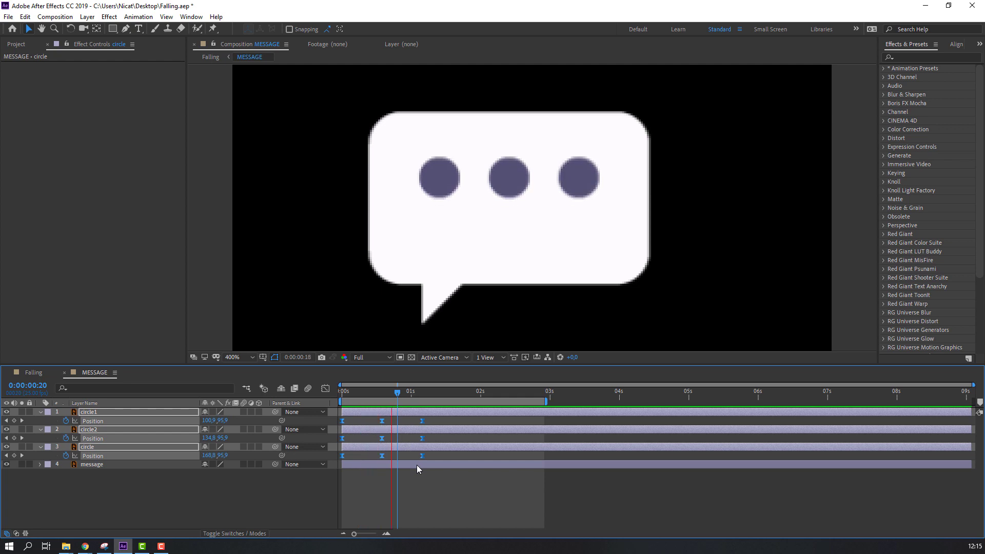
{"action": "left_click_drag", "start_coordinate": [377, 392], "coordinate": [319, 396]}
{"action": "left_click", "coordinate": [186, 482]}
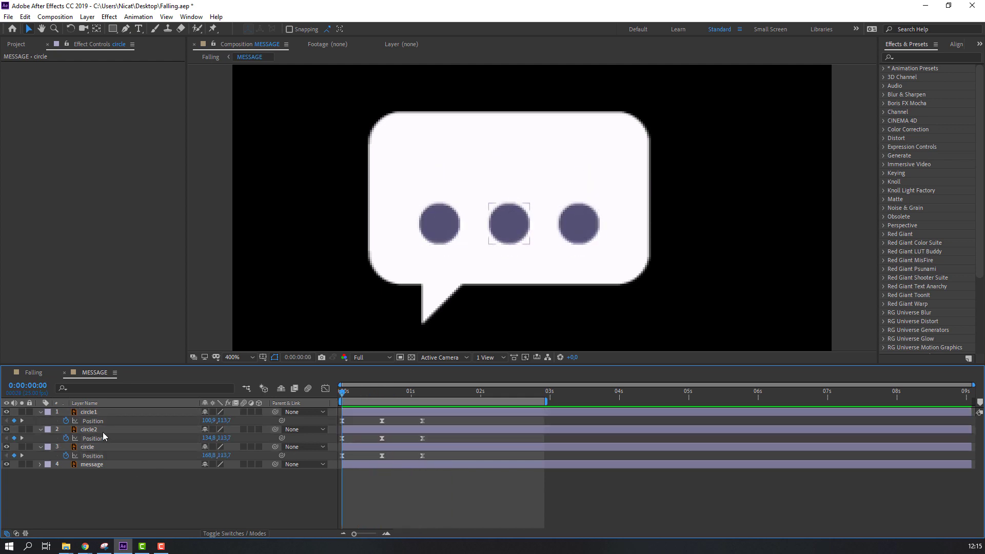
Add the expression loopOutDuration(type = "cycle", duration = 0) to the Position of circle1.
{"action": "left_click", "coordinate": [67, 420], "text": "alt"}
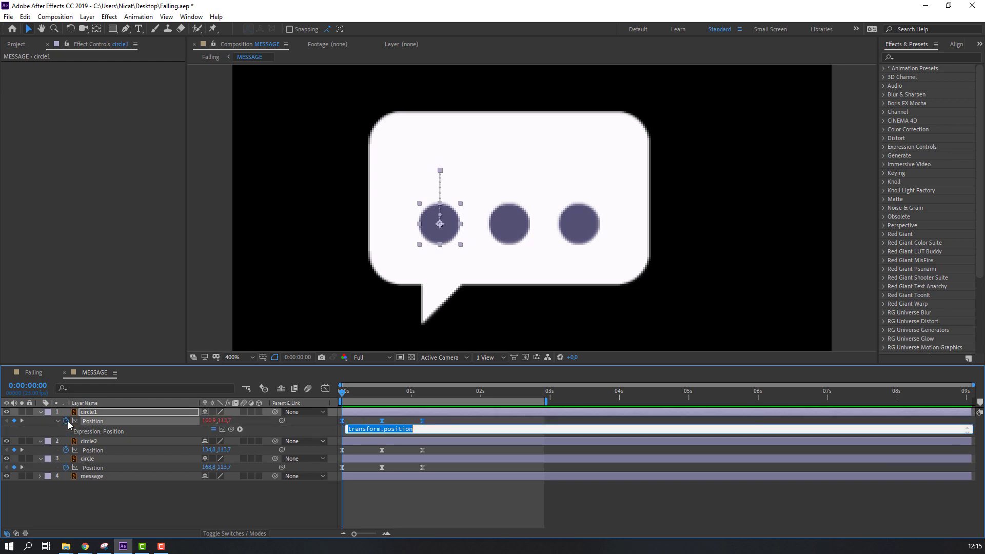
{"action": "left_click", "coordinate": [239, 429]}
{"action": "mouse_move", "coordinate": [270, 377]}
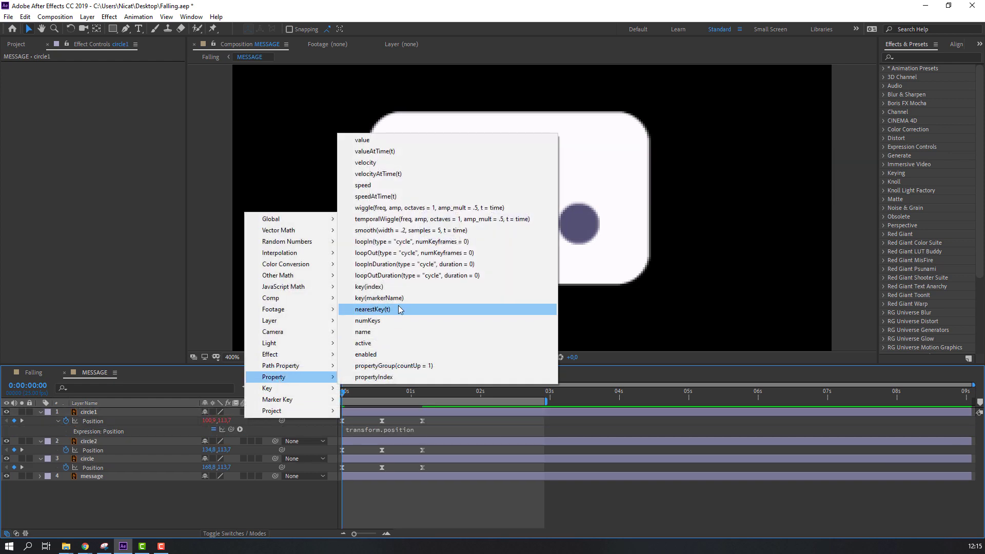
{"action": "left_click", "coordinate": [391, 278]}
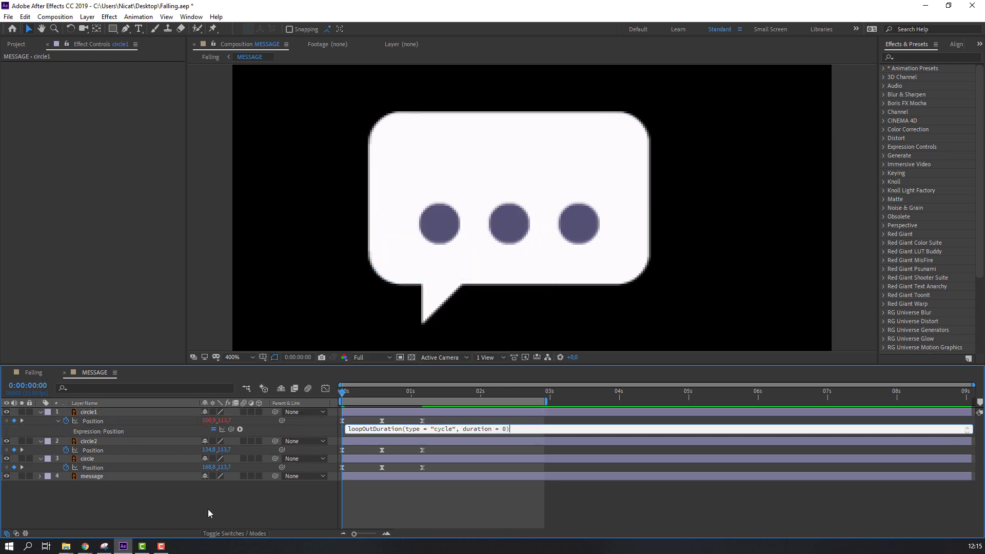
{"action": "left_click", "coordinate": [245, 497]}
{"action": "left_click_drag", "start_coordinate": [400, 395], "coordinate": [251, 402]}
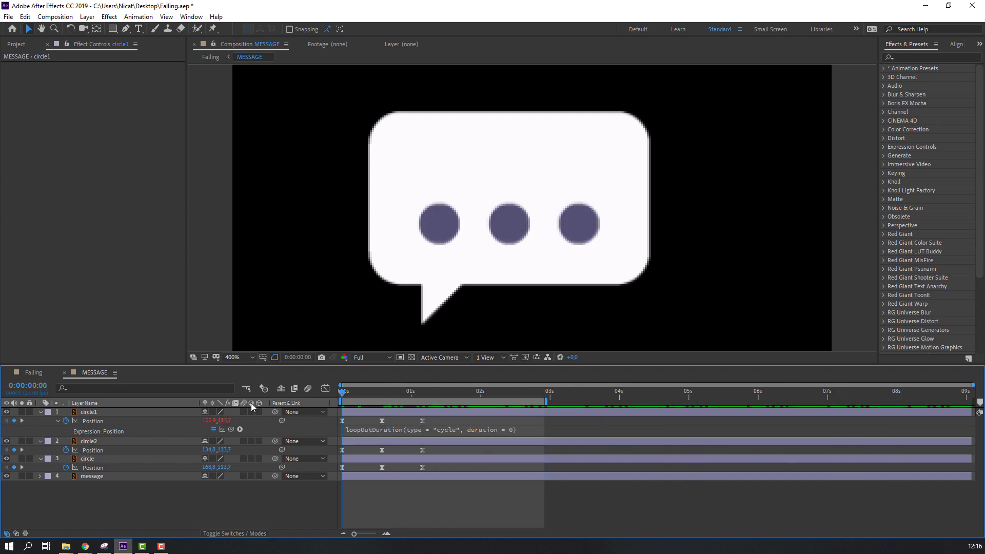
Add the expression loopOutDuration(type = "cycle", duration = 0) to the Position of circle2.
{"action": "left_click", "coordinate": [65, 450], "text": "alt"}
{"action": "left_click", "coordinate": [239, 459]}
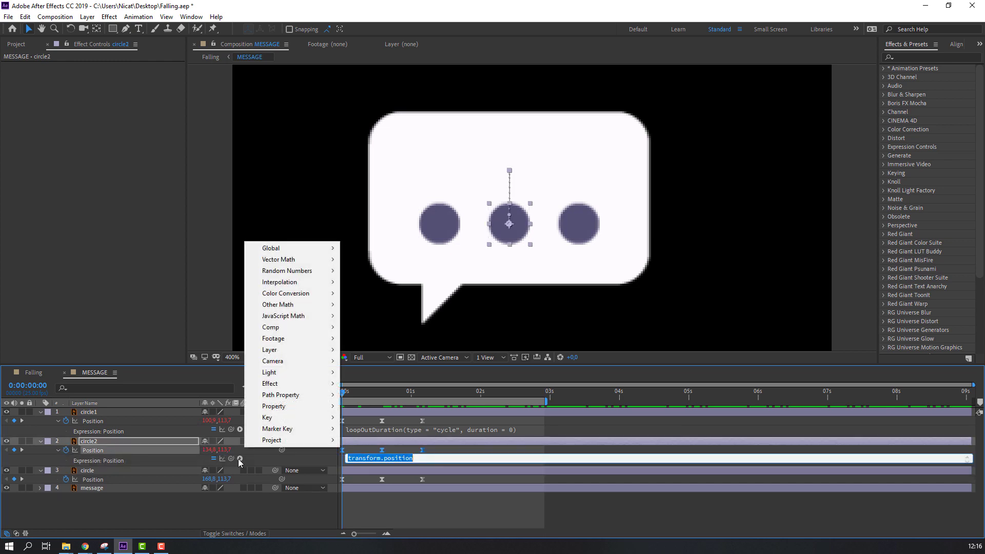
{"action": "mouse_move", "coordinate": [273, 406]}
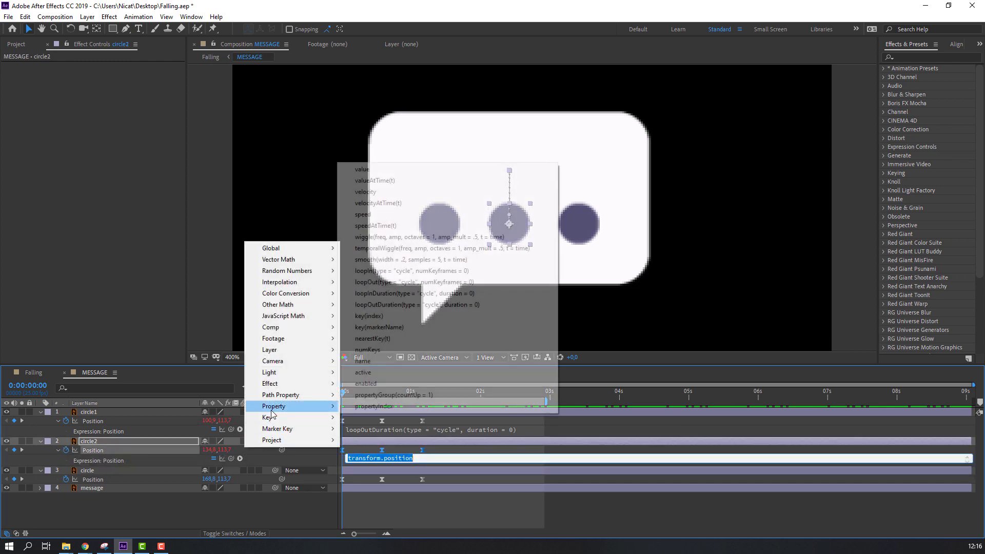
{"action": "left_click", "coordinate": [397, 305]}
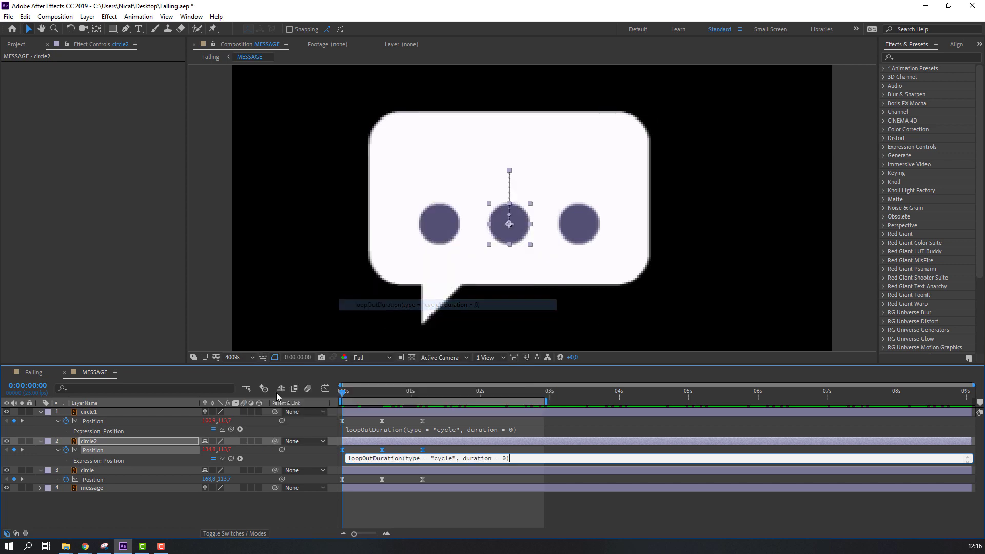
{"action": "left_click", "coordinate": [159, 510]}
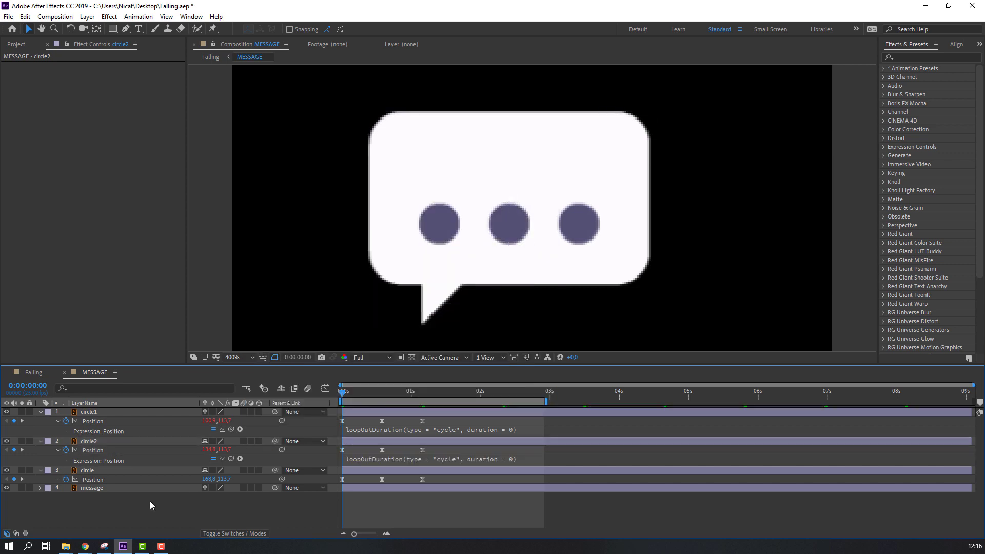
Add the expression loopOutDuration(type = "cycle", duration = 0) to the Position of the circle layer.
{"action": "left_click", "coordinate": [66, 479], "text": "alt"}
{"action": "left_click", "coordinate": [240, 488]}
{"action": "mouse_move", "coordinate": [287, 435]}
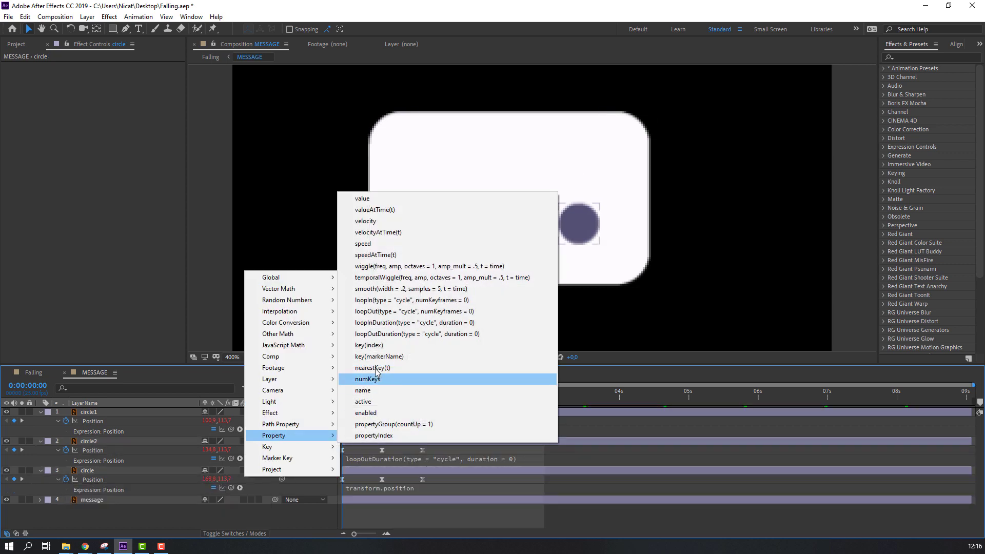
{"action": "left_click", "coordinate": [390, 334]}
{"action": "left_click", "coordinate": [203, 522]}
Collapse the circle layers' properties and stagger circle2 and circle so each starts a few frames after the one above.
{"action": "left_click", "coordinate": [41, 471]}
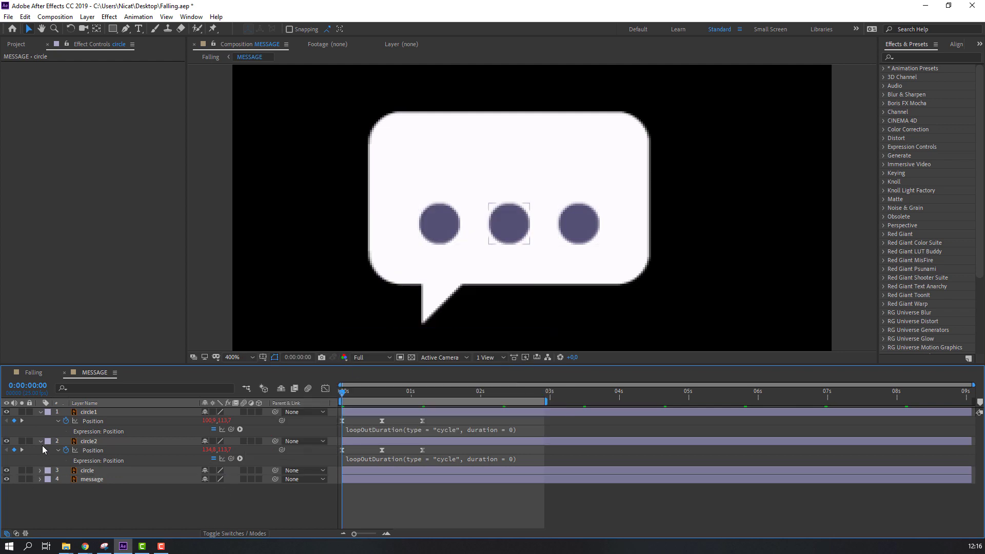
{"action": "left_click", "coordinate": [40, 441]}
{"action": "left_click", "coordinate": [41, 412]}
{"action": "left_click", "coordinate": [90, 421]}
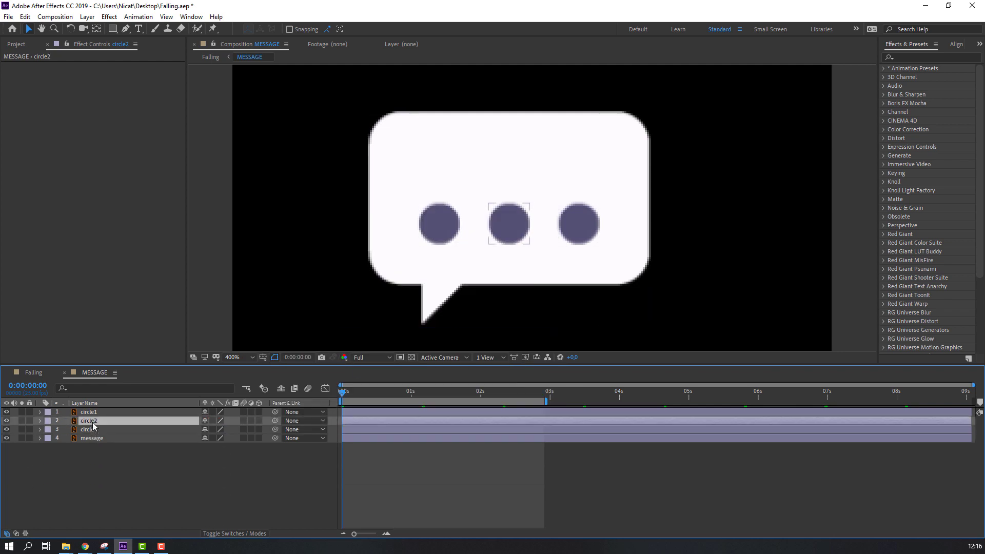
{"action": "left_click_drag", "start_coordinate": [352, 420], "coordinate": [365, 429]}
{"action": "left_click", "coordinate": [368, 470]}
{"action": "key", "text": "space"}
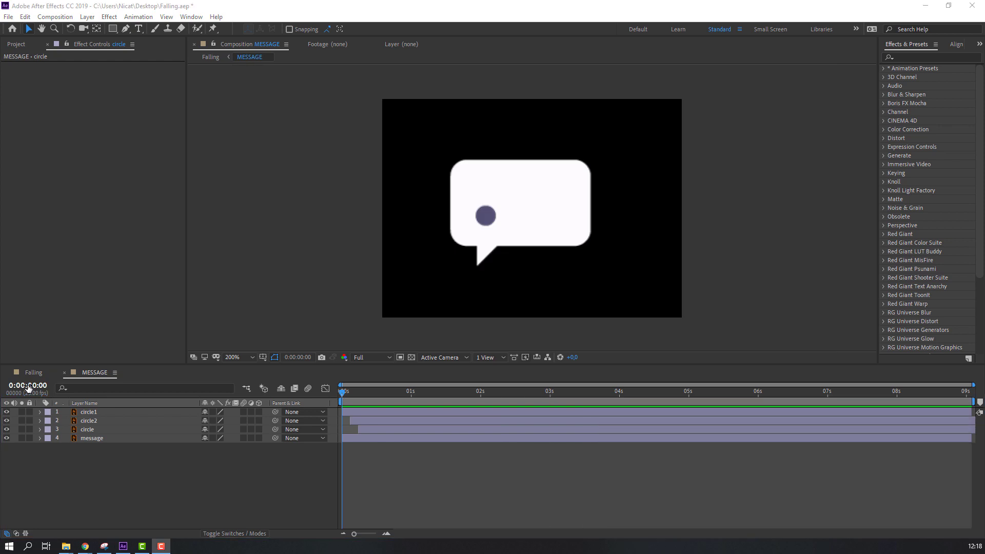
Switch to the Falling composition and move the MESSAGE layer below the cup, beside the glasses.
{"action": "left_click", "coordinate": [33, 372]}
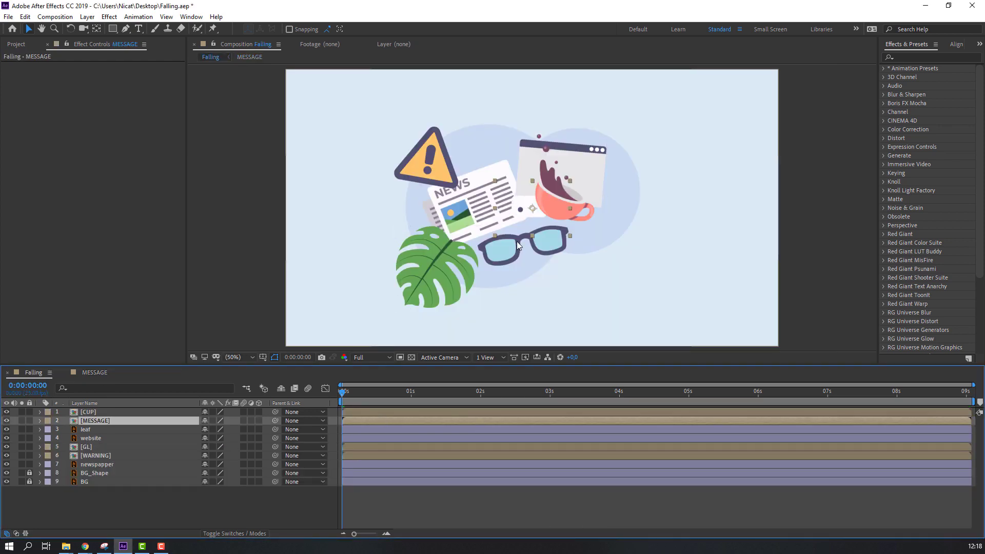
{"action": "left_click_drag", "start_coordinate": [538, 215], "coordinate": [603, 248]}
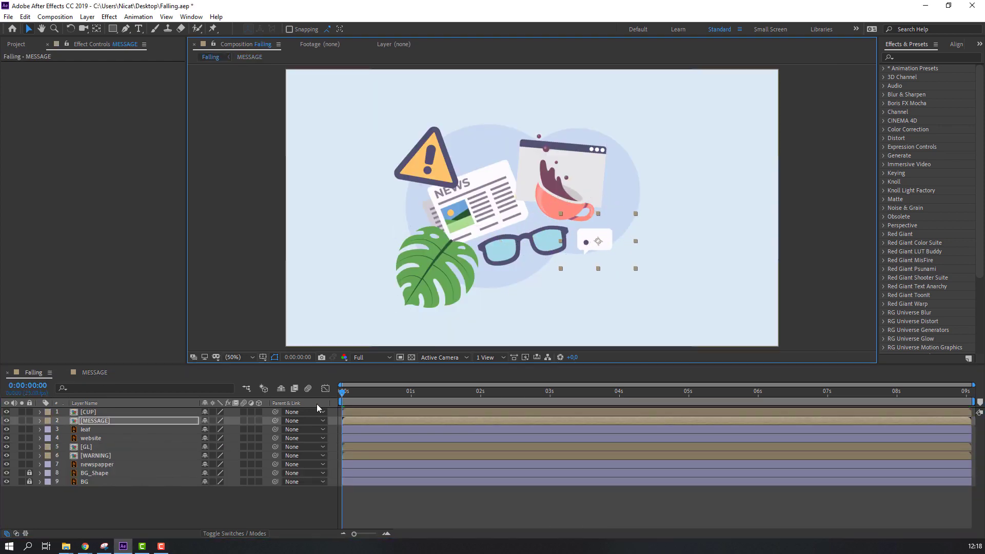
Split the MESSAGE layer at frame 7, delete the opening part, shift the remainder to the composition start, and preview it.
{"action": "left_click", "coordinate": [346, 396]}
{"action": "left_click_drag", "start_coordinate": [346, 396], "coordinate": [362, 401]}
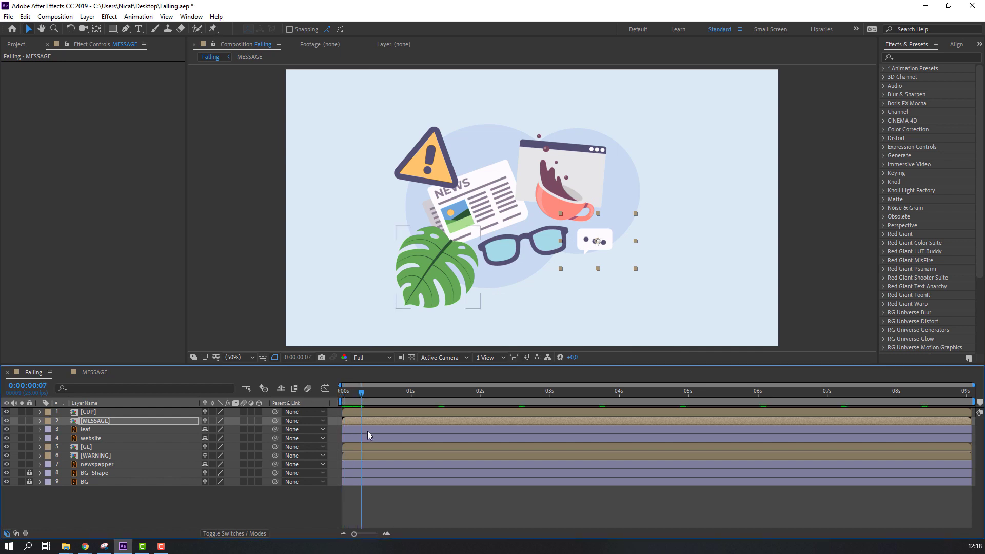
{"action": "left_click", "coordinate": [24, 16]}
{"action": "left_click", "coordinate": [48, 159]}
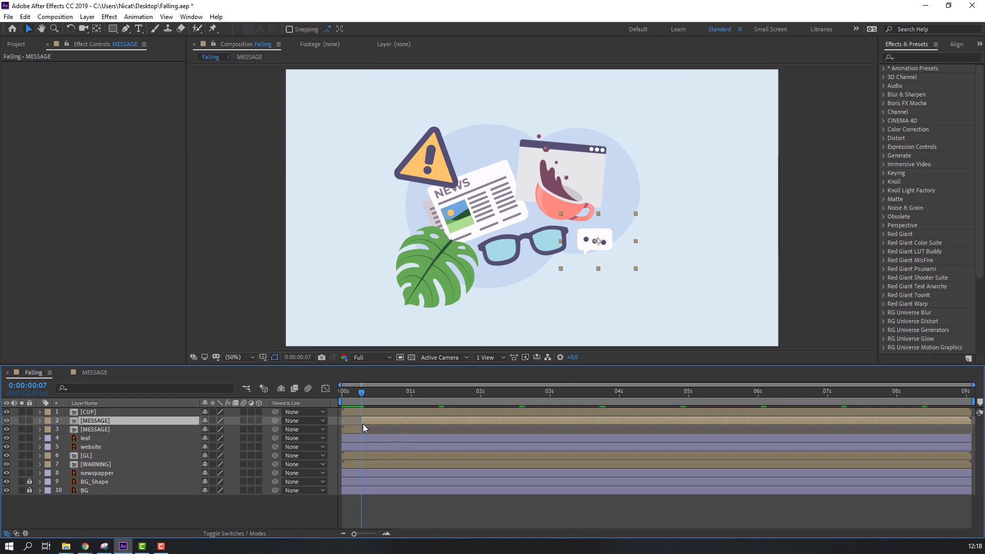
{"action": "key", "text": "Delete"}
{"action": "left_click_drag", "start_coordinate": [354, 398], "coordinate": [352, 422]}
{"action": "key", "text": "space"}
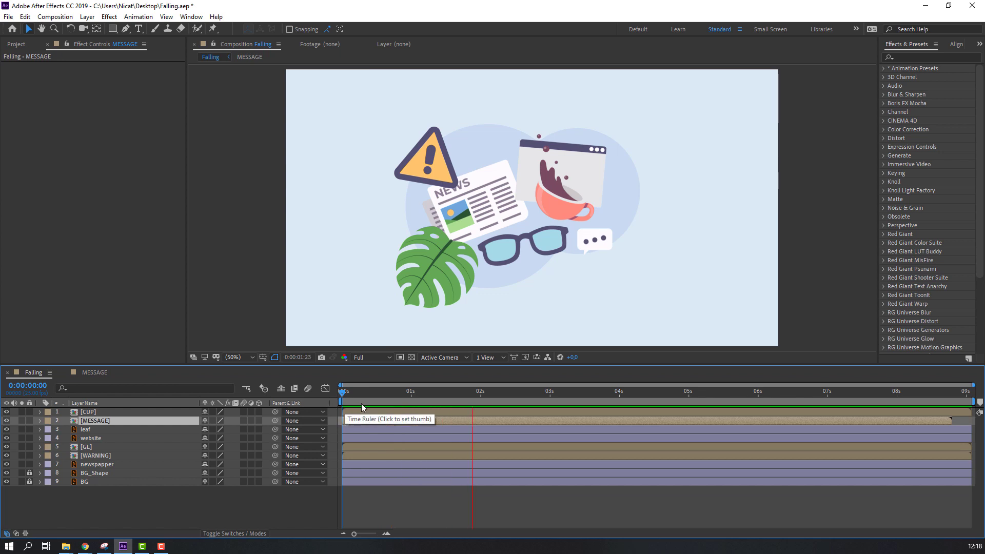
{"action": "key", "text": "space"}
Apply the CC Bend It effect to the leaf layer and turn on its continuous rasterization.
{"action": "left_click", "coordinate": [95, 430]}
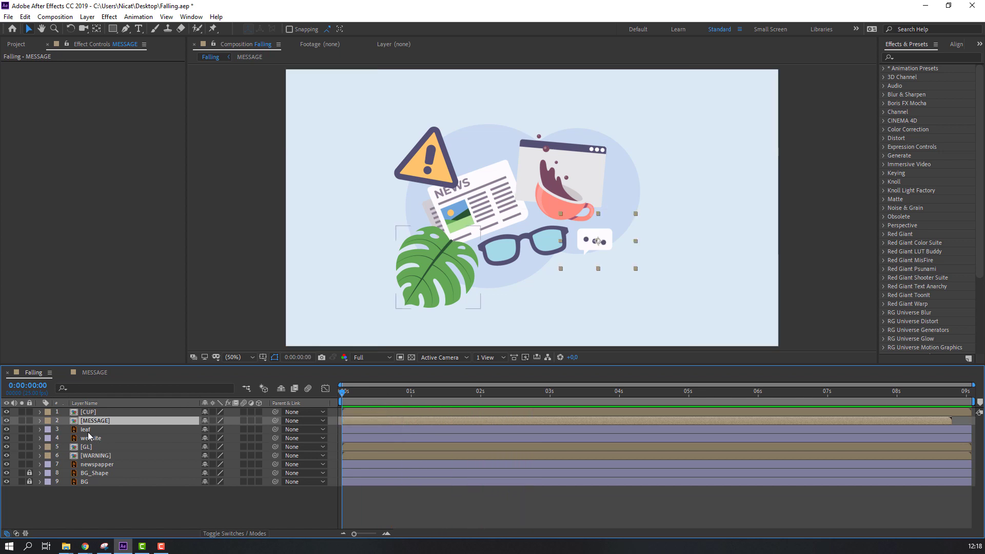
{"action": "left_click", "coordinate": [915, 57]}
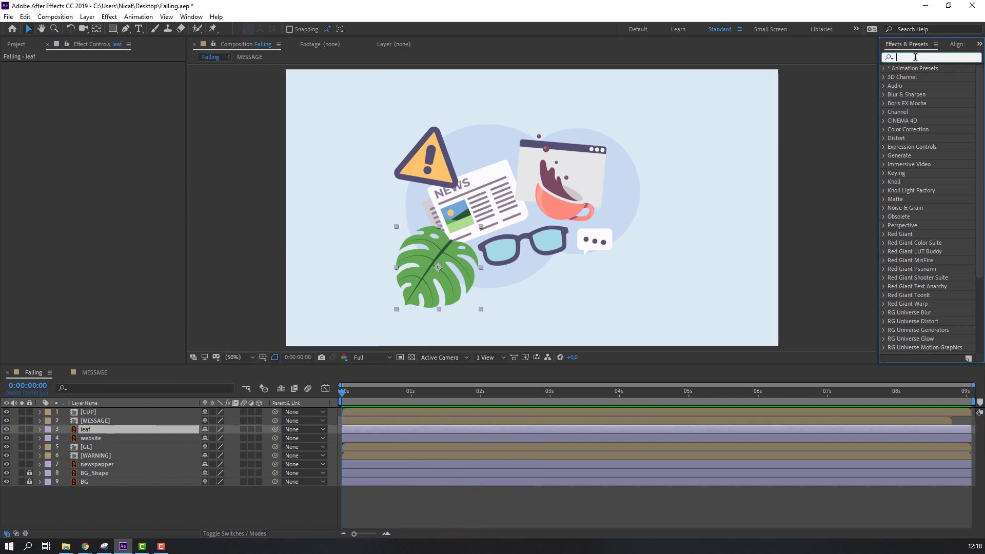
{"action": "type", "text": "bend"}
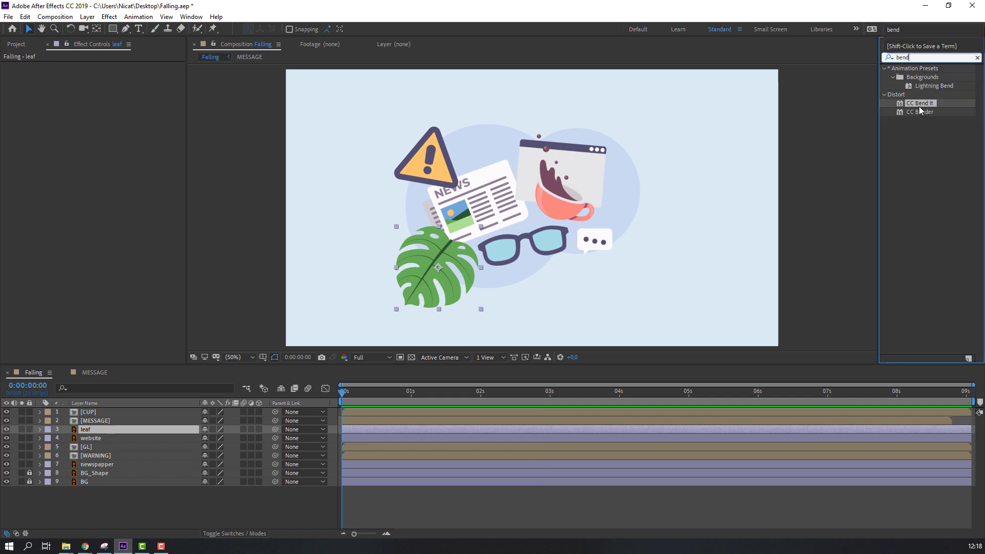
{"action": "left_click_drag", "start_coordinate": [919, 105], "coordinate": [96, 431]}
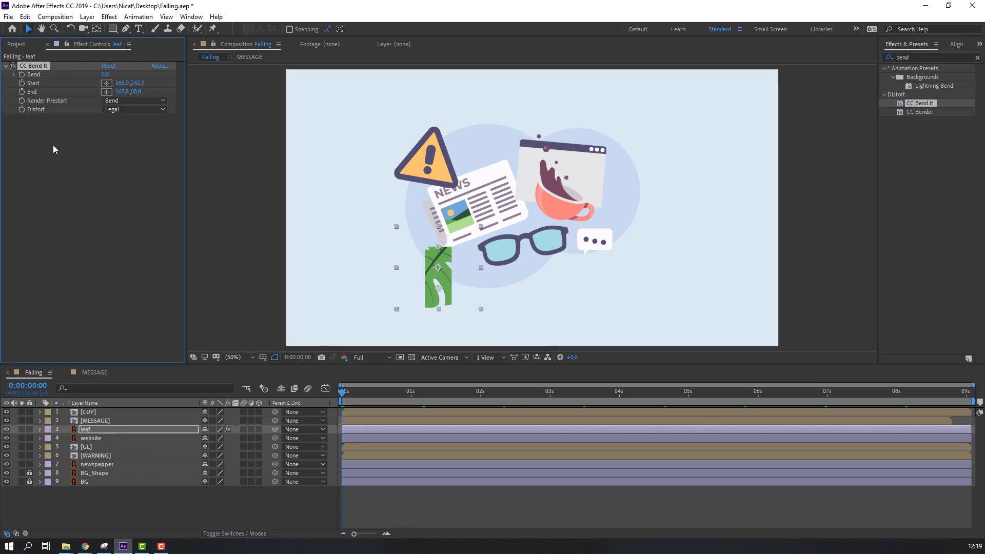
{"action": "left_click", "coordinate": [212, 430]}
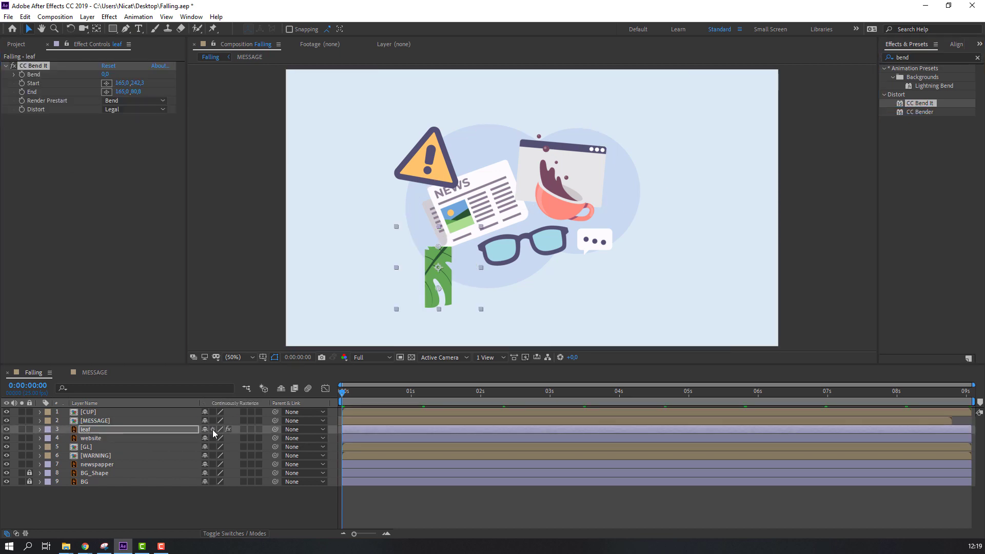
{"action": "left_click", "coordinate": [213, 430]}
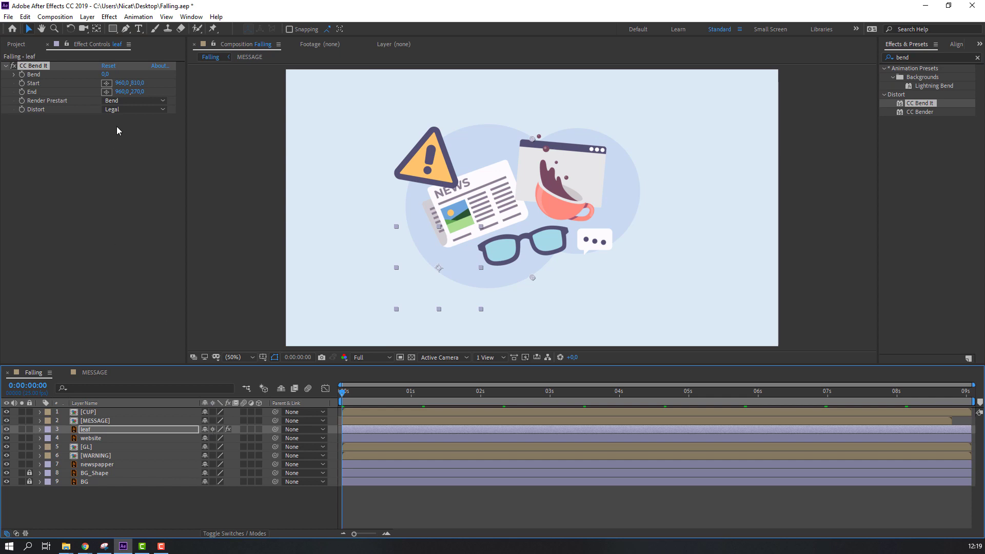
Place the CC Bend It start point just outside the leaf's stem base, at about 384, 910.
{"action": "left_click", "coordinate": [105, 84]}
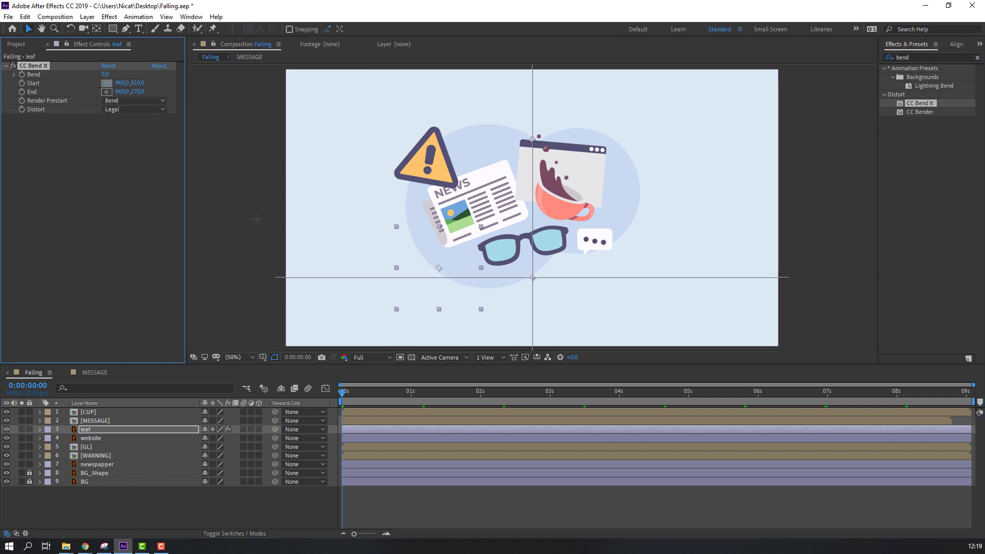
{"action": "left_click", "coordinate": [384, 303]}
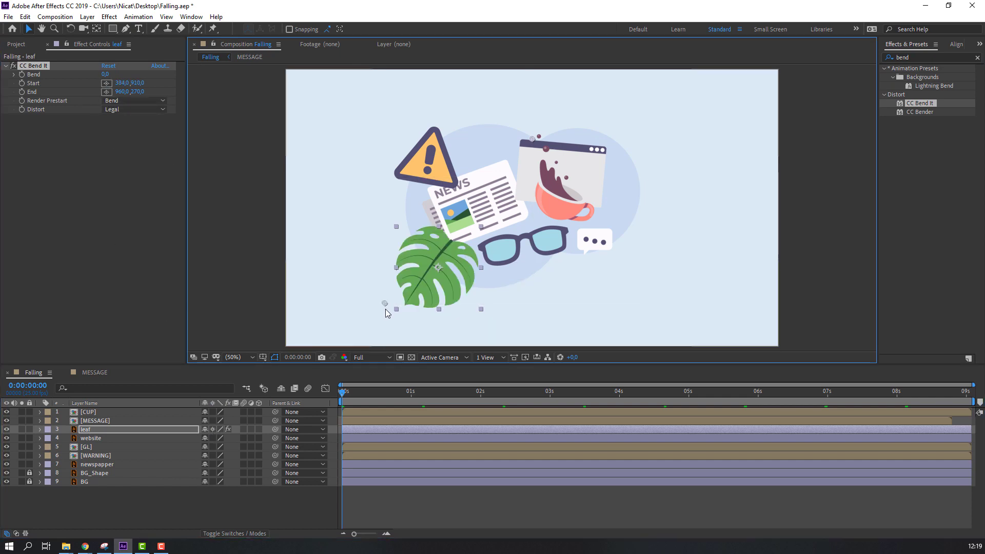
Try the CC Bend It end point on the newspaper at about 754, 526, with the start at the leaf's lower tip, and test the bend.
{"action": "left_click", "coordinate": [109, 93]}
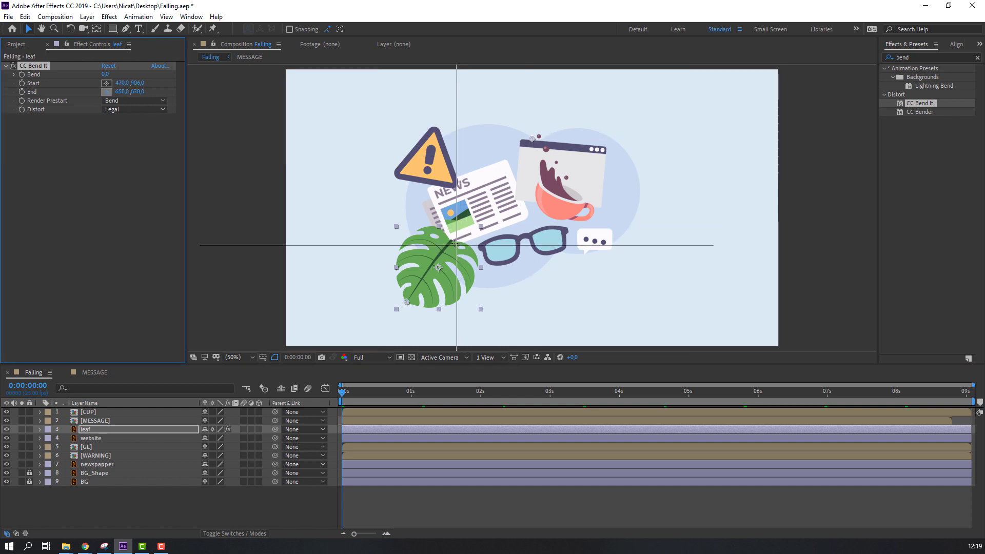
{"action": "left_click", "coordinate": [480, 203]}
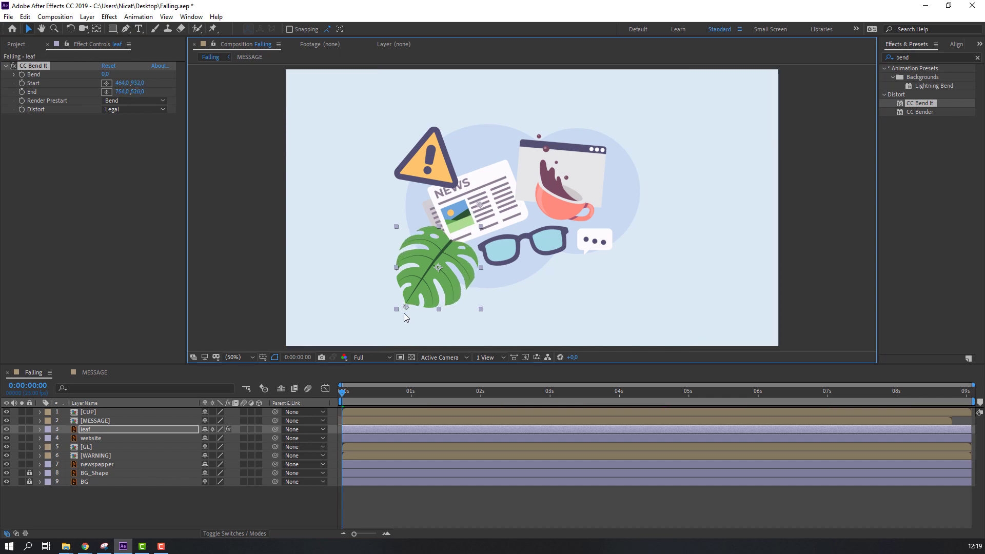
{"action": "left_click_drag", "start_coordinate": [405, 309], "coordinate": [401, 316]}
{"action": "mouse_move", "coordinate": [105, 74]}
{"action": "left_mouse_down"}
{"action": "mouse_move", "coordinate": [97, 75]}
{"action": "mouse_move", "coordinate": [117, 76]}
{"action": "mouse_move", "coordinate": [105, 77]}
{"action": "left_mouse_up"}
Place the CC Bend It start at the leaf's newspaper-side stem, 648, 670, and the end beyond its lower tip, 372, 1076, and test the bend.
{"action": "left_click_drag", "start_coordinate": [401, 318], "coordinate": [452, 243]}
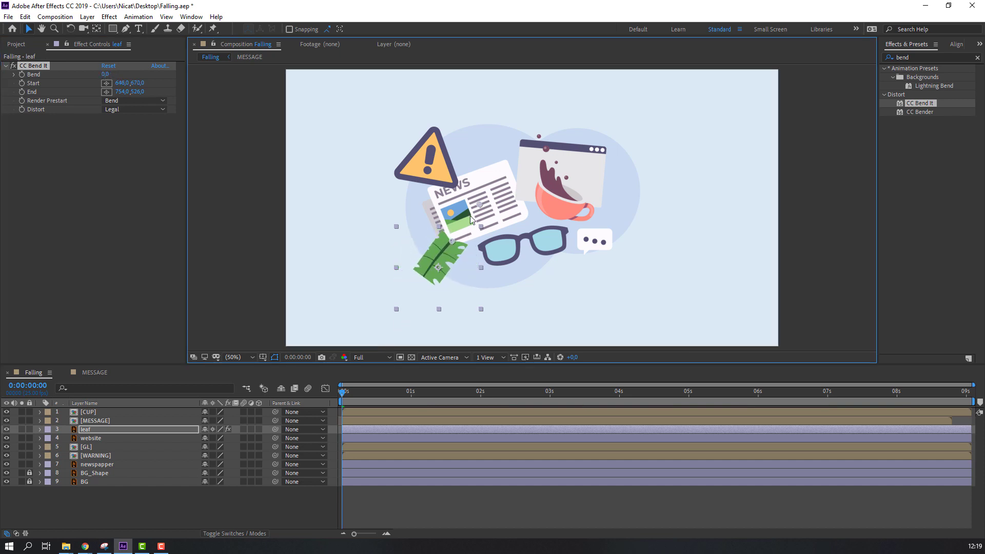
{"action": "left_click_drag", "start_coordinate": [479, 206], "coordinate": [474, 213]}
{"action": "mouse_move", "coordinate": [434, 270]}
{"action": "left_mouse_down"}
{"action": "mouse_move", "coordinate": [389, 312]}
{"action": "mouse_move", "coordinate": [385, 344]}
{"action": "left_mouse_up"}
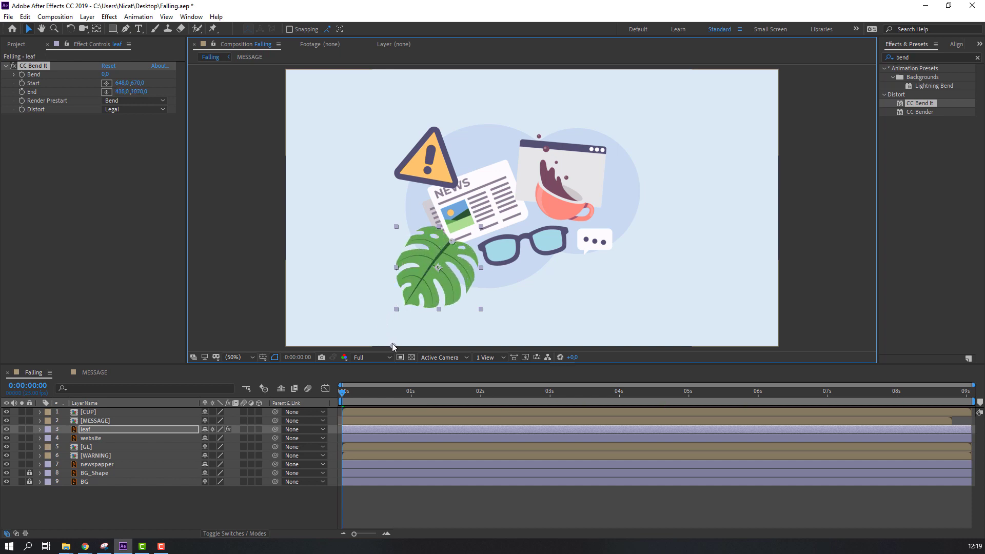
{"action": "left_click", "coordinate": [106, 79]}
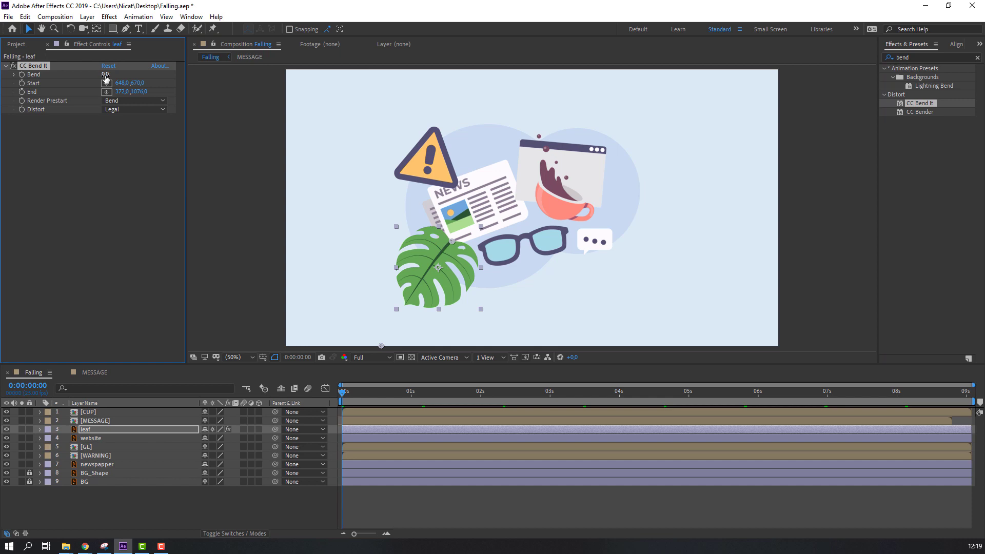
{"action": "left_click_drag", "start_coordinate": [105, 76], "coordinate": [105, 76]}
Keyframe the leaf's Bend at 12 at the composition start and at -12 at frame 10, and preview the motion.
{"action": "left_click", "coordinate": [22, 75]}
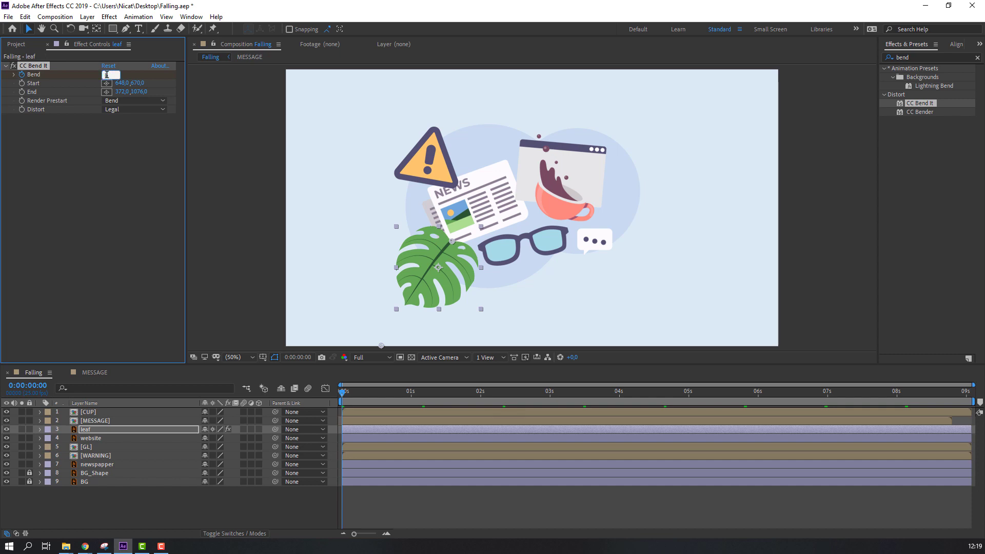
{"action": "type", "text": "8"}
{"action": "key", "text": "Return"}
{"action": "type", "text": "1"}
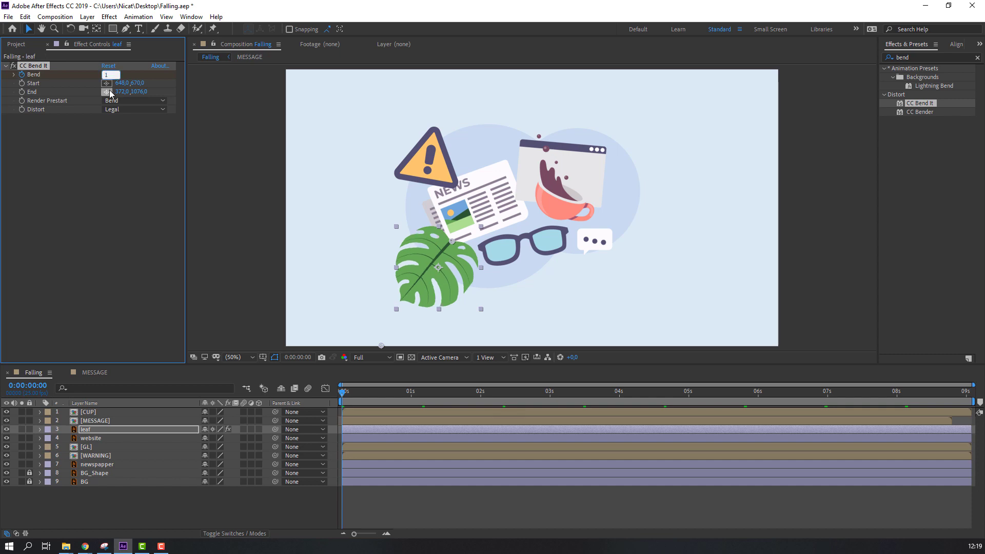
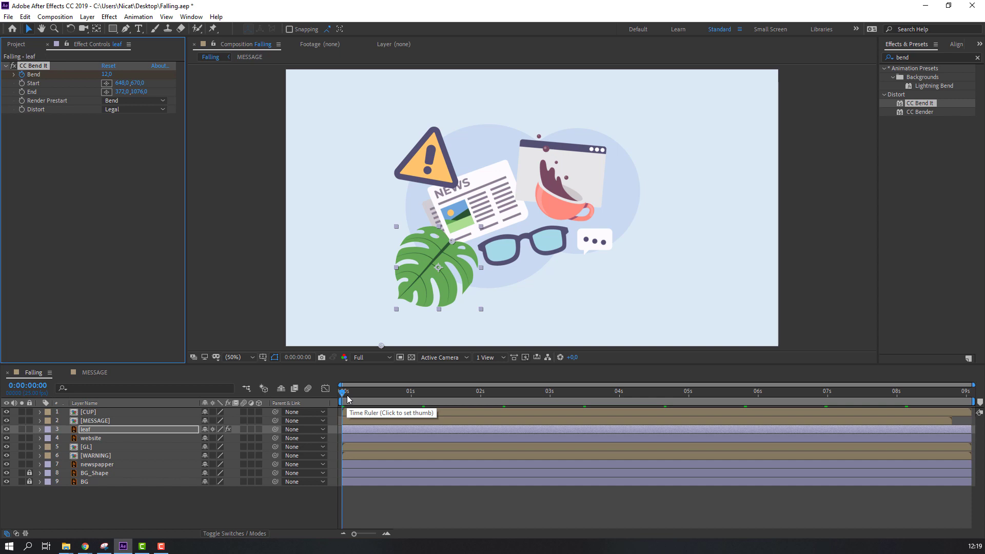
{"action": "key", "text": "shift+Page_Down"}
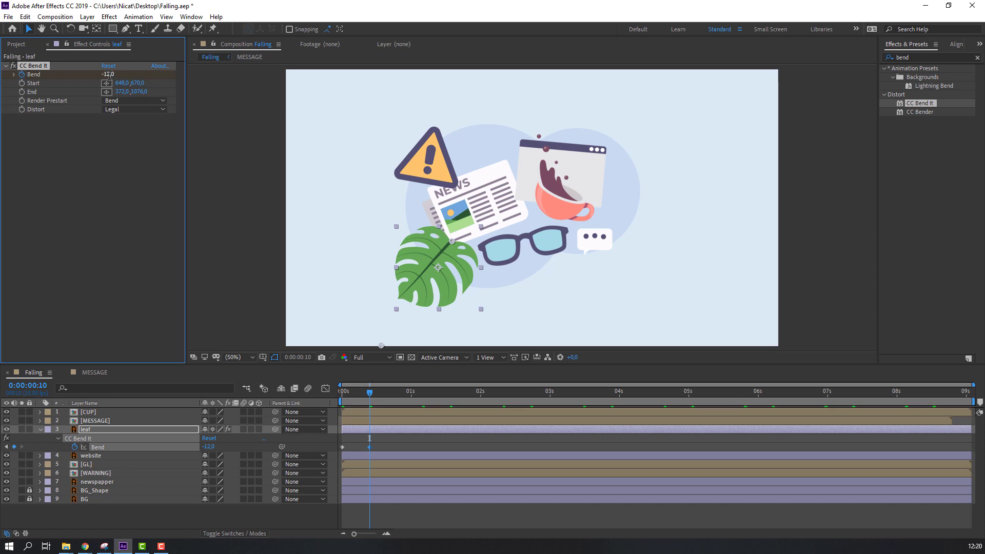
{"action": "key", "text": "space"}
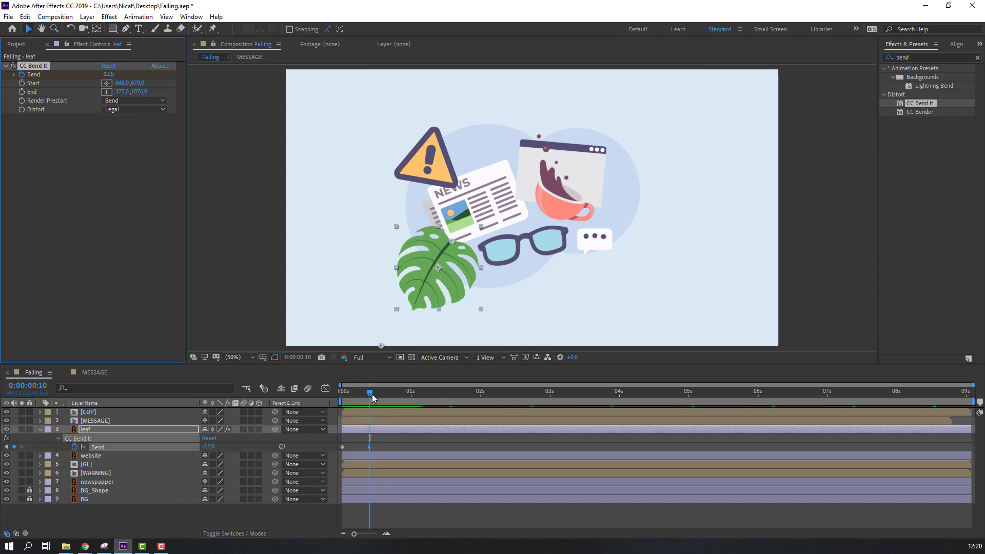
Copy the leaf's first Bend keyframe to frame 20 and preview the motion.
{"action": "key", "text": "shift+Page_Down"}
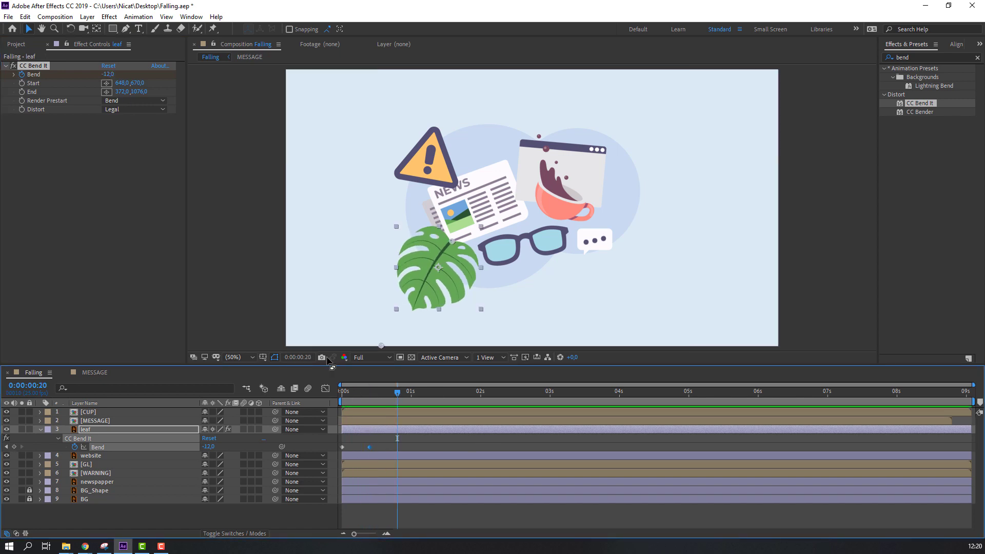
{"action": "left_click_drag", "start_coordinate": [355, 444], "coordinate": [333, 457]}
{"action": "key", "text": "ctrl+c"}
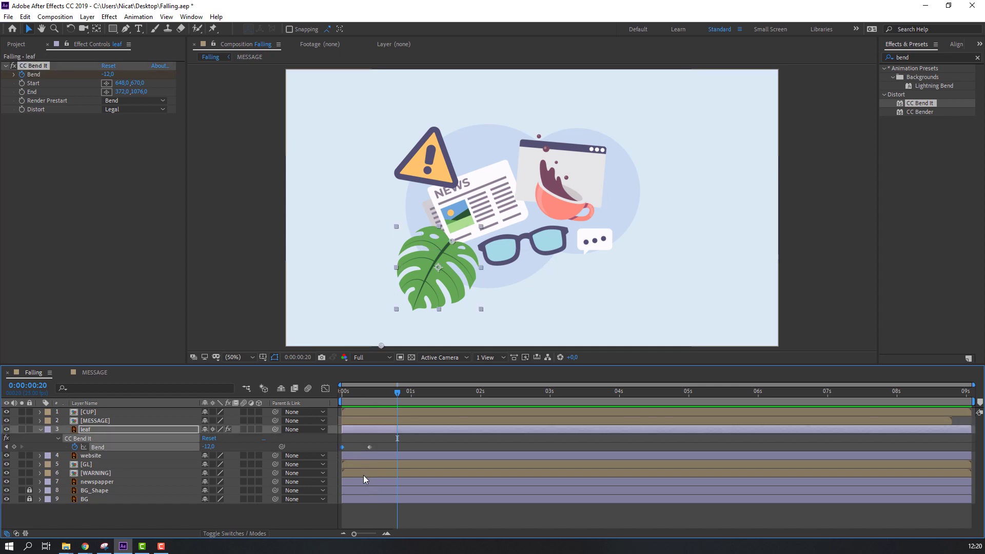
{"action": "key", "text": "ctrl+v"}
{"action": "key", "text": "space"}
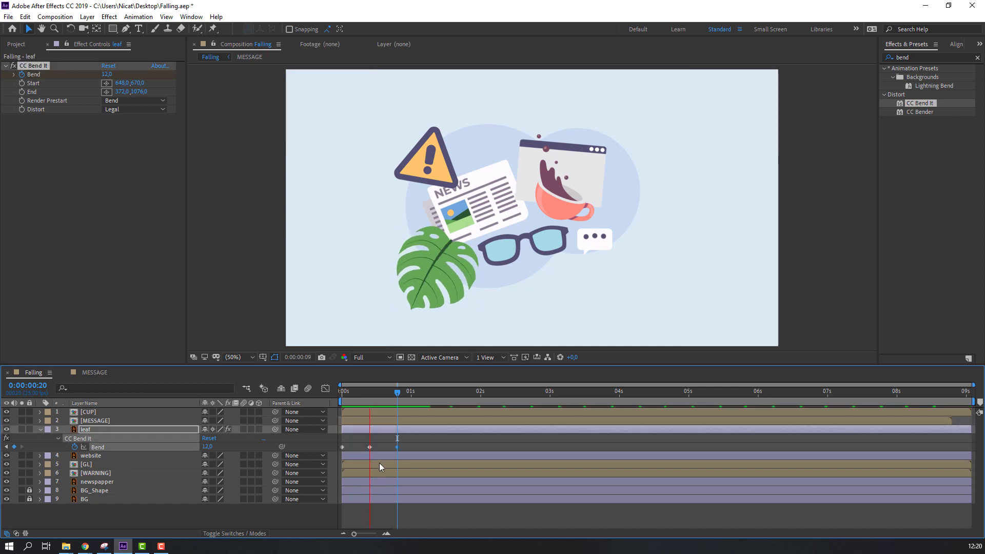
{"action": "key", "text": "space"}
Apply Easy Ease to all three Bend keyframes of the leaf and preview the eased motion.
{"action": "left_click_drag", "start_coordinate": [416, 445], "coordinate": [336, 451]}
{"action": "right_click", "coordinate": [342, 447]}
{"action": "mouse_move", "coordinate": [426, 439]}
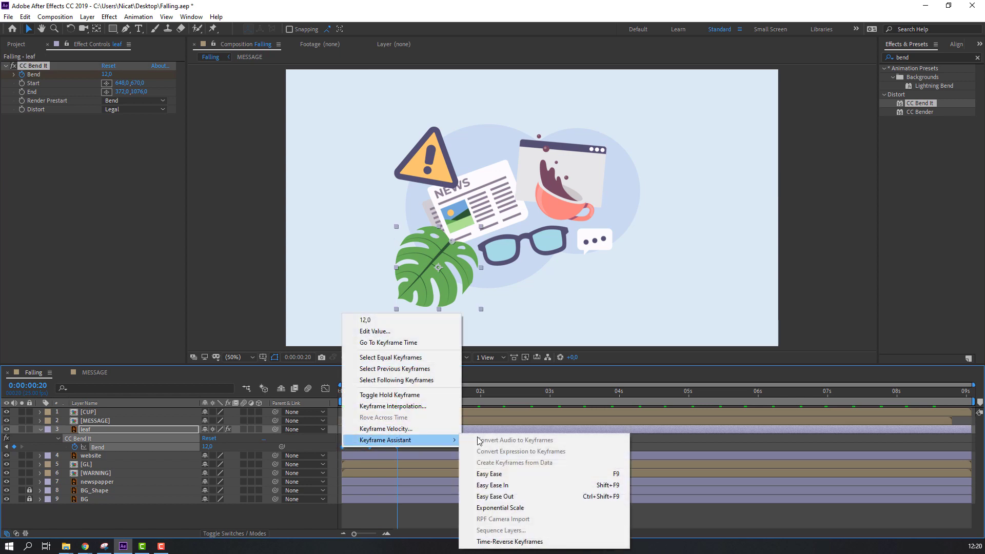
{"action": "left_click", "coordinate": [505, 469]}
{"action": "key", "text": "space"}
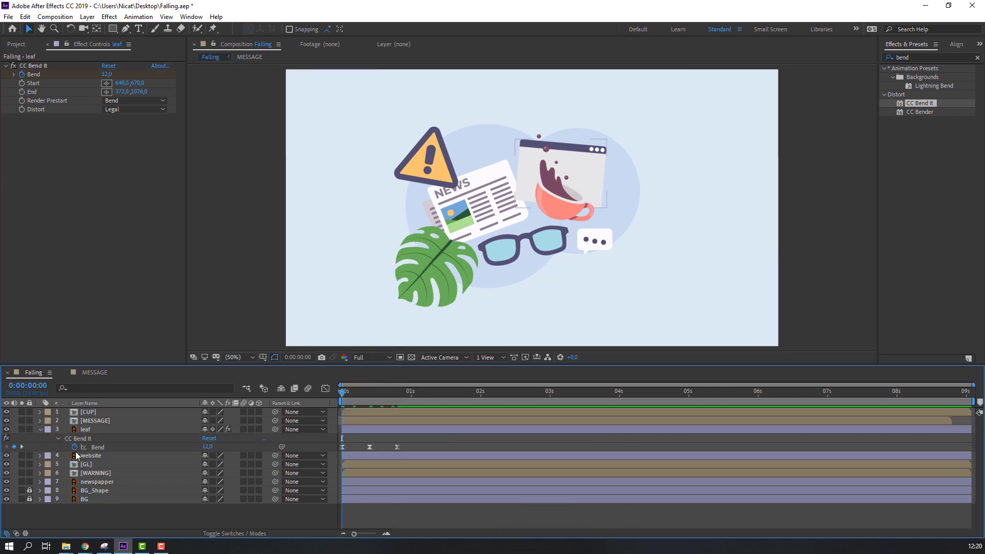
Add the expression loopOutDuration(type = "cycle", duration = 0) to the leaf's Bend property and preview the loop.
{"action": "left_click", "coordinate": [75, 446], "text": "alt"}
{"action": "left_click", "coordinate": [239, 455]}
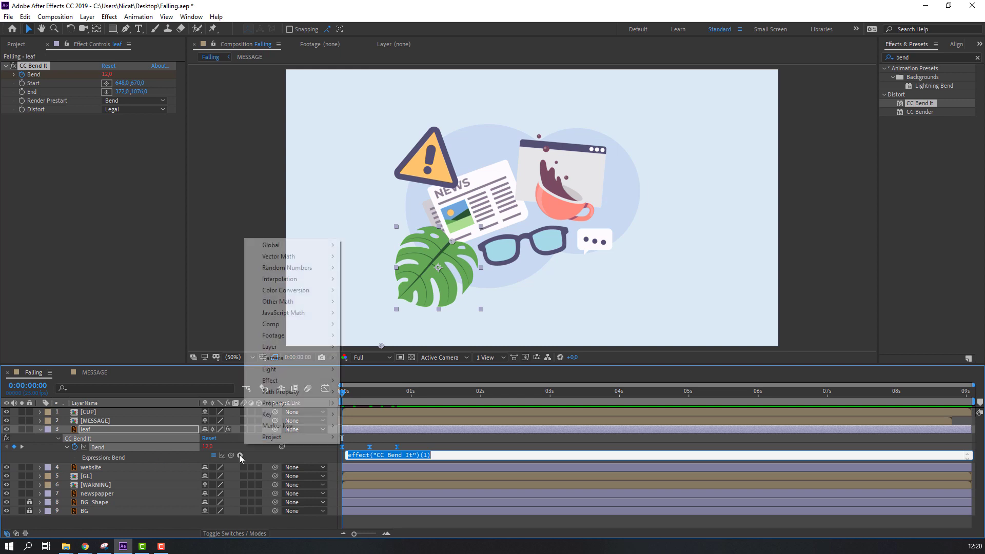
{"action": "mouse_move", "coordinate": [314, 404]}
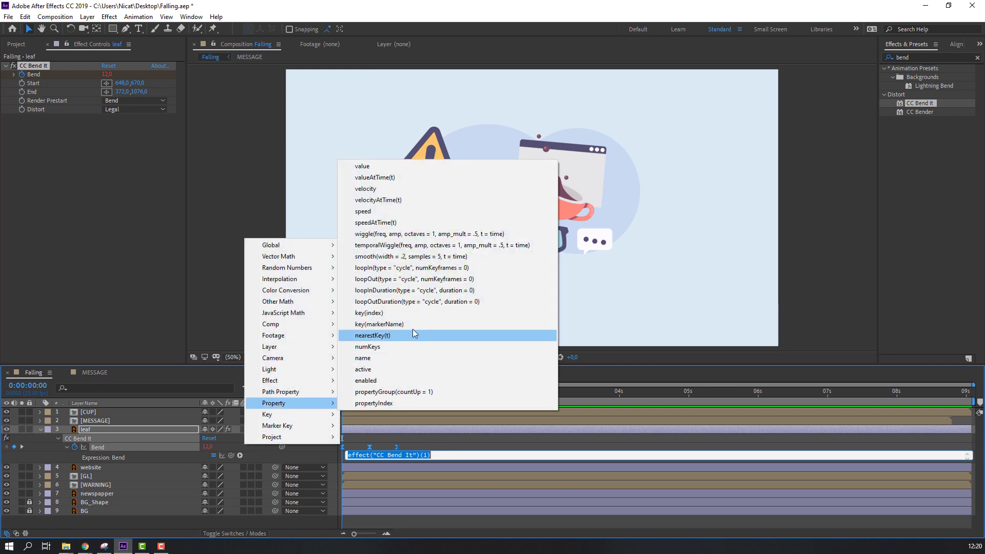
{"action": "left_click", "coordinate": [401, 301]}
{"action": "left_click", "coordinate": [353, 515]}
{"action": "key", "text": "space"}
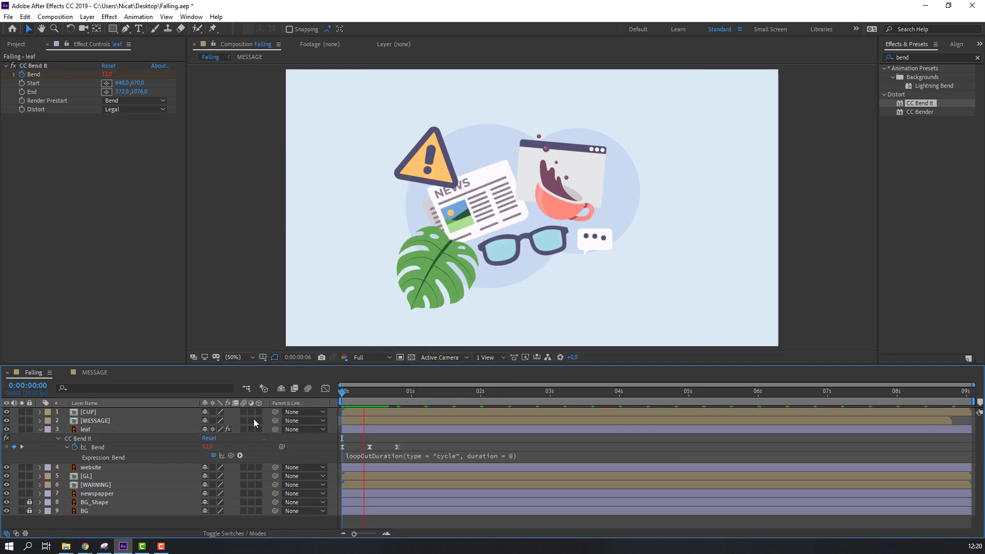
{"action": "left_click", "coordinate": [256, 438]}
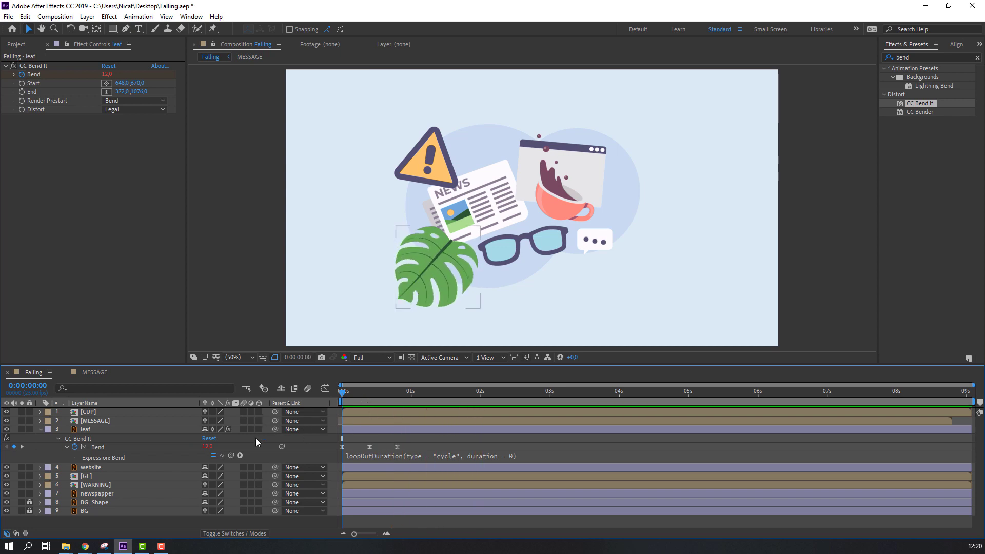
Stretch the leaf's three Bend keyframes proportionally so the last falls at about 0:00:01:08, and preview the slower bend.
{"action": "left_click_drag", "start_coordinate": [403, 449], "coordinate": [333, 448]}
{"action": "left_click_drag", "start_coordinate": [398, 448], "coordinate": [433, 448]}
{"action": "key", "text": "space"}
{"action": "key", "text": "space"}
Start keyframing the leaf's Rotation at the composition start and move its anchor point to the stem end beside the newspaper.
{"action": "left_click", "coordinate": [88, 429]}
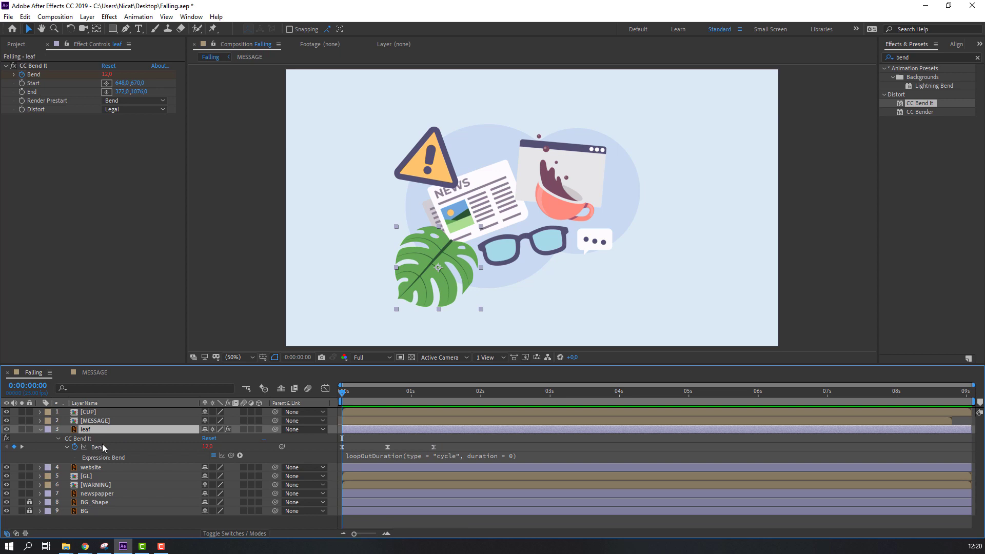
{"action": "key", "text": "shift+r"}
{"action": "left_click", "coordinate": [67, 467]}
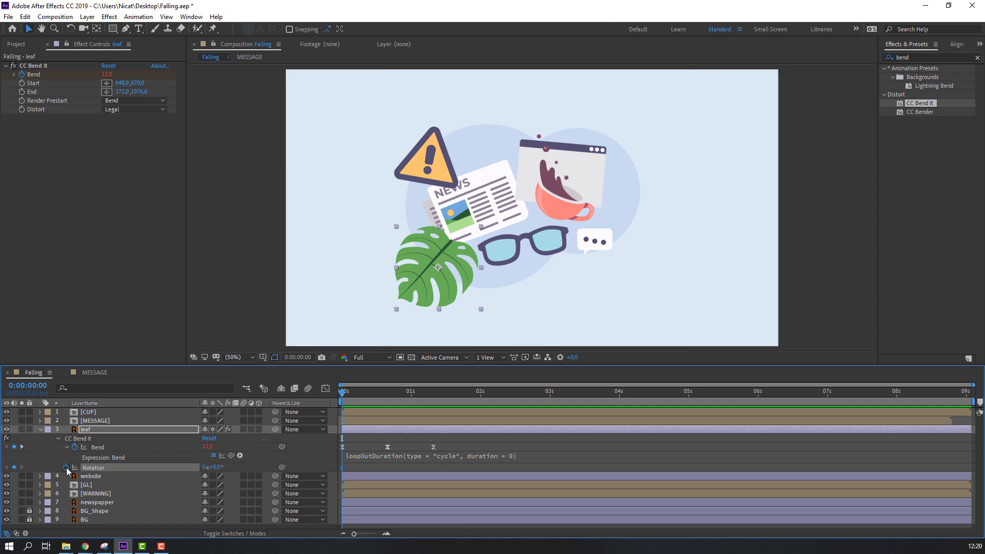
{"action": "left_click", "coordinate": [96, 34]}
{"action": "left_click_drag", "start_coordinate": [435, 273], "coordinate": [450, 246]}
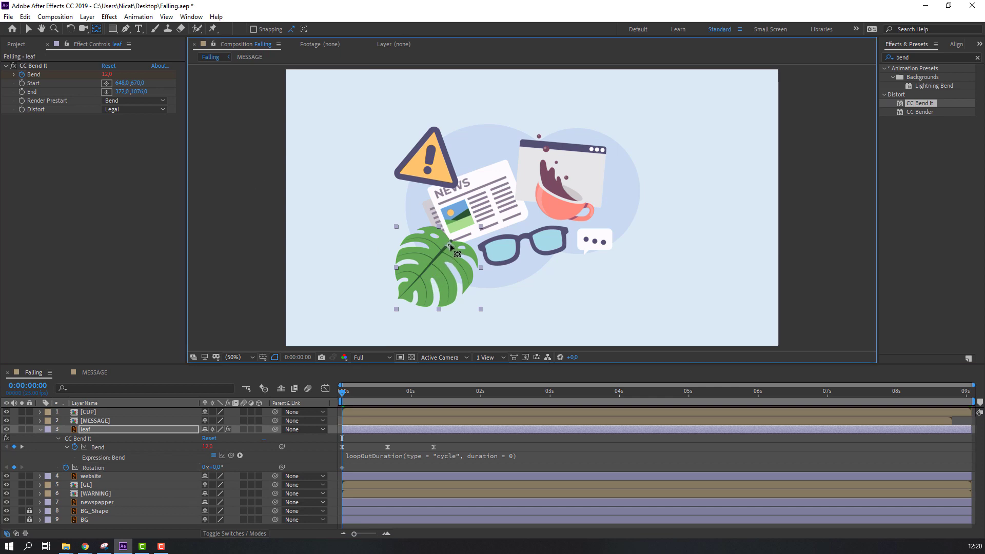
{"action": "left_click", "coordinate": [30, 30]}
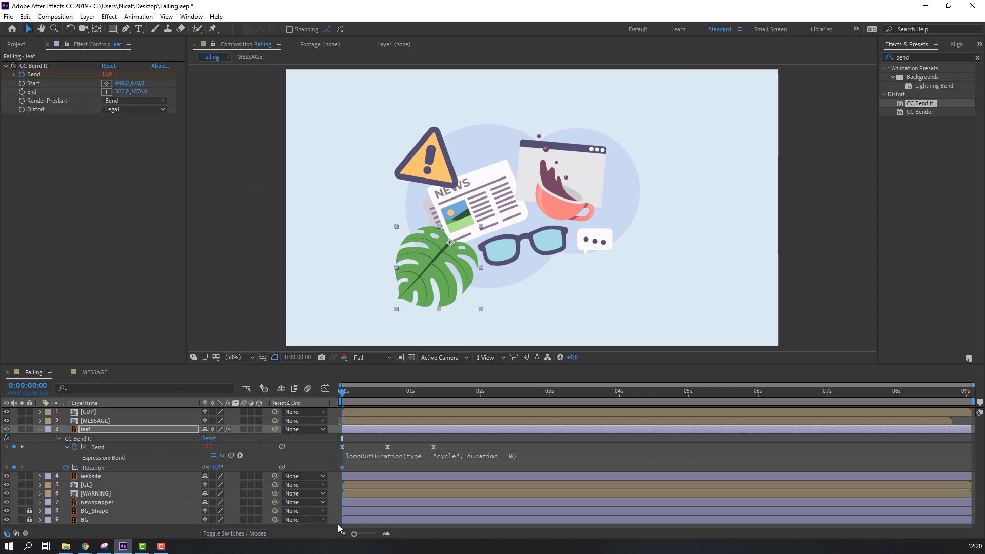
Keyframe the leaf's Rotation at 10° at the start and -3° at frame 16, and copy the first keyframe to 0:00:01:08.
{"action": "left_click_drag", "start_coordinate": [216, 470], "coordinate": [221, 468]}
{"action": "left_click_drag", "start_coordinate": [358, 398], "coordinate": [386, 402]}
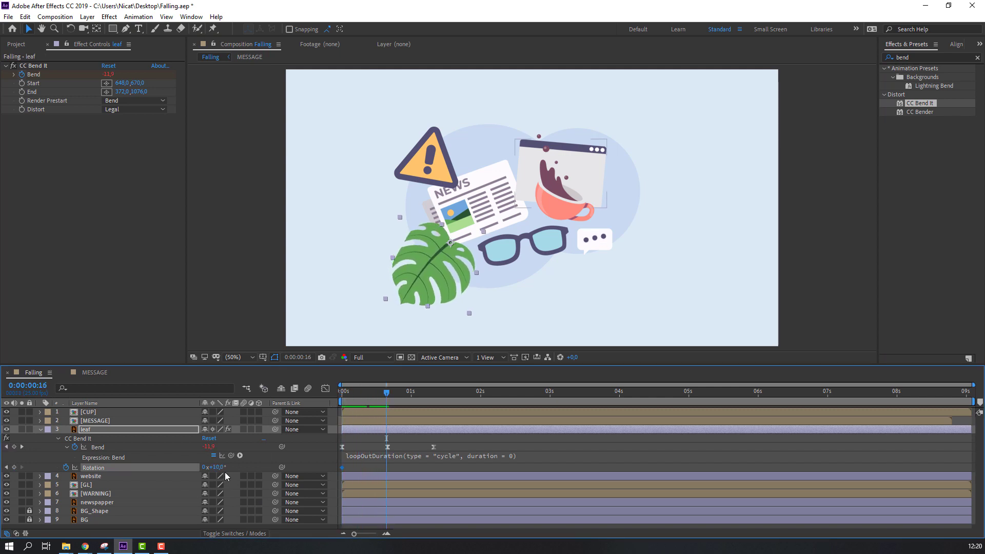
{"action": "left_click_drag", "start_coordinate": [219, 470], "coordinate": [212, 469]}
{"action": "left_click_drag", "start_coordinate": [386, 394], "coordinate": [432, 399]}
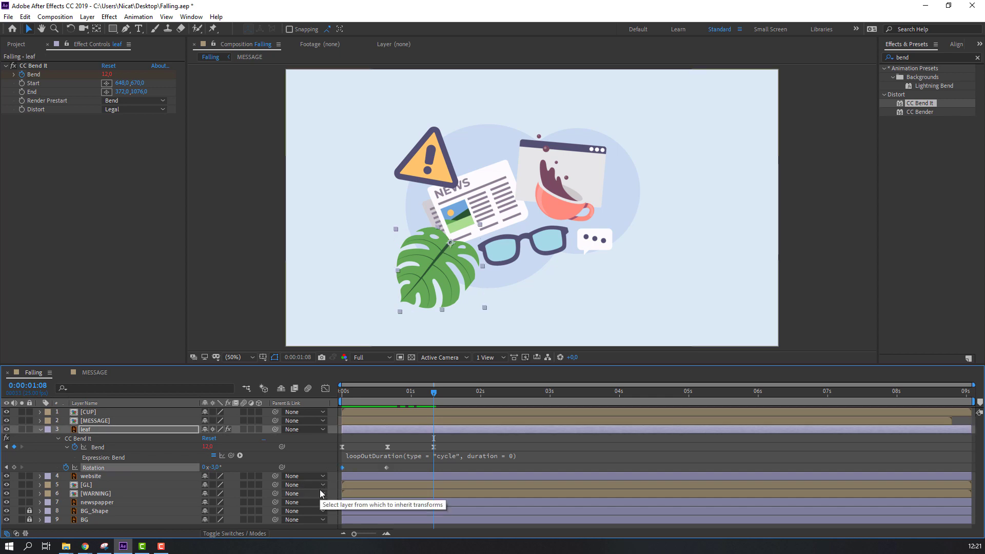
{"action": "key", "text": "ctrl+v"}
{"action": "key", "text": "F3"}
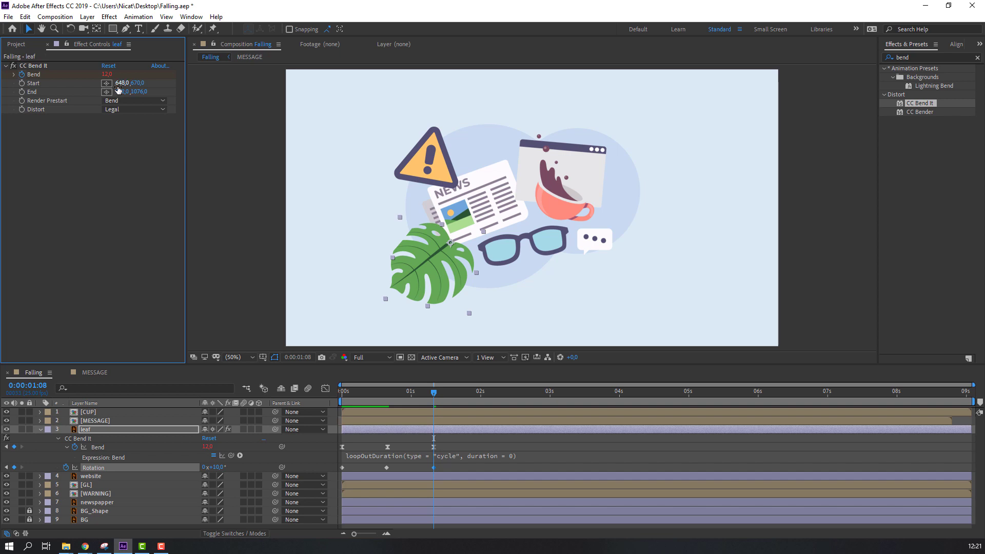
Move the leaf's CC Bend It start point onto the newspaper at 736, 576 and preview the animation from the start.
{"action": "left_click_drag", "start_coordinate": [121, 83], "coordinate": [113, 83]}
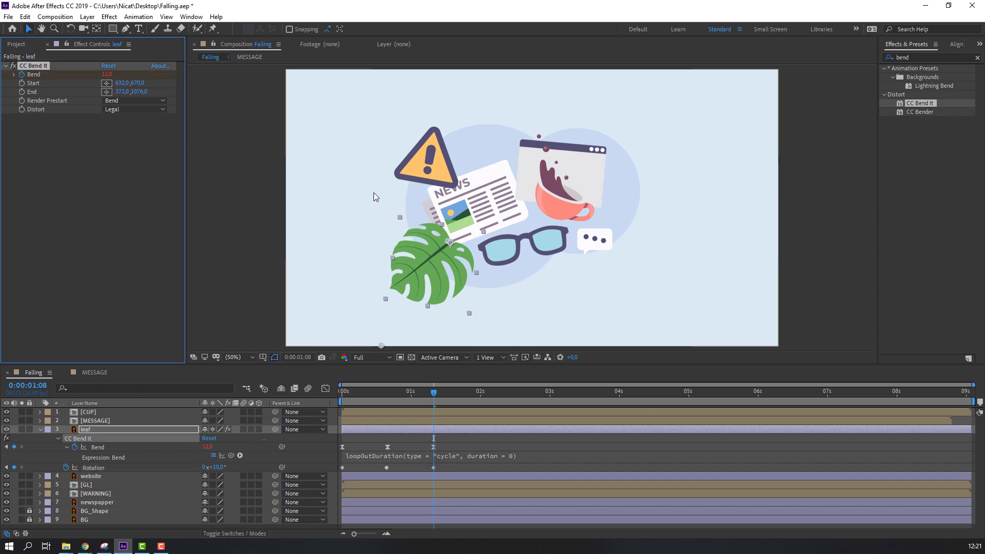
{"action": "left_click_drag", "start_coordinate": [448, 241], "coordinate": [472, 219]}
{"action": "left_click_drag", "start_coordinate": [431, 399], "coordinate": [353, 393]}
{"action": "key", "text": "space"}
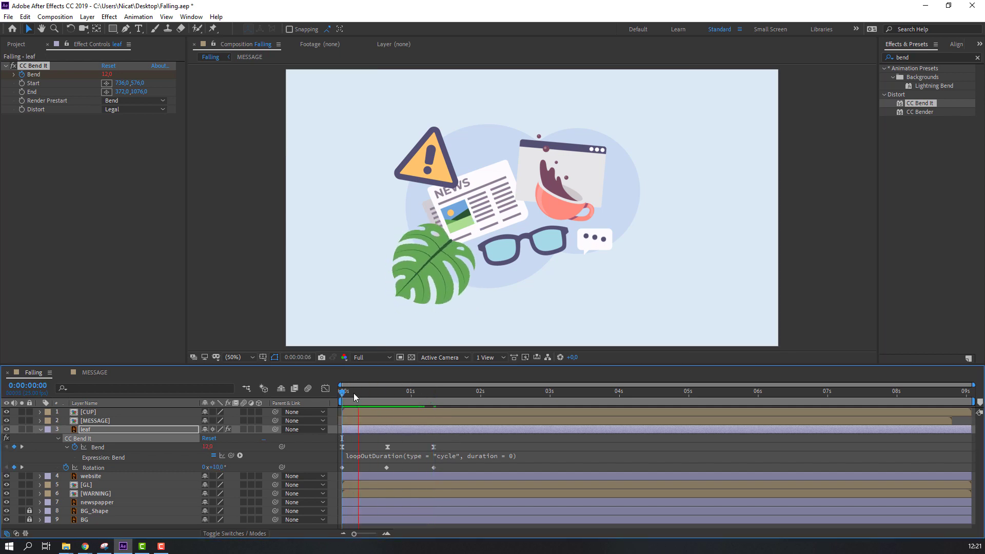
{"action": "scroll", "coordinate": [380, 319], "scroll_direction": "down", "scroll_amount": 4}
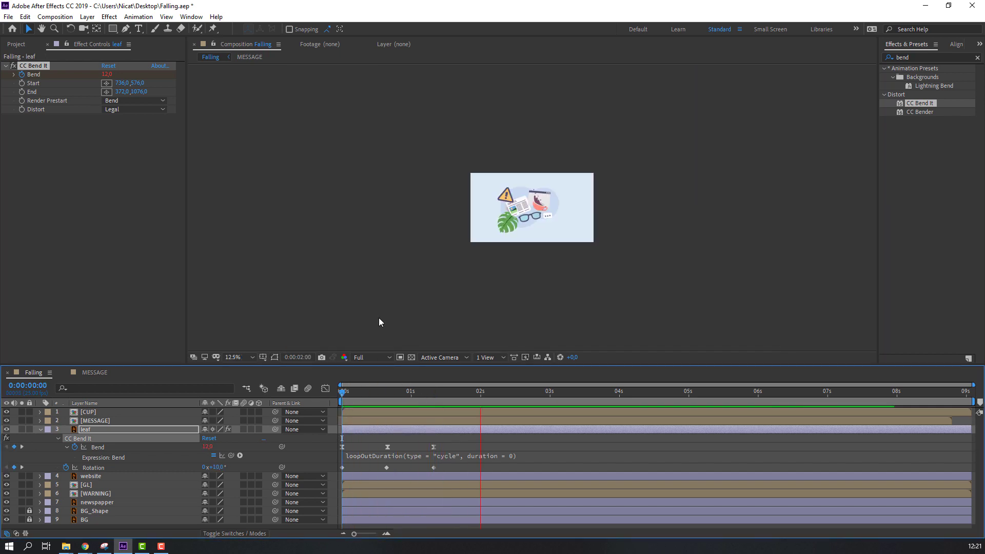
{"action": "scroll", "coordinate": [380, 322], "scroll_direction": "up", "scroll_amount": 4}
{"action": "key", "text": "space"}
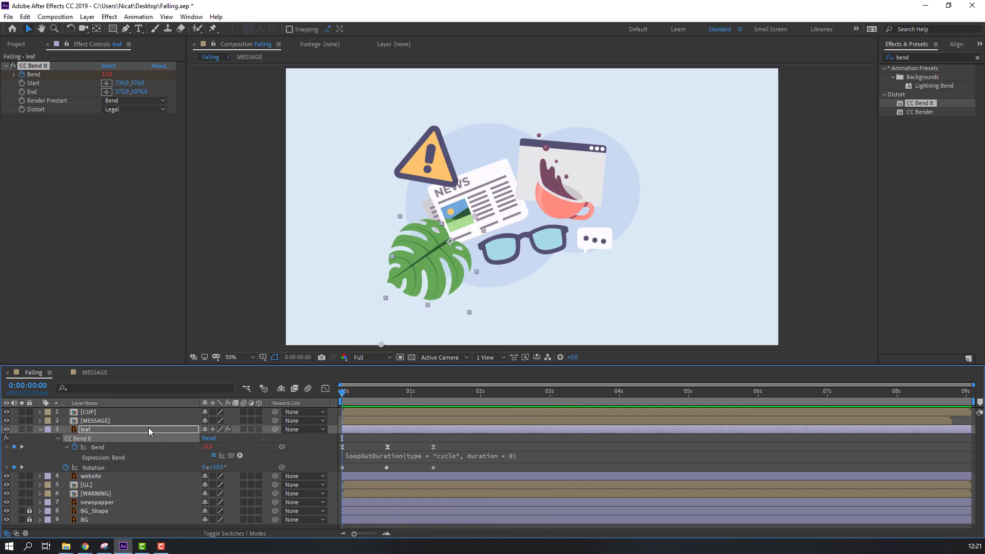
Collapse the leaf's properties, pre-compose the website layer as WEBSITE with attributes left in Falling, and open the new composition.
{"action": "left_click", "coordinate": [42, 431]}
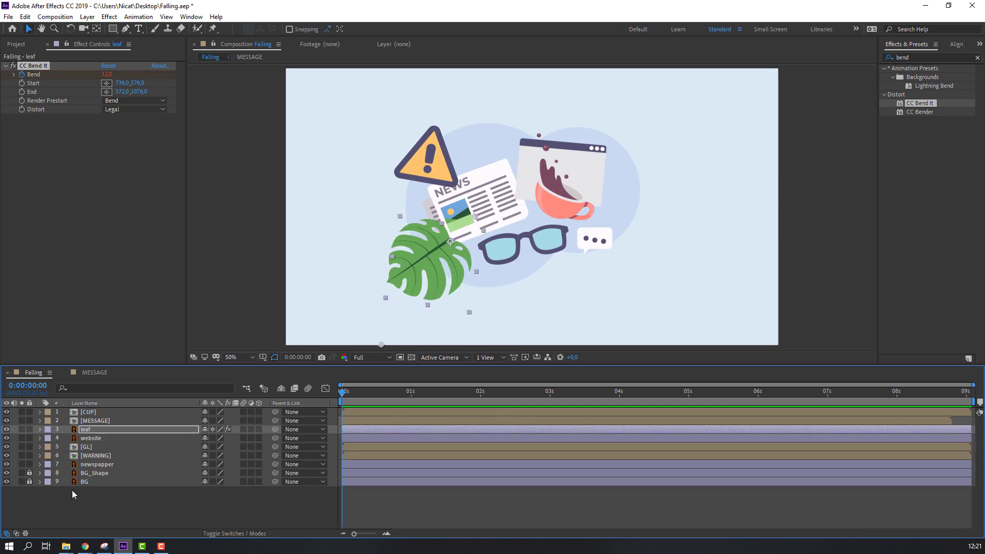
{"action": "left_click", "coordinate": [86, 439]}
{"action": "right_click", "coordinate": [87, 442]}
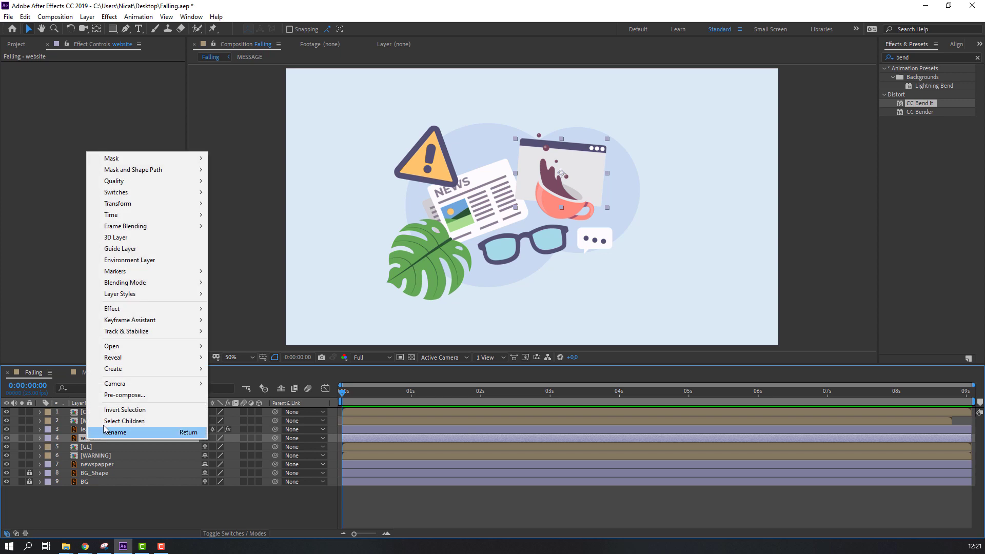
{"action": "left_click", "coordinate": [123, 395]}
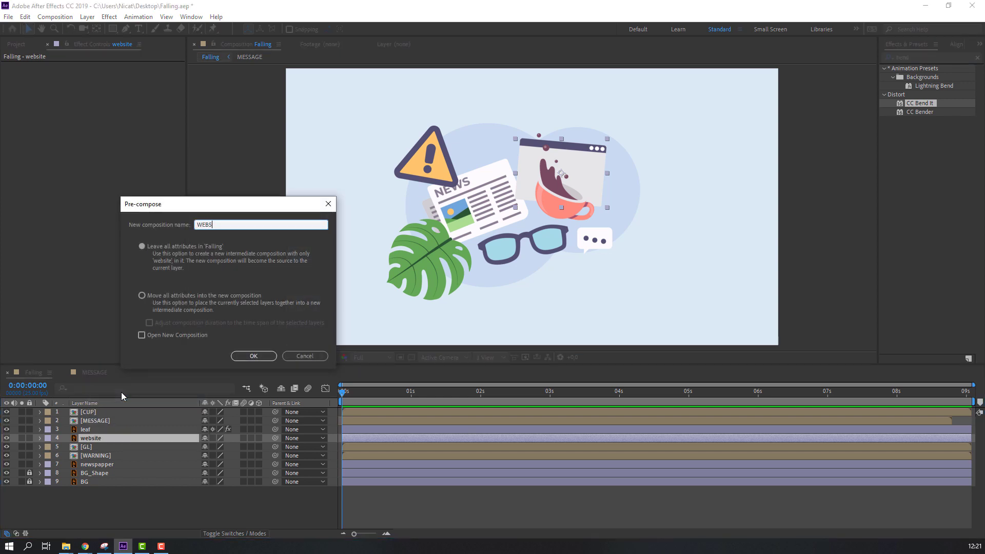
{"action": "left_click", "coordinate": [262, 357]}
{"action": "double_click", "coordinate": [95, 440]}
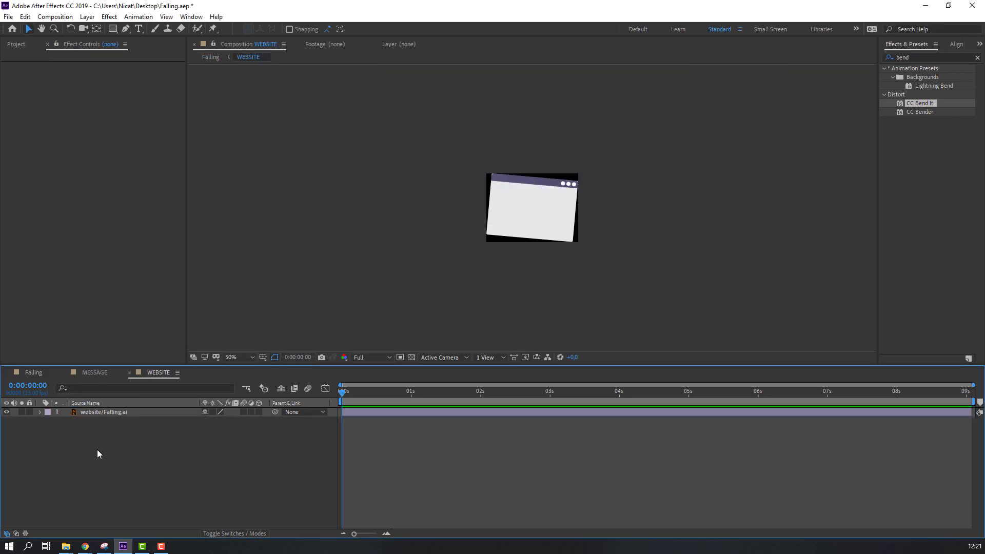
Draw a rectangle below the header of the website window, with no stroke and a fill sampled from the purple header.
{"action": "scroll", "coordinate": [540, 204], "scroll_direction": "up", "scroll_amount": 2}
{"action": "left_click", "coordinate": [112, 28]}
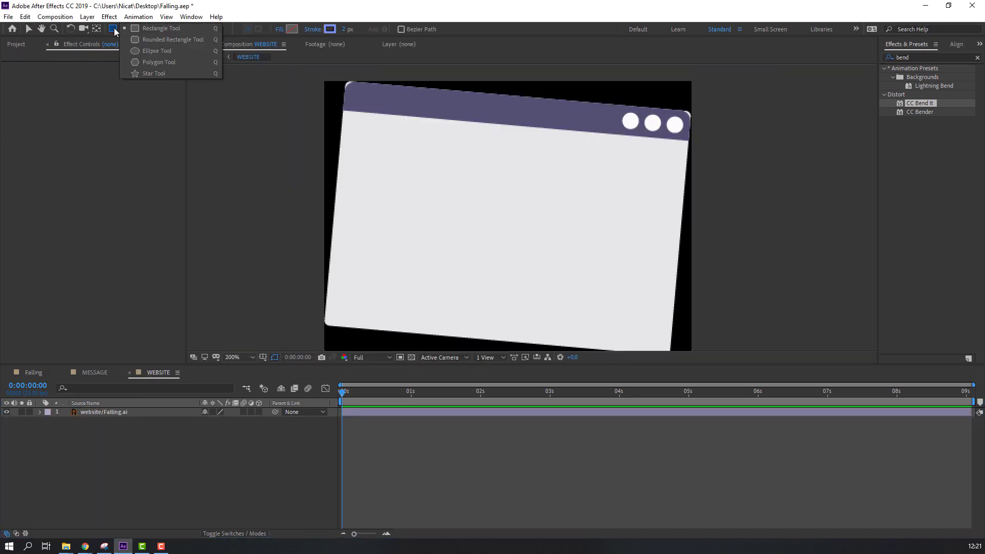
{"action": "left_click_drag", "start_coordinate": [362, 168], "coordinate": [487, 236]}
{"action": "left_click", "coordinate": [313, 29]}
{"action": "left_click", "coordinate": [255, 214]}
{"action": "left_click", "coordinate": [291, 275]}
{"action": "left_click", "coordinate": [292, 28]}
{"action": "left_click", "coordinate": [390, 103]}
{"action": "left_click", "coordinate": [386, 268]}
Rotate the purple rectangle to match the tilted window and move it just beneath the header.
{"action": "key", "text": "r"}
{"action": "left_click_drag", "start_coordinate": [215, 420], "coordinate": [219, 419]}
{"action": "key", "text": "v"}
{"action": "left_click_drag", "start_coordinate": [402, 196], "coordinate": [394, 159]}
Draw a long slanted text line below the purple block with the Pen tool, with no fill and a thicker slate-blue stroke.
{"action": "left_click", "coordinate": [183, 452]}
{"action": "key", "text": "g"}
{"action": "left_click", "coordinate": [355, 210]}
{"action": "left_click", "coordinate": [651, 250]}
{"action": "left_click", "coordinate": [279, 29]}
{"action": "left_click", "coordinate": [256, 215]}
{"action": "left_click", "coordinate": [290, 275]}
{"action": "left_click", "coordinate": [329, 29]}
{"action": "left_click", "coordinate": [200, 332]}
{"action": "left_click", "coordinate": [387, 268]}
{"action": "left_click_drag", "start_coordinate": [345, 29], "coordinate": [347, 30]}
{"action": "left_click_drag", "start_coordinate": [651, 250], "coordinate": [650, 245]}
Duplicate the line repeatedly and space the copies down the page to form six parallel text lines.
{"action": "key", "text": "v"}
{"action": "left_click", "coordinate": [99, 412]}
{"action": "key", "text": "ctrl+d"}
{"action": "left_click_drag", "start_coordinate": [505, 231], "coordinate": [501, 252]}
{"action": "key", "text": "ctrl+d"}
{"action": "left_click_drag", "start_coordinate": [501, 252], "coordinate": [499, 270]}
Duplicate the purple block twice as smaller image blocks, one beside it and one at the far side of the page.
{"action": "left_click", "coordinate": [389, 177]}
{"action": "key", "text": "ctrl+d"}
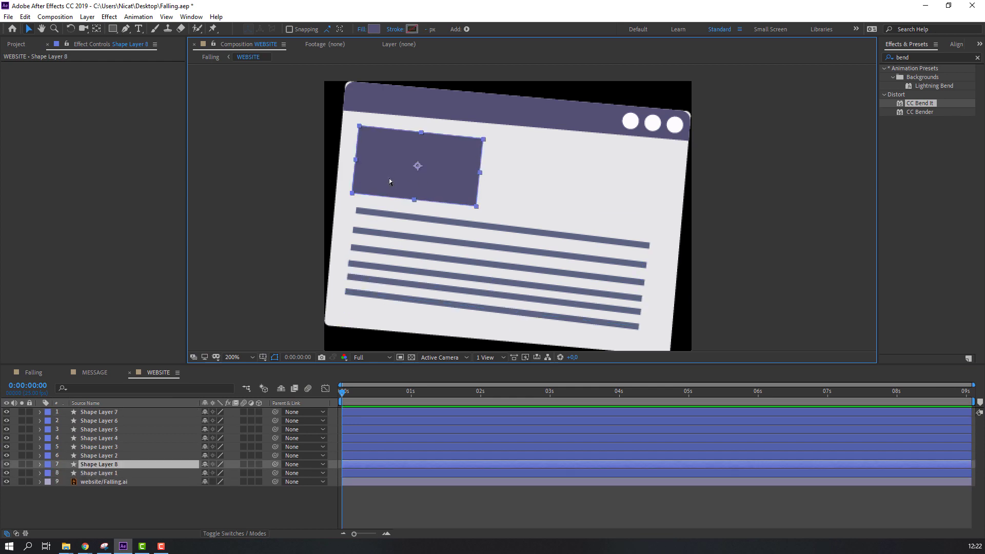
{"action": "left_click_drag", "start_coordinate": [389, 178], "coordinate": [539, 198]}
{"action": "left_click_drag", "start_coordinate": [510, 144], "coordinate": [537, 156]}
{"action": "key", "text": "ctrl+d"}
{"action": "left_click_drag", "start_coordinate": [552, 203], "coordinate": [606, 225]}
Add a short thin line beneath the middle block and two above the farthest block, and preview the Falling composition.
{"action": "left_click", "coordinate": [463, 242]}
{"action": "key", "text": "ctrl+d"}
{"action": "left_click_drag", "start_coordinate": [463, 242], "coordinate": [477, 202]}
{"action": "left_click", "coordinate": [125, 28]}
{"action": "left_click_drag", "start_coordinate": [367, 190], "coordinate": [486, 204]}
{"action": "left_click_drag", "start_coordinate": [659, 224], "coordinate": [623, 169]}
{"action": "key", "text": "ctrl+d"}
{"action": "left_click", "coordinate": [34, 372]}
{"action": "key", "text": "space"}
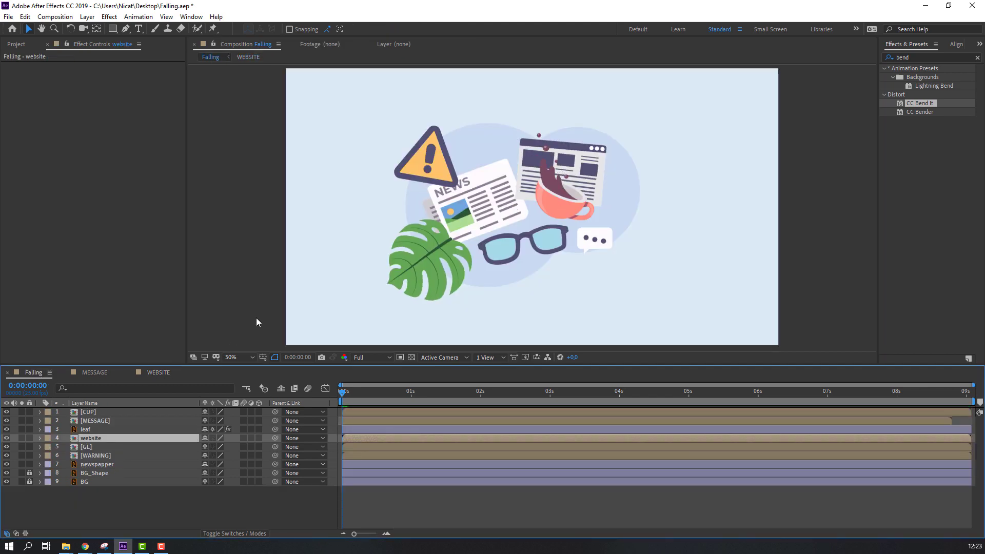
Return to the WEBSITE composition and open the Animation Composer panel over the viewer.
{"action": "left_click", "coordinate": [155, 373]}
{"action": "left_click", "coordinate": [189, 16]}
{"action": "left_click", "coordinate": [251, 88]}
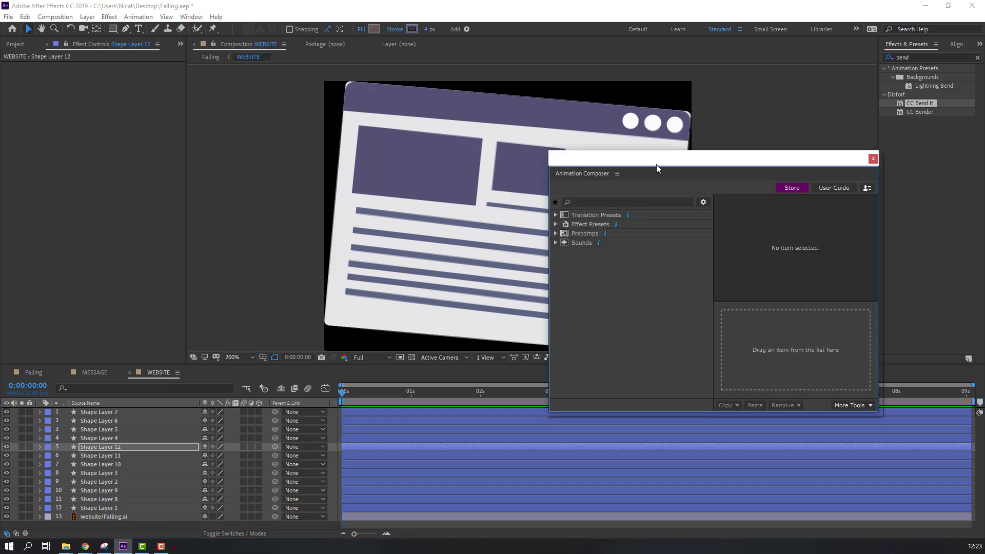
{"action": "left_click_drag", "start_coordinate": [656, 165], "coordinate": [466, 147]}
Examine the Position & Scale and Position & Rotation effect presets under 2D Layer Transformations.
{"action": "left_click", "coordinate": [366, 204]}
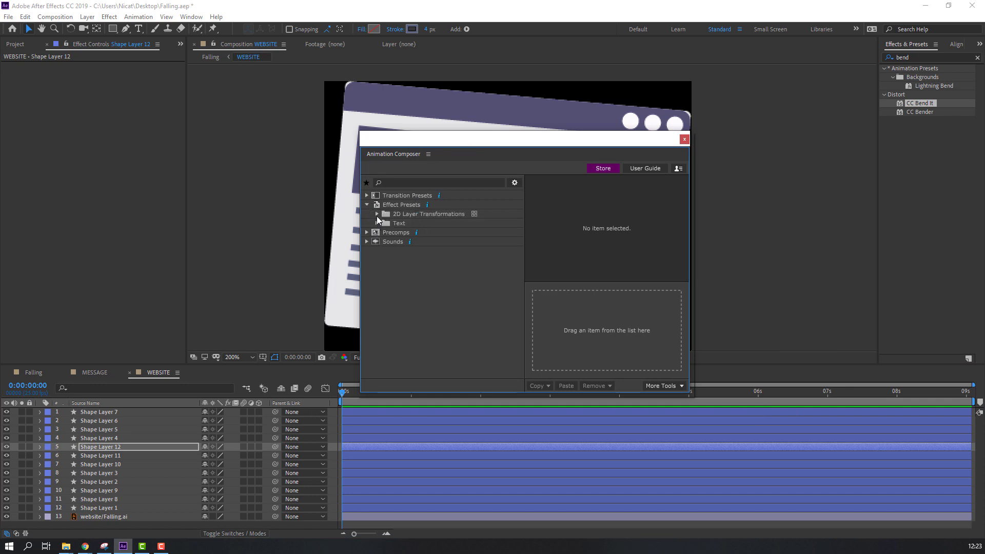
{"action": "left_click", "coordinate": [376, 215]}
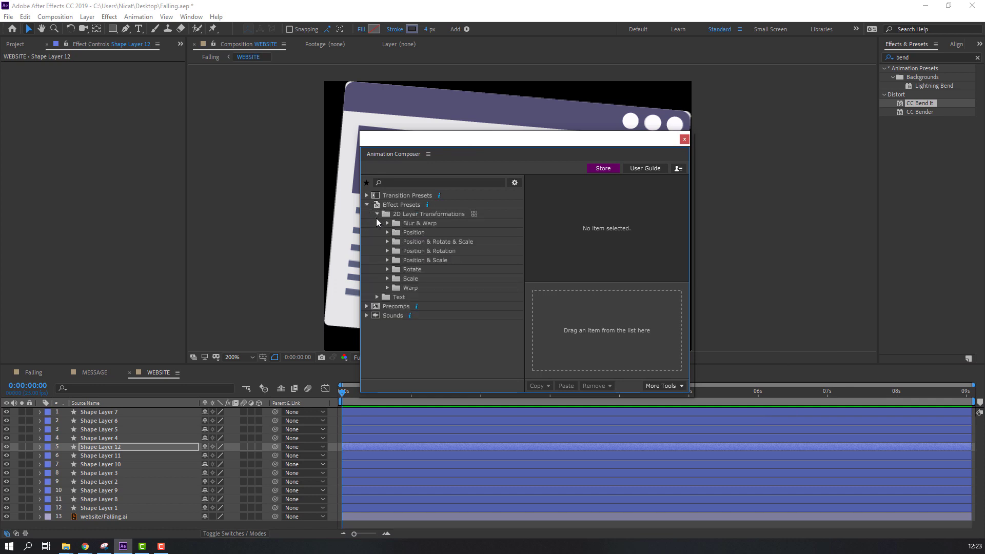
{"action": "left_click", "coordinate": [386, 261]}
{"action": "left_click", "coordinate": [426, 269]}
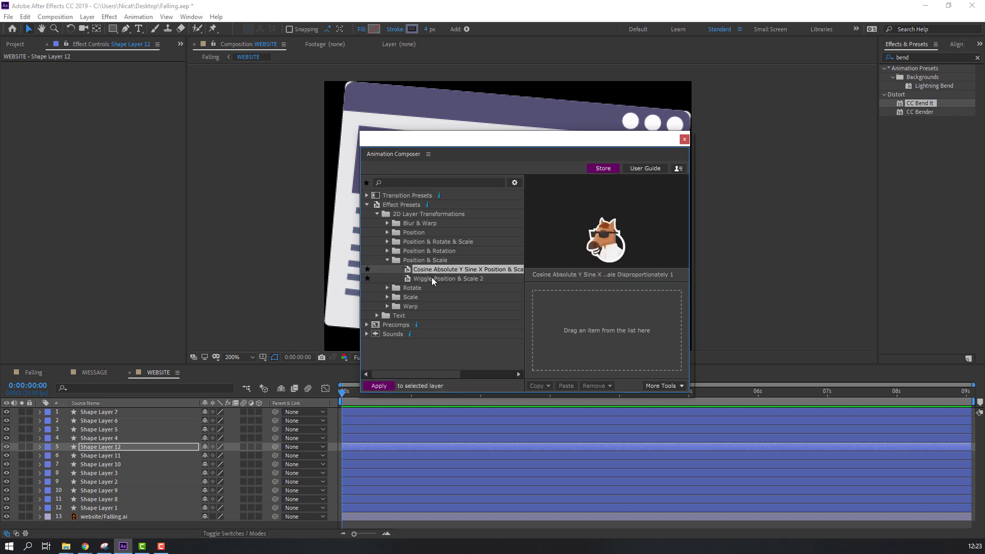
{"action": "left_click", "coordinate": [432, 277]}
{"action": "left_click", "coordinate": [388, 251]}
{"action": "left_click", "coordinate": [425, 286]}
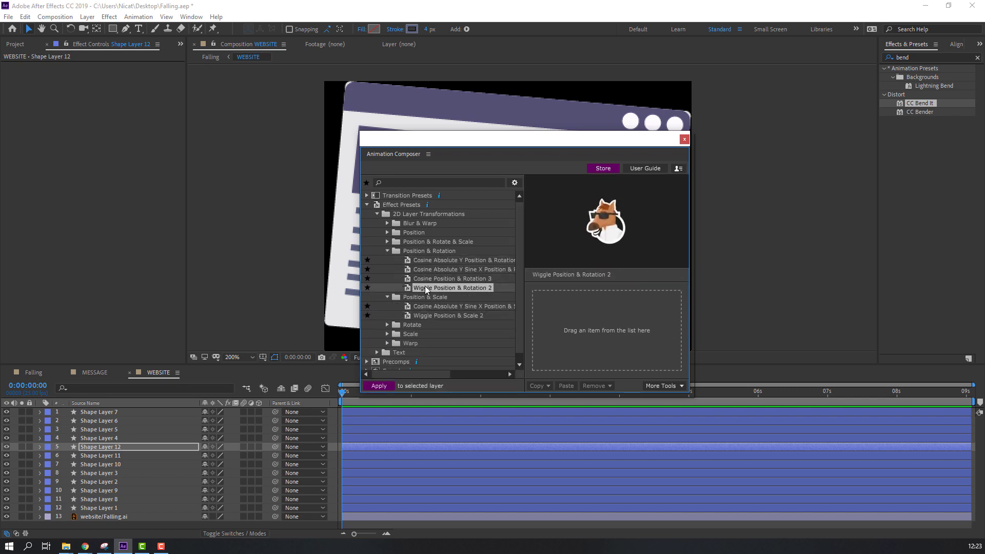
Try the Cosine Position & Rotation 3 preset on all shape layers, preview it, and undo it.
{"action": "left_click", "coordinate": [425, 279]}
{"action": "left_click", "coordinate": [117, 508]}
{"action": "left_click", "coordinate": [117, 412], "text": "shift"}
{"action": "left_click", "coordinate": [378, 385]}
{"action": "left_click_drag", "start_coordinate": [546, 142], "coordinate": [736, 160]}
{"action": "left_click", "coordinate": [306, 390]}
{"action": "mouse_move", "coordinate": [342, 393]}
{"action": "left_mouse_down"}
{"action": "mouse_move", "coordinate": [541, 394]}
{"action": "mouse_move", "coordinate": [342, 394]}
{"action": "left_mouse_up"}
{"action": "key", "text": "ctrl+z"}
Look through the other 2D Layer Transformations preset folders for a suitable wiggle preset.
{"action": "left_click", "coordinate": [577, 261]}
{"action": "left_click", "coordinate": [578, 326]}
{"action": "left_click", "coordinate": [578, 278]}
{"action": "left_click", "coordinate": [615, 271]}
{"action": "left_click", "coordinate": [390, 343]}
{"action": "left_click", "coordinate": [579, 272]}
{"action": "left_click", "coordinate": [398, 190]}
Apply the Wiggle Position & Rotate & Scale 1 preset to the three purple blocks.
{"action": "left_click_drag", "start_coordinate": [583, 158], "coordinate": [545, 246]}
{"action": "left_click", "coordinate": [532, 178]}
{"action": "left_click", "coordinate": [436, 174]}
{"action": "left_click", "coordinate": [531, 174], "text": "shift"}
{"action": "left_click", "coordinate": [611, 205], "text": "shift"}
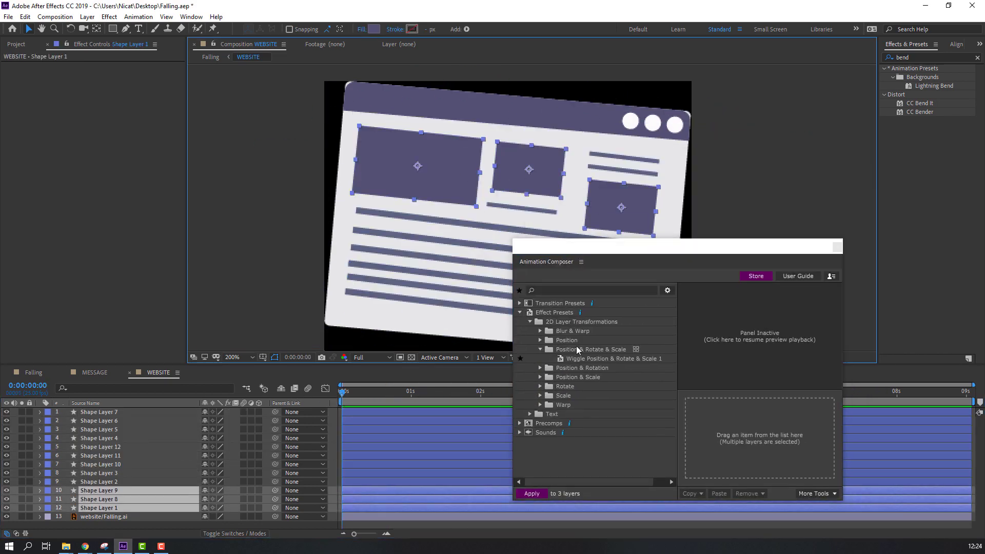
{"action": "double_click", "coordinate": [577, 358]}
Set the wiggle Intensity to 5 on each of the three purple blocks and preview the motion.
{"action": "left_click", "coordinate": [109, 508]}
{"action": "left_click_drag", "start_coordinate": [108, 74], "coordinate": [61, 74]}
{"action": "left_click", "coordinate": [106, 74]}
{"action": "type", "text": "5"}
{"action": "key", "text": "Return"}
{"action": "left_click", "coordinate": [99, 500]}
{"action": "left_click", "coordinate": [107, 74]}
{"action": "type", "text": "5"}
{"action": "key", "text": "Return"}
{"action": "left_click", "coordinate": [99, 491]}
{"action": "key", "text": "space"}
Apply Wiggle Position & Rotate & Scale 1 to Shape Layer 2, set its Intensity to 5, and preview.
{"action": "left_click", "coordinate": [102, 482]}
{"action": "double_click", "coordinate": [577, 358]}
{"action": "left_click", "coordinate": [106, 74]}
{"action": "type", "text": "5"}
{"action": "key", "text": "Return"}
{"action": "key", "text": "space"}
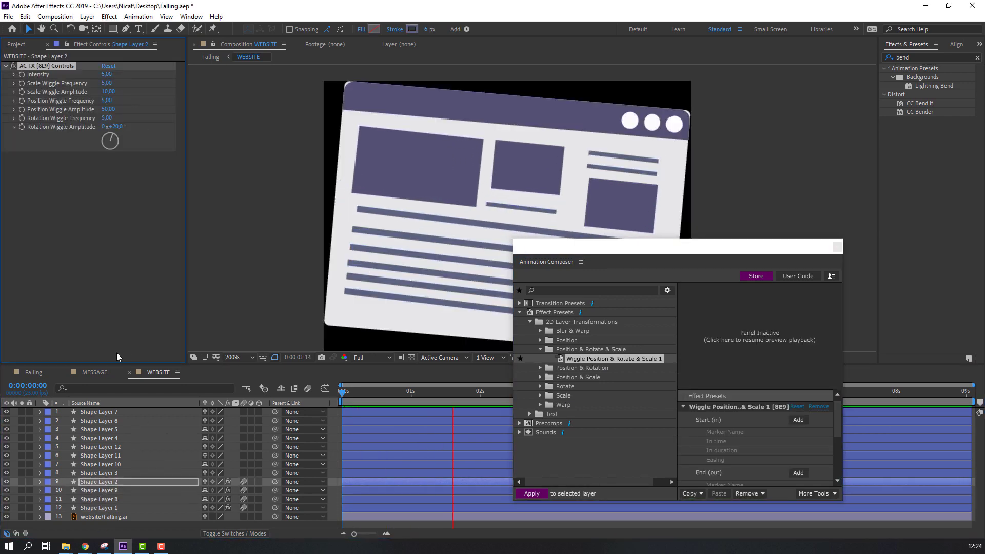
Apply the same wiggle preset to all remaining text line layers, close Animation Composer, and preview.
{"action": "left_click", "coordinate": [99, 473]}
{"action": "left_click", "coordinate": [99, 412], "text": "shift"}
{"action": "double_click", "coordinate": [576, 358]}
{"action": "left_click", "coordinate": [837, 247]}
{"action": "key", "text": "space"}
Set the wiggle Intensity to 5 on Shape Layer 3 and lower it on the short lines and Shape Layers 4 and 5.
{"action": "left_click", "coordinate": [99, 474]}
{"action": "left_click", "coordinate": [107, 74]}
{"action": "type", "text": "5"}
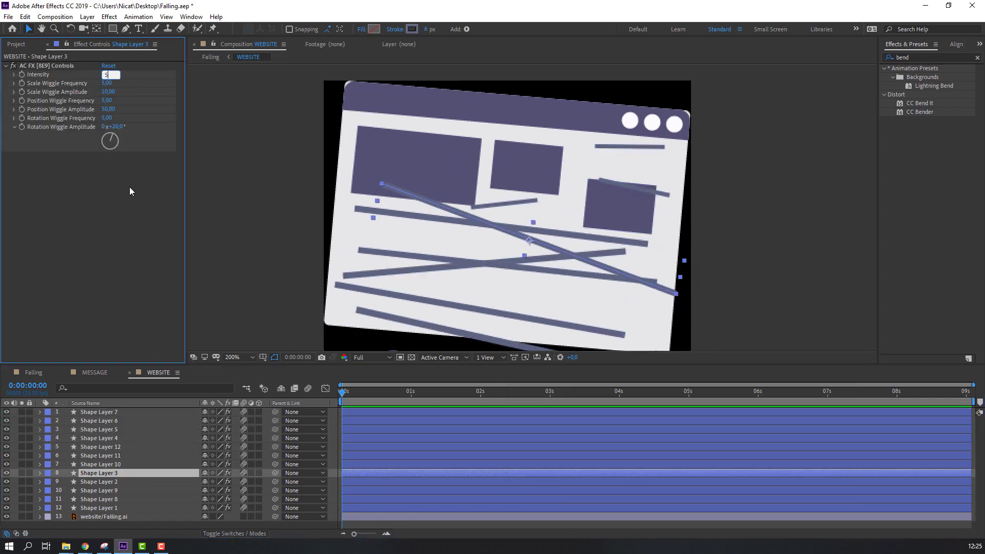
{"action": "key", "text": "Return"}
{"action": "key", "text": "ctrl+Up"}
{"action": "key", "text": "ctrl+Up"}
{"action": "key", "text": "ctrl+Up"}
{"action": "key", "text": "ctrl+Up"}
{"action": "key", "text": "ctrl+Up"}
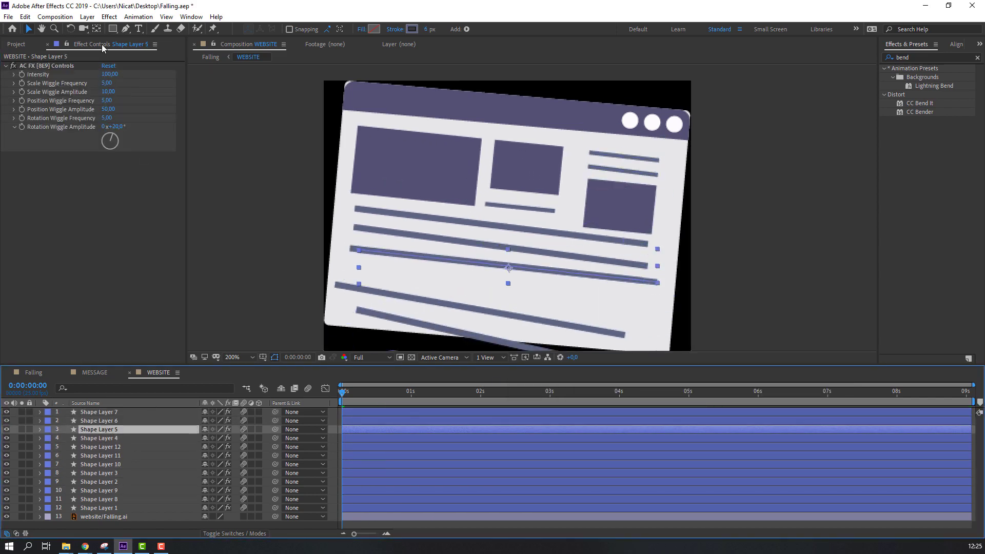
Lower the wiggle Intensity on Shape Layer 6, set it to 7 on Shape Layer 7, and preview the page.
{"action": "left_click", "coordinate": [112, 421]}
{"action": "left_click", "coordinate": [109, 74]}
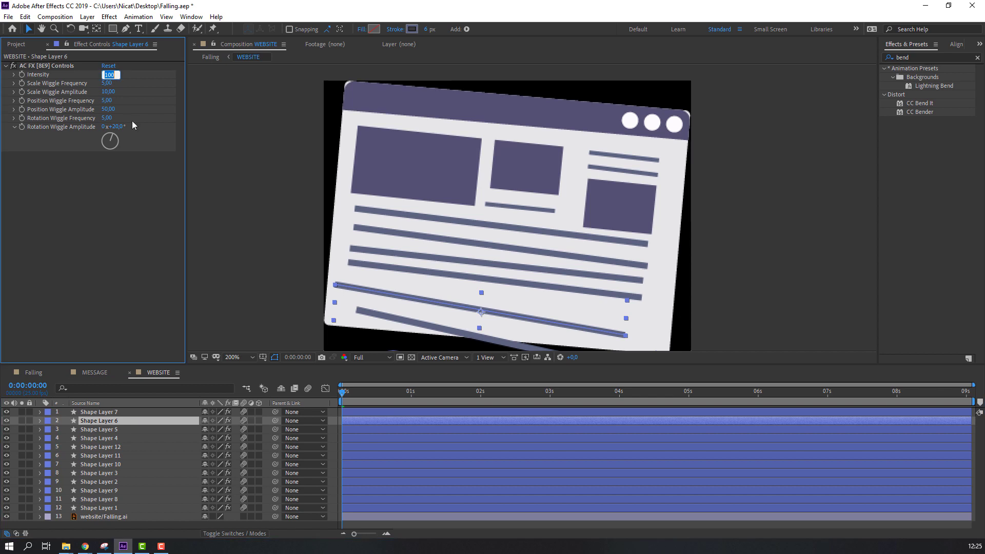
{"action": "key", "text": "Return"}
{"action": "left_click", "coordinate": [113, 422]}
{"action": "key", "text": "ctrl+Up"}
{"action": "left_click", "coordinate": [110, 74]}
{"action": "type", "text": "7"}
{"action": "key", "text": "Return"}
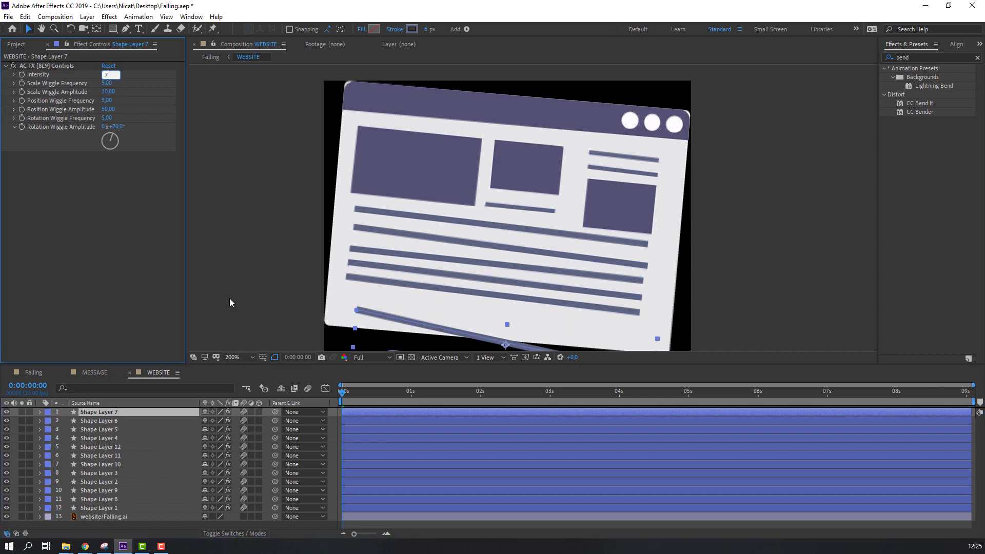
{"action": "key", "text": "space"}
{"action": "key", "text": "comma"}
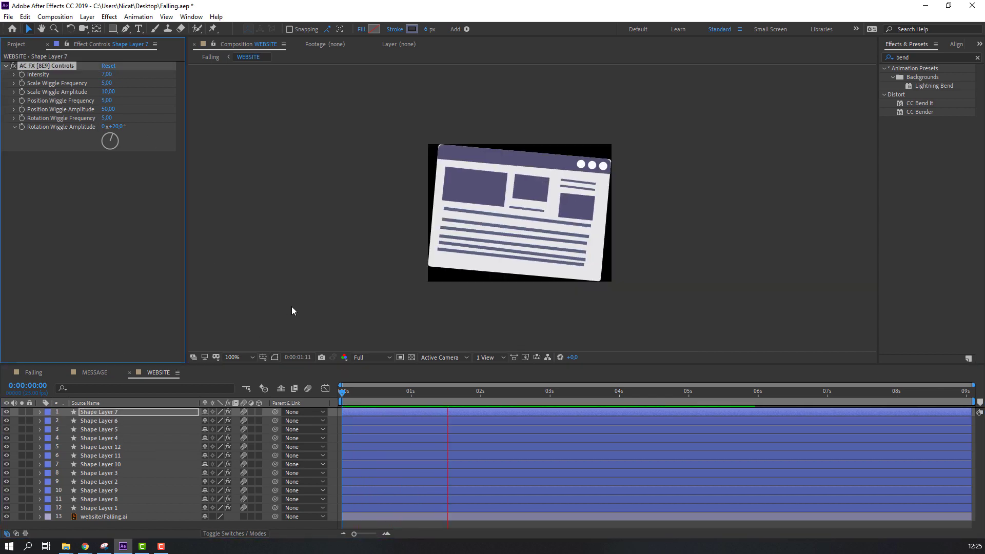
Close the WEBSITE and MESSAGE compositions and preview Falling from the start.
{"action": "left_click", "coordinate": [130, 372]}
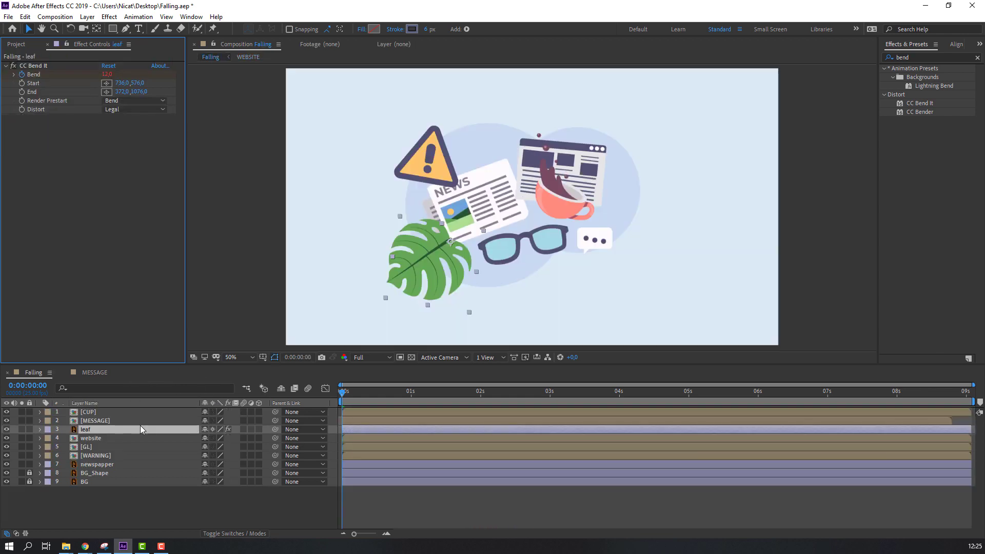
{"action": "left_click", "coordinate": [65, 373]}
{"action": "key", "text": "space"}
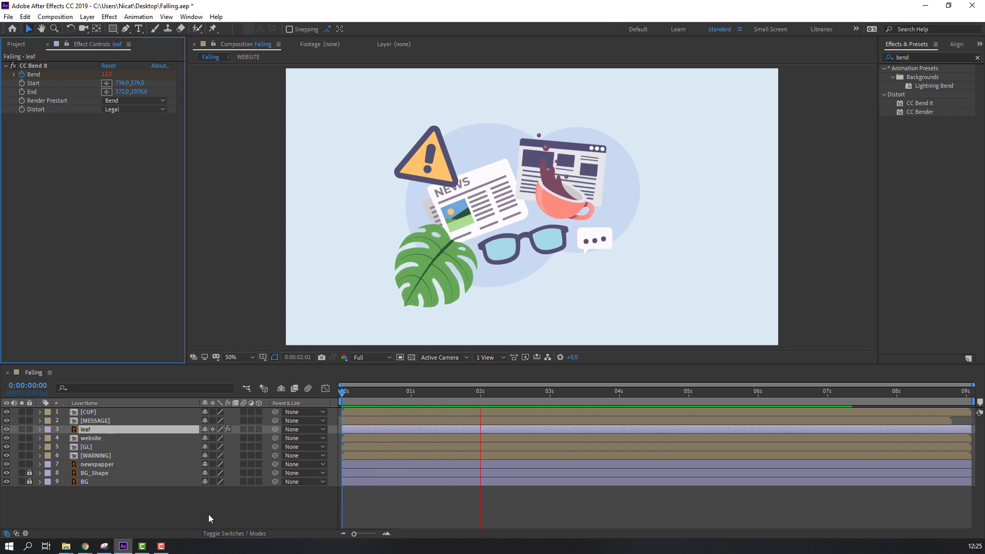
{"action": "left_click", "coordinate": [341, 393]}
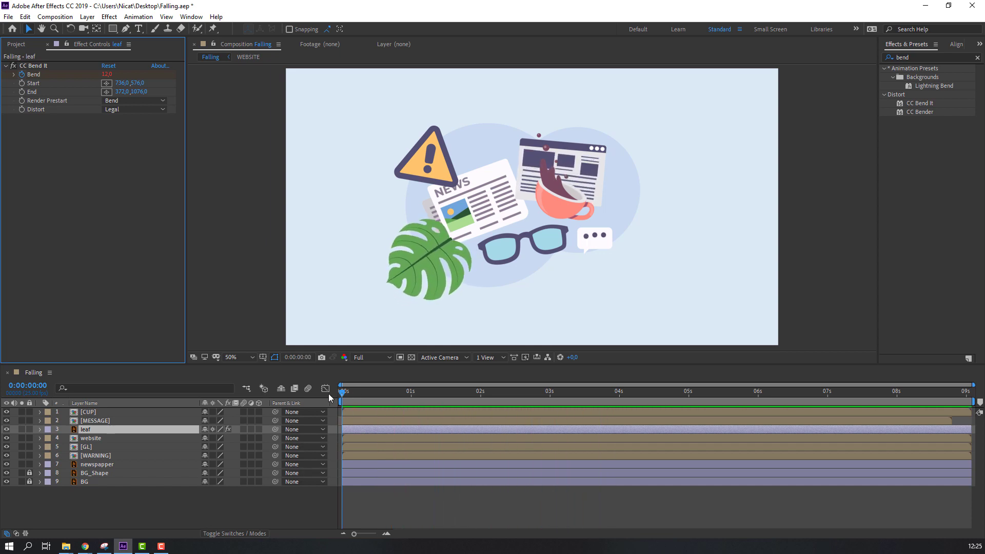
Open the GL pre-composition and draw a wide rectangle without stroke above the glasses.
{"action": "double_click", "coordinate": [87, 449]}
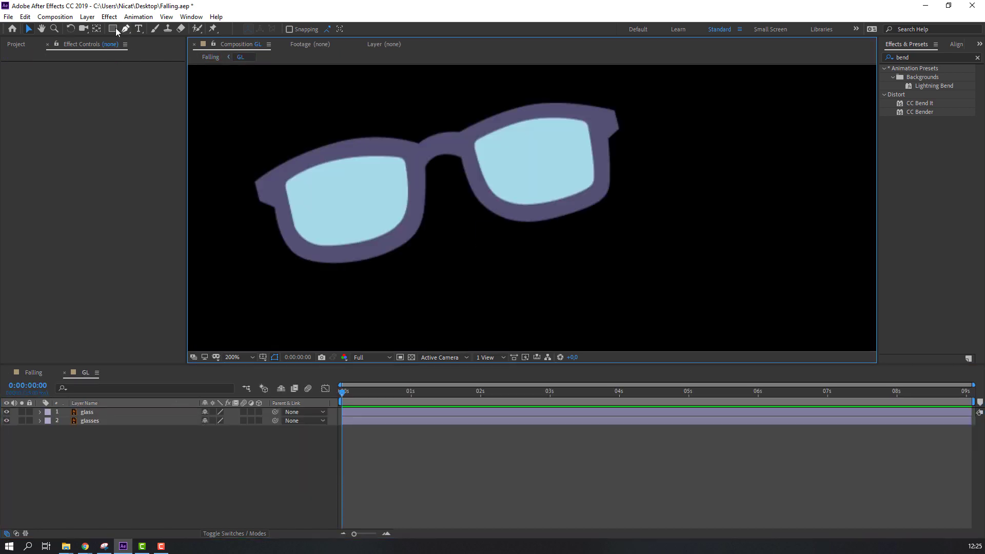
{"action": "left_click", "coordinate": [114, 28]}
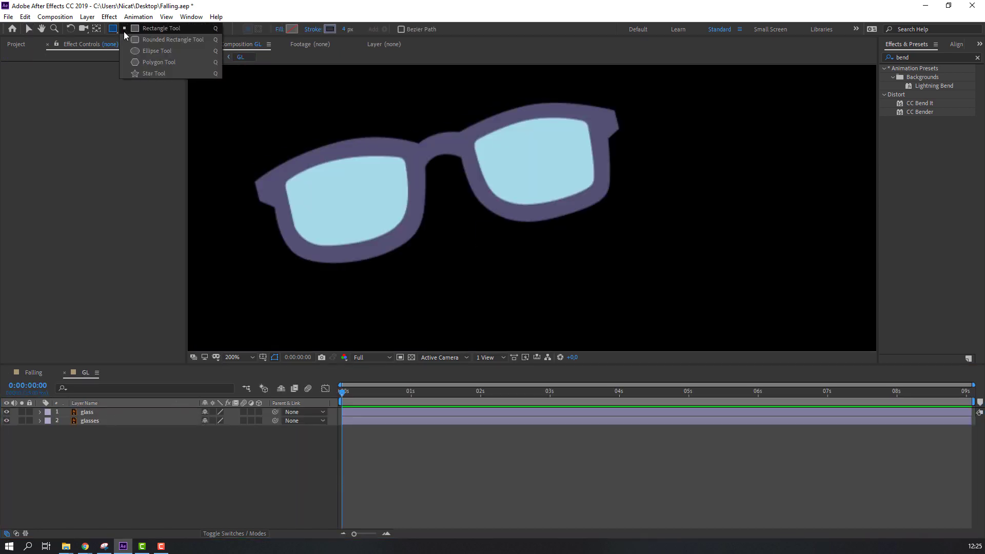
{"action": "left_click", "coordinate": [140, 29]}
{"action": "key", "text": "comma"}
{"action": "left_click_drag", "start_coordinate": [302, 117], "coordinate": [668, 146]}
{"action": "left_click", "coordinate": [313, 29]}
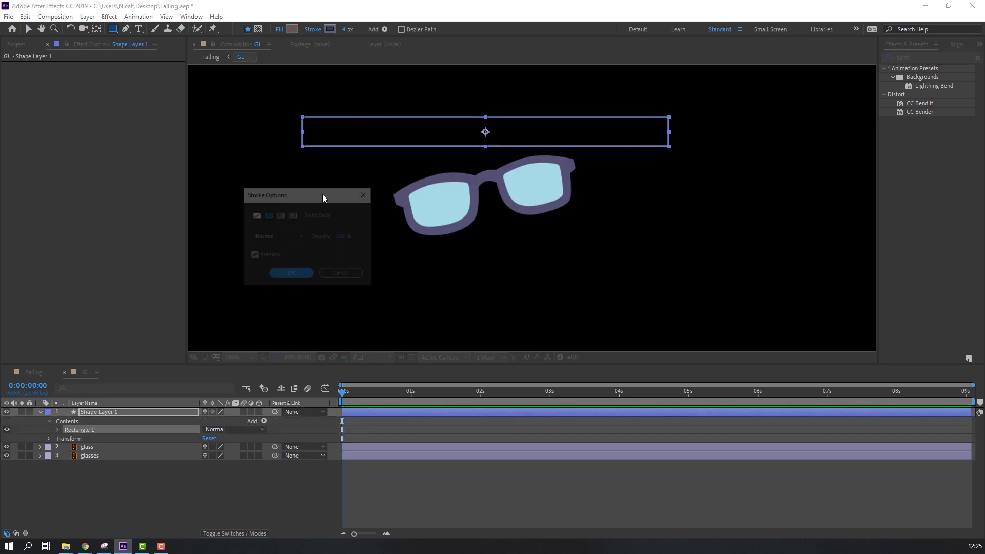
{"action": "left_click", "coordinate": [259, 215]}
{"action": "left_click", "coordinate": [307, 279]}
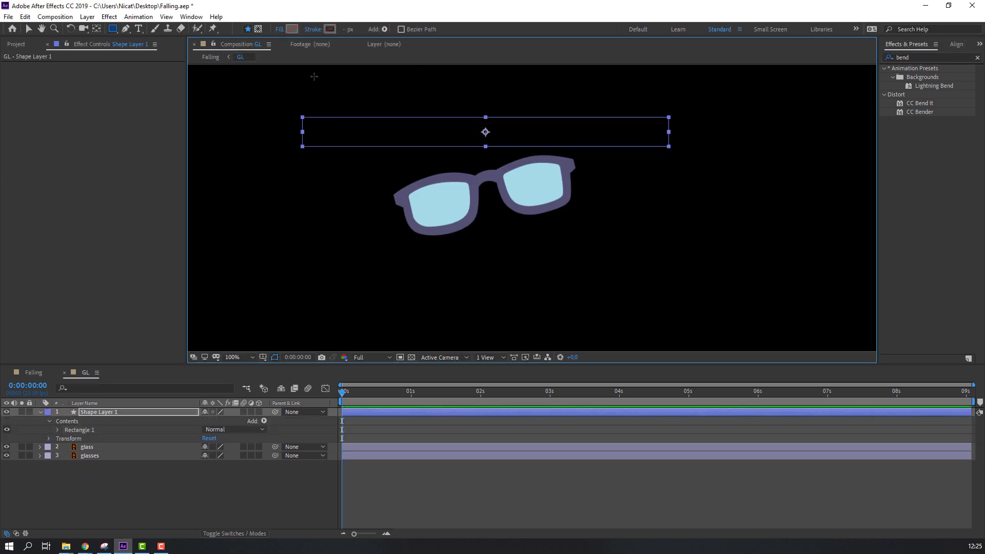
Fill the rectangle with light blue D5EBFF and squash it into a thin bar.
{"action": "left_click", "coordinate": [291, 29]}
{"action": "left_click_drag", "start_coordinate": [209, 284], "coordinate": [183, 266]}
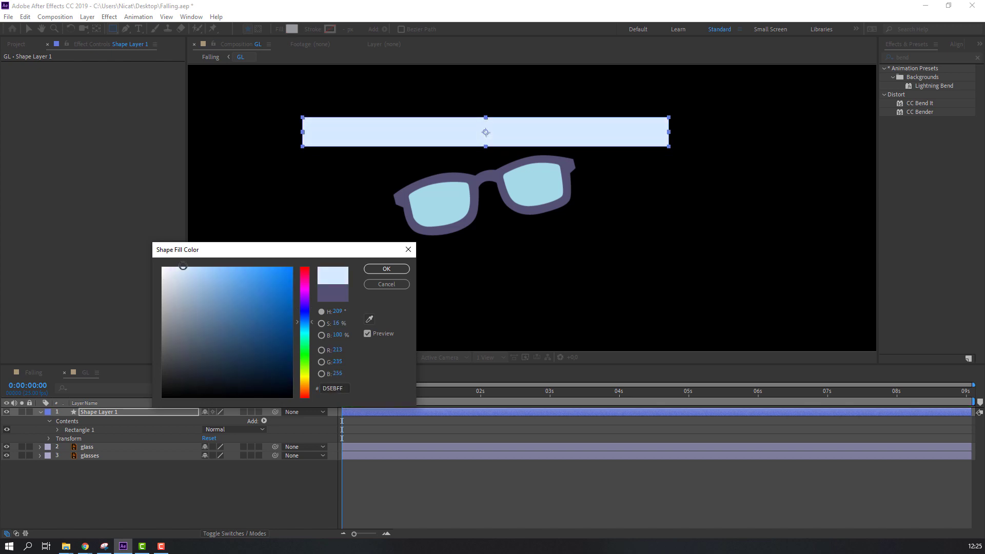
{"action": "left_click", "coordinate": [387, 269]}
{"action": "left_click_drag", "start_coordinate": [486, 118], "coordinate": [486, 127]}
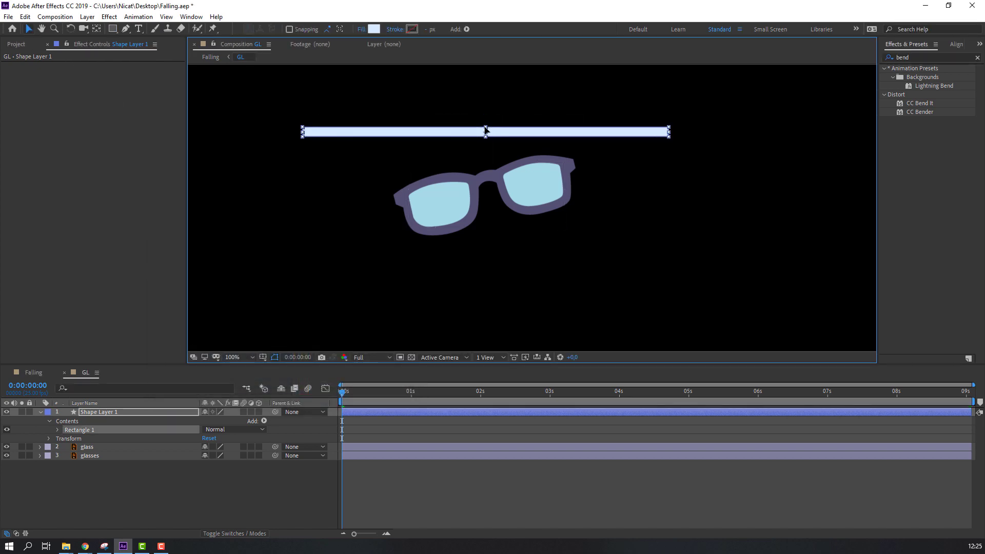
Set the bar's Rotation to 37° and move it diagonally across the first lens.
{"action": "left_click", "coordinate": [39, 412]}
{"action": "key", "text": "r"}
{"action": "left_click_drag", "start_coordinate": [213, 421], "coordinate": [233, 420]}
{"action": "left_click_drag", "start_coordinate": [513, 150], "coordinate": [461, 197]}
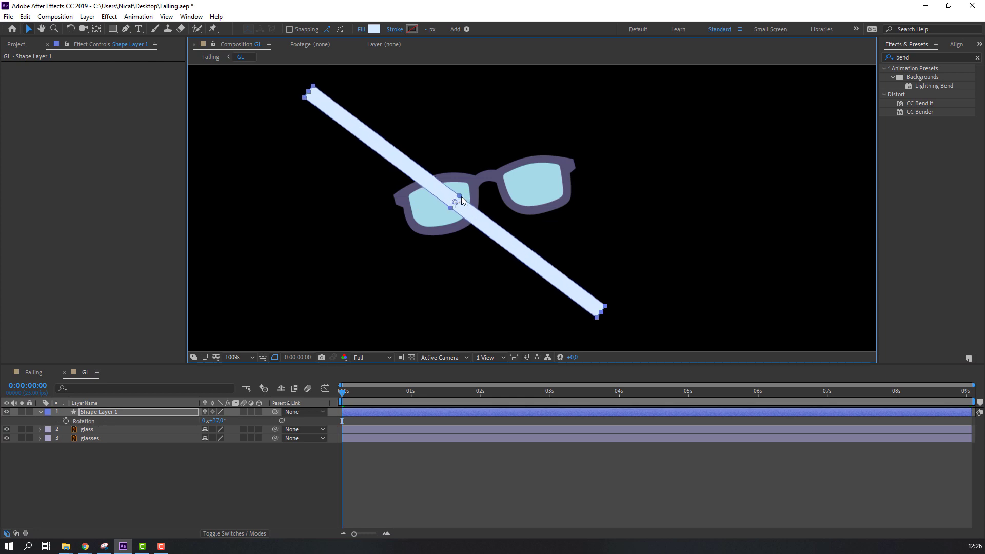
Duplicate Rectangle 1 inside the shape layer and make the copy a thicker parallel bar below the first.
{"action": "left_click", "coordinate": [42, 413]}
{"action": "left_click", "coordinate": [41, 413]}
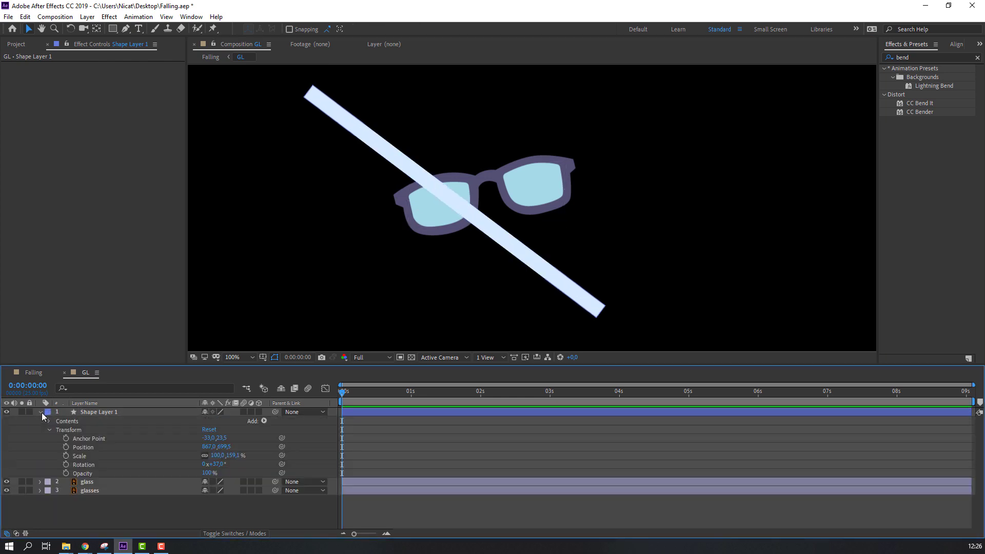
{"action": "left_click", "coordinate": [50, 430]}
{"action": "left_click", "coordinate": [48, 422]}
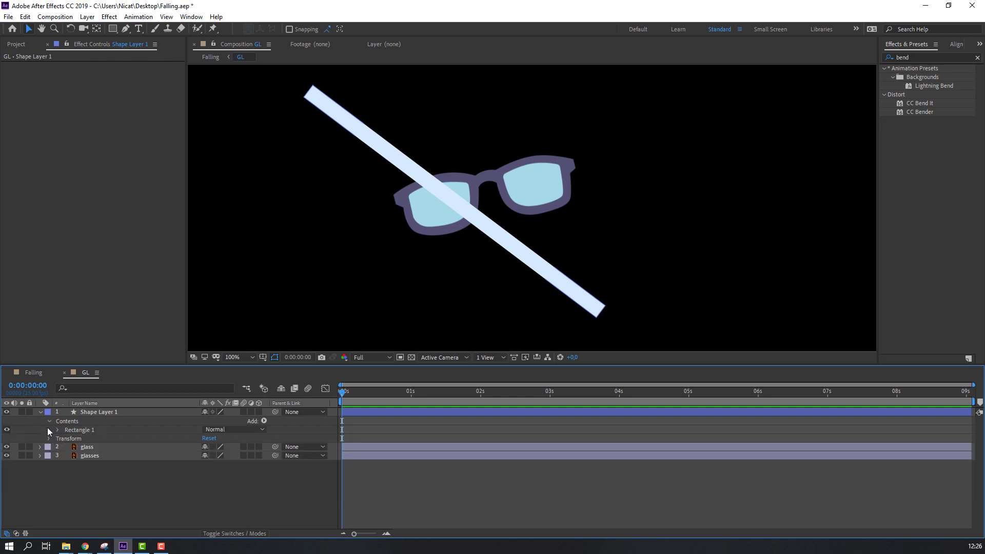
{"action": "left_click", "coordinate": [78, 431]}
{"action": "key", "text": "ctrl+d"}
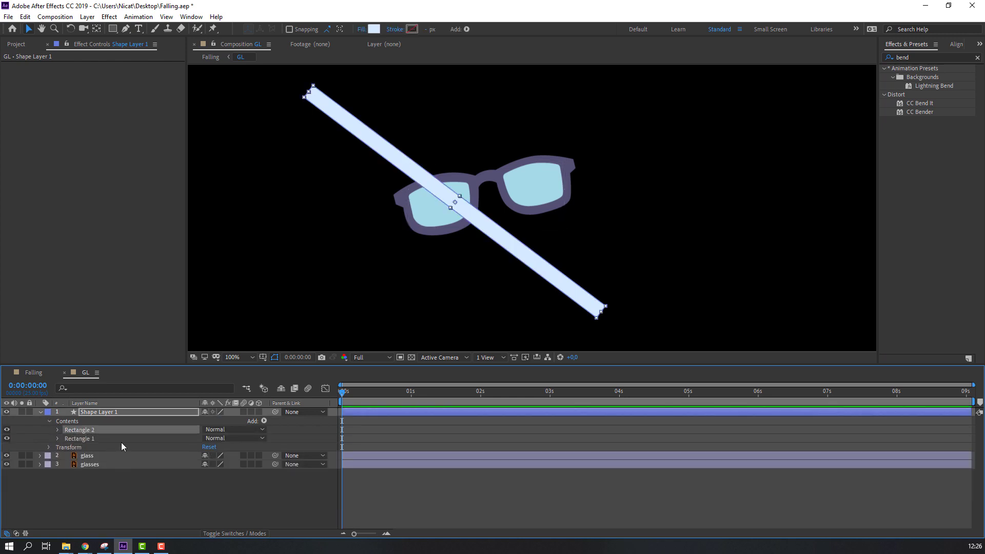
{"action": "mouse_move", "coordinate": [460, 200]}
{"action": "left_mouse_down"}
{"action": "mouse_move", "coordinate": [445, 220]}
{"action": "mouse_move", "coordinate": [450, 210]}
{"action": "left_mouse_up"}
{"action": "left_click_drag", "start_coordinate": [448, 229], "coordinate": [445, 229]}
{"action": "left_click", "coordinate": [39, 412]}
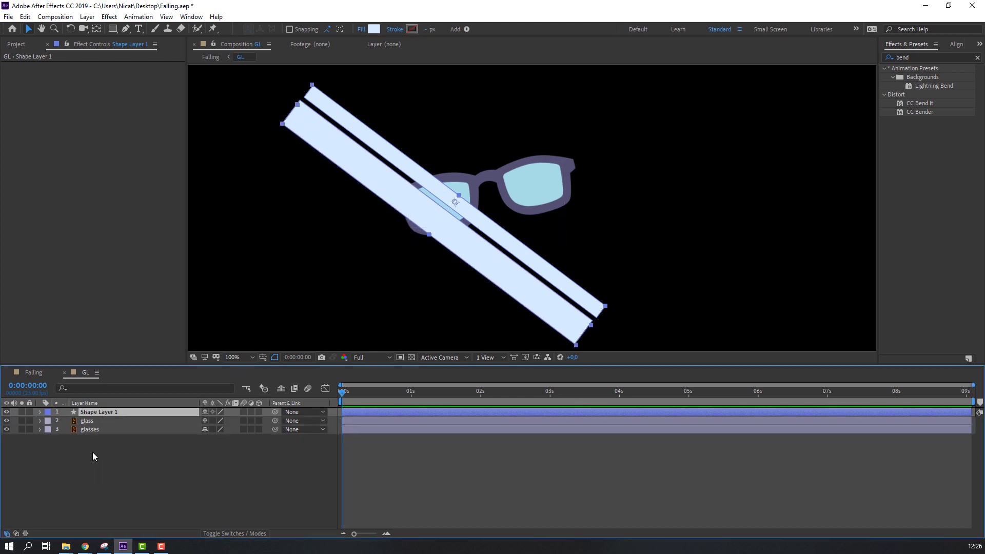
Duplicate the glass layer and rename the bars' shape layer as reflection.
{"action": "left_click", "coordinate": [87, 421]}
{"action": "key", "text": "ctrl+d"}
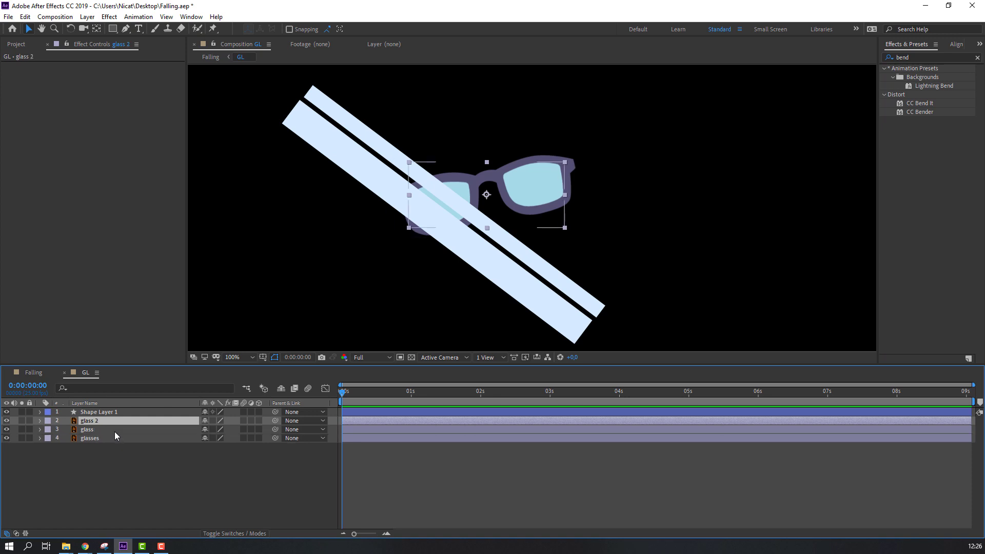
{"action": "left_click", "coordinate": [94, 414]}
{"action": "key", "text": "Return"}
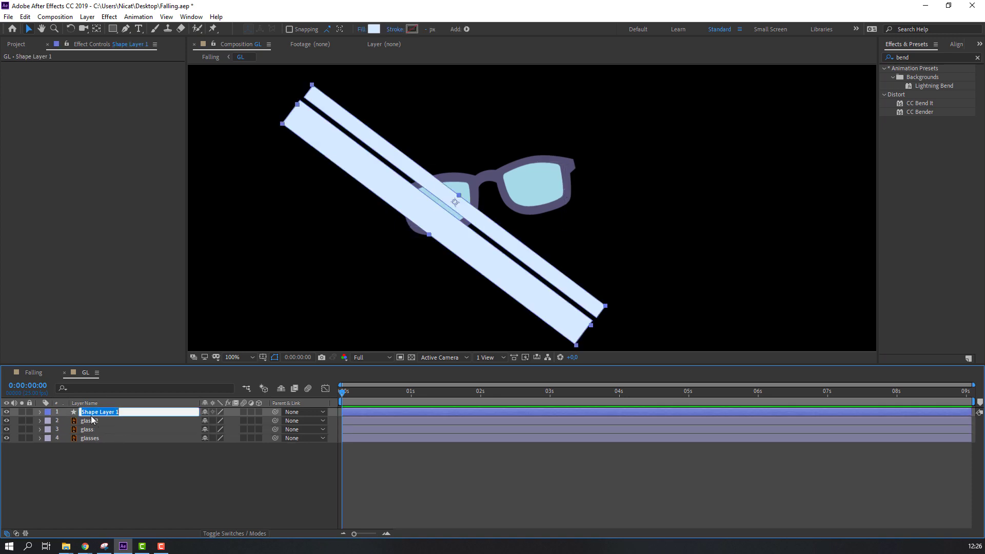
{"action": "type", "text": "reflection"}
{"action": "key", "text": "Return"}
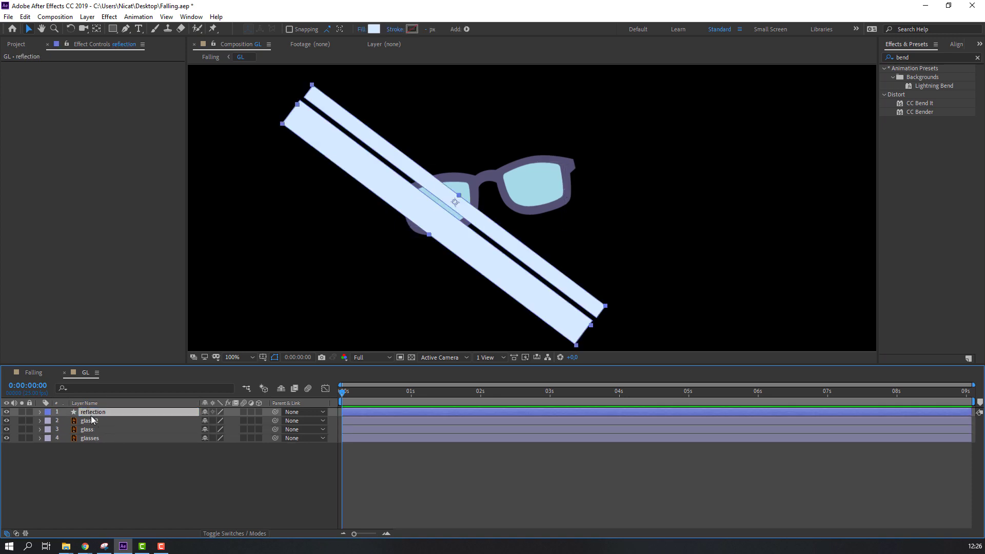
Place the reflection layer directly below glass 2 and set its track matte to Alpha Matte "glass 2".
{"action": "left_click_drag", "start_coordinate": [93, 420], "coordinate": [97, 427]}
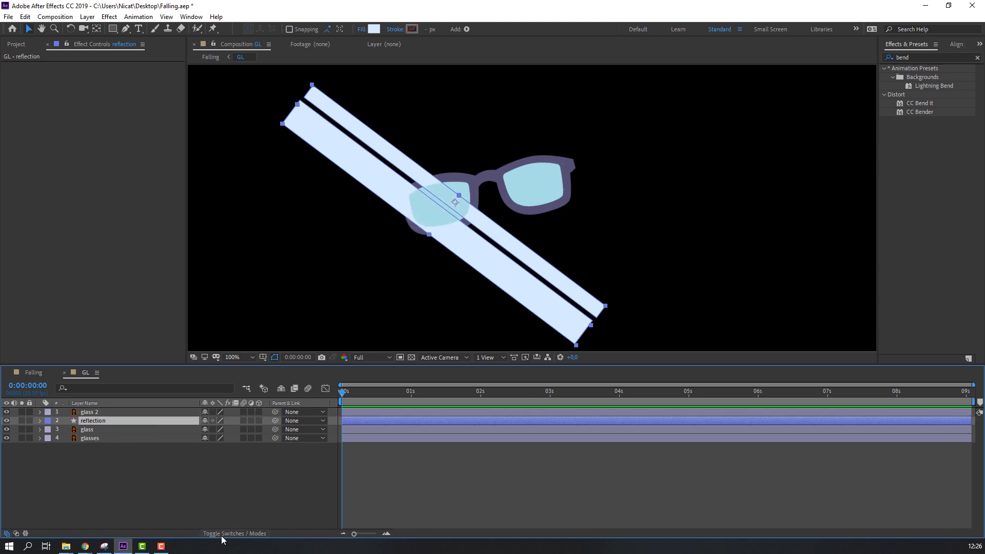
{"action": "left_click", "coordinate": [227, 534]}
{"action": "left_click", "coordinate": [257, 420]}
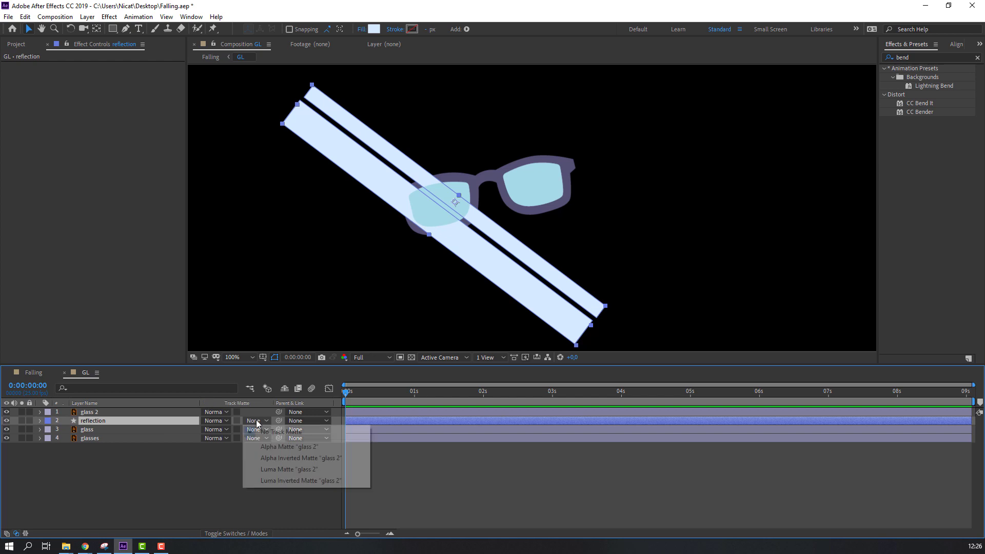
{"action": "left_click", "coordinate": [266, 452]}
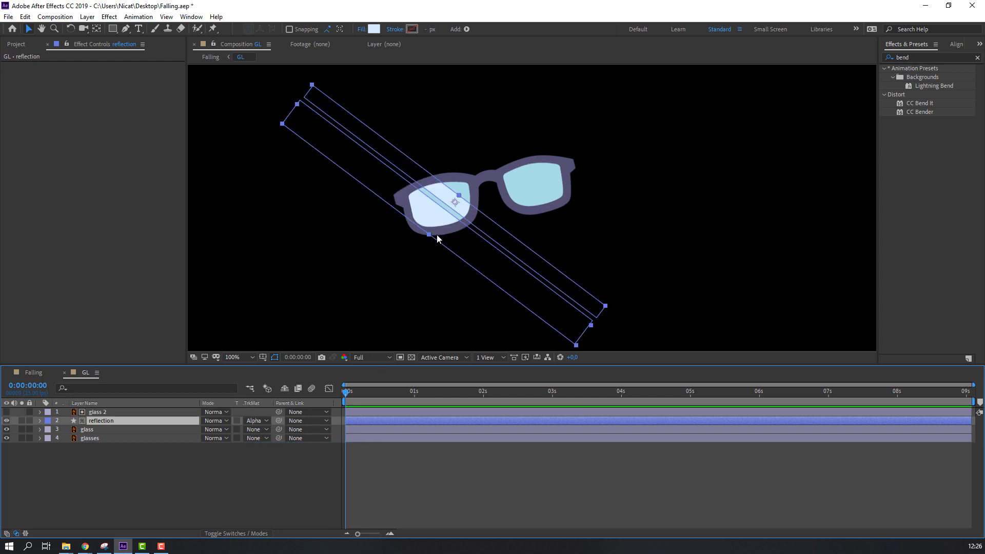
Move the reflection layer diagonally down-left off the lenses and keyframe its Position at 0:00:00:00.
{"action": "left_click", "coordinate": [184, 487]}
{"action": "left_click_drag", "start_coordinate": [434, 210], "coordinate": [397, 246]}
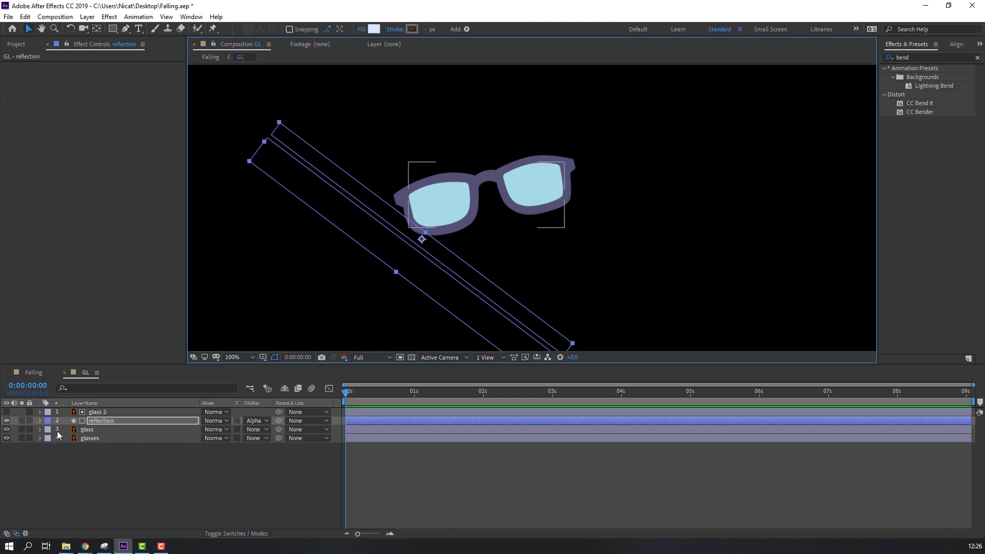
{"action": "left_click", "coordinate": [97, 420]}
{"action": "key", "text": "p"}
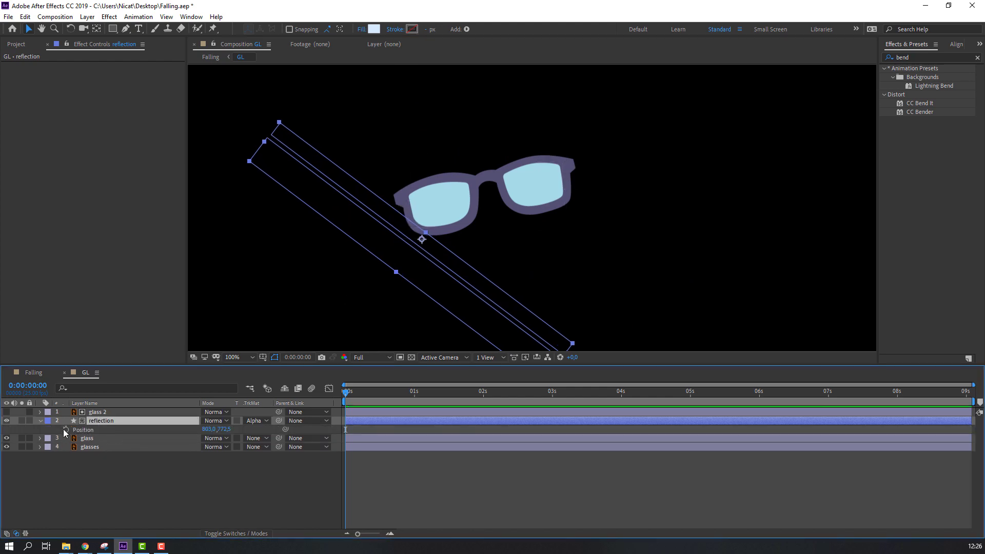
{"action": "left_click", "coordinate": [65, 429]}
At 0:00:00:10, move the reflection diagonally up-right past the glasses and shift that Position keyframe to about 1 second.
{"action": "key", "text": "shift+Page_Down"}
{"action": "left_click_drag", "start_coordinate": [444, 298], "coordinate": [594, 175]}
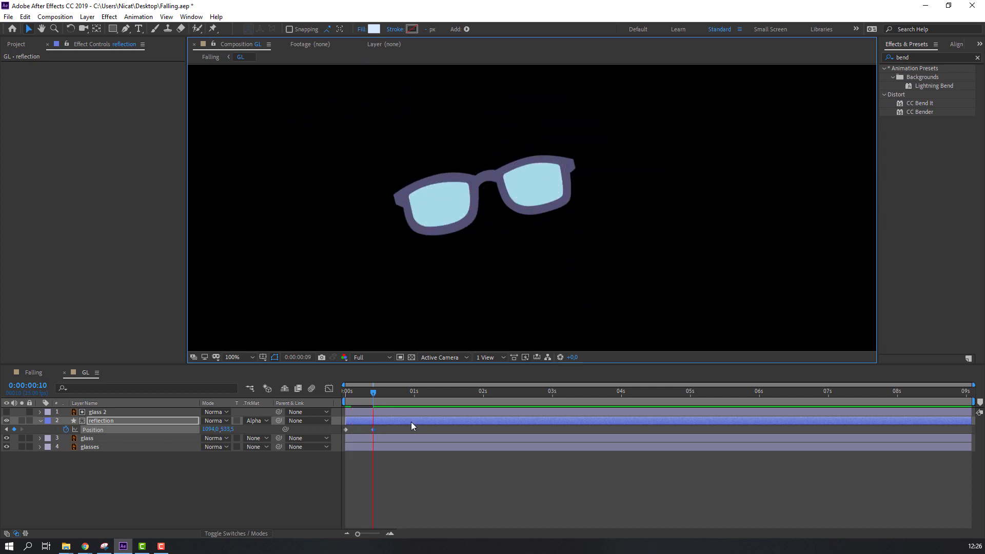
{"action": "left_click_drag", "start_coordinate": [373, 429], "coordinate": [412, 430]}
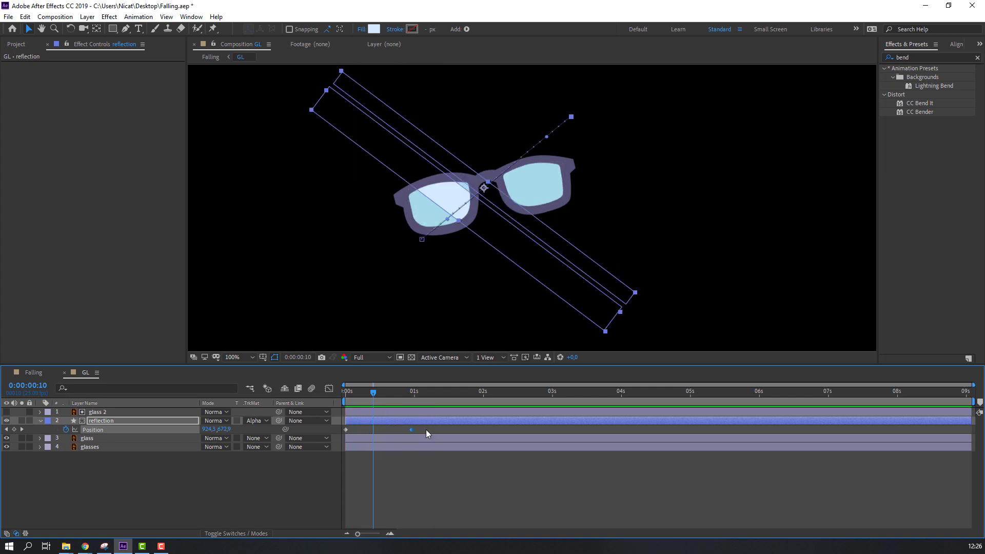
Apply Easy Ease to the reflection layer's two Position keyframes.
{"action": "left_click", "coordinate": [345, 430]}
{"action": "right_click", "coordinate": [346, 430]}
{"action": "mouse_move", "coordinate": [439, 429]}
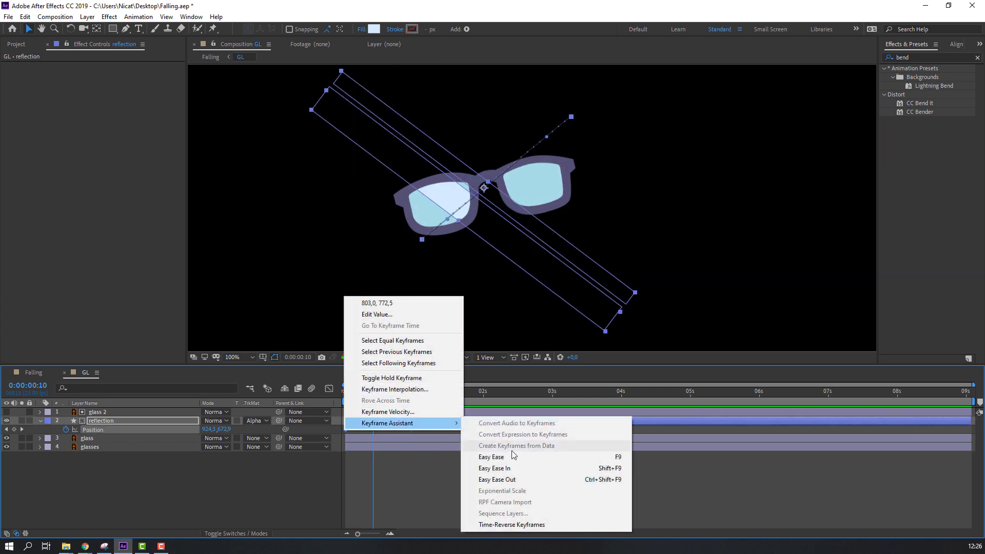
{"action": "left_click", "coordinate": [564, 458]}
Add a holding Position keyframe to the reflection at 0:00:01:13 and paste the first keyframe at 0:00:02:10, then preview the sweep.
{"action": "left_click_drag", "start_coordinate": [407, 396], "coordinate": [444, 394]}
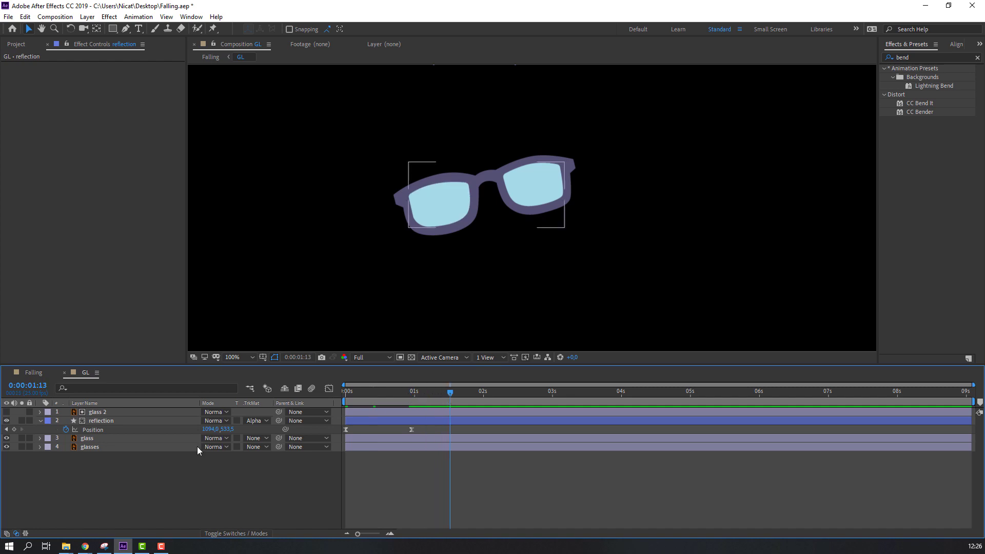
{"action": "left_click", "coordinate": [14, 429]}
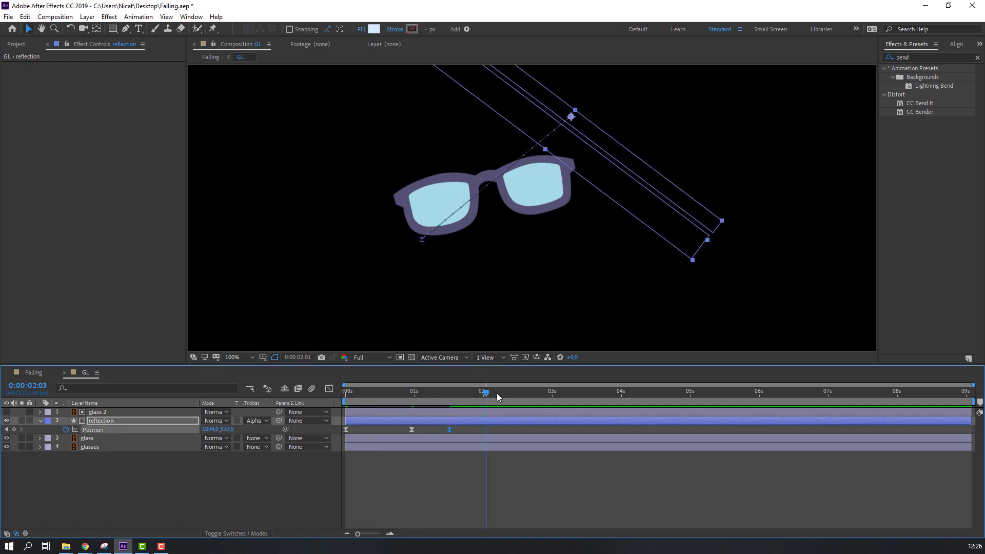
{"action": "left_click", "coordinate": [346, 429]}
{"action": "key", "text": "ctrl+v"}
{"action": "left_click", "coordinate": [393, 472]}
{"action": "key", "text": "space"}
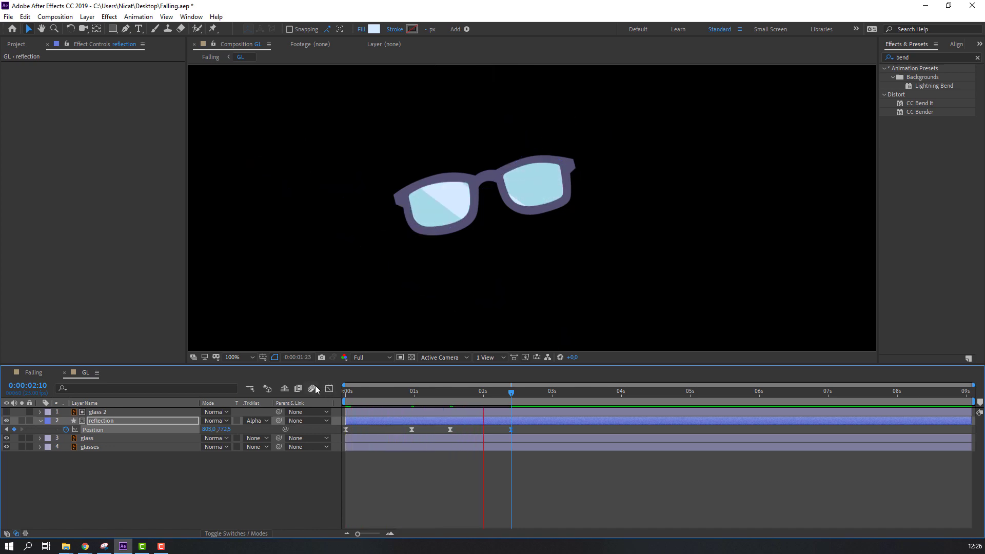
{"action": "key", "text": "space"}
Copy all the reflection's Position keyframes and paste them repeatedly along the timeline, with the last set starting at 0:00:07:05.
{"action": "left_click_drag", "start_coordinate": [522, 429], "coordinate": [334, 430]}
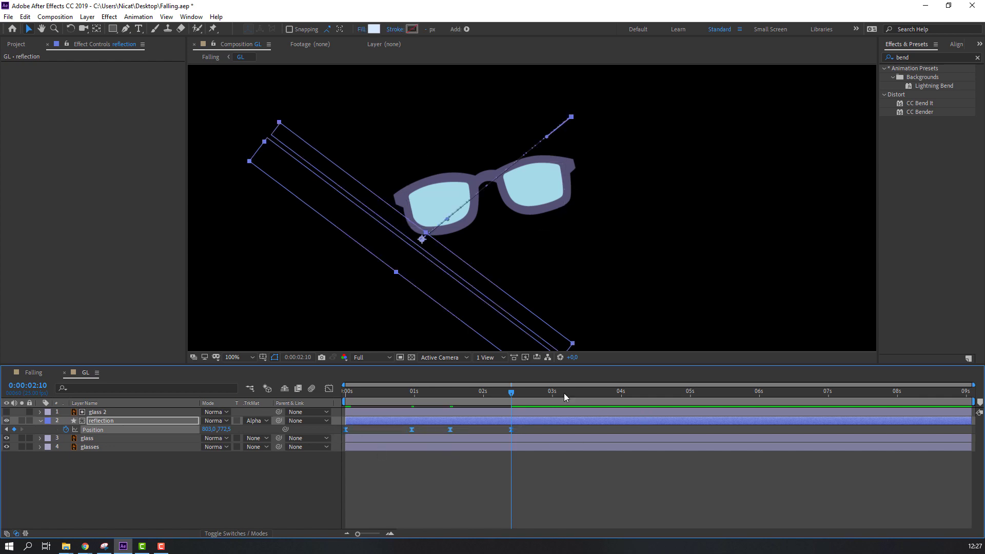
{"action": "left_click_drag", "start_coordinate": [477, 392], "coordinate": [675, 405]}
{"action": "key", "text": "ctrl+v"}
{"action": "left_click", "coordinate": [841, 399]}
{"action": "key", "text": "ctrl+v"}
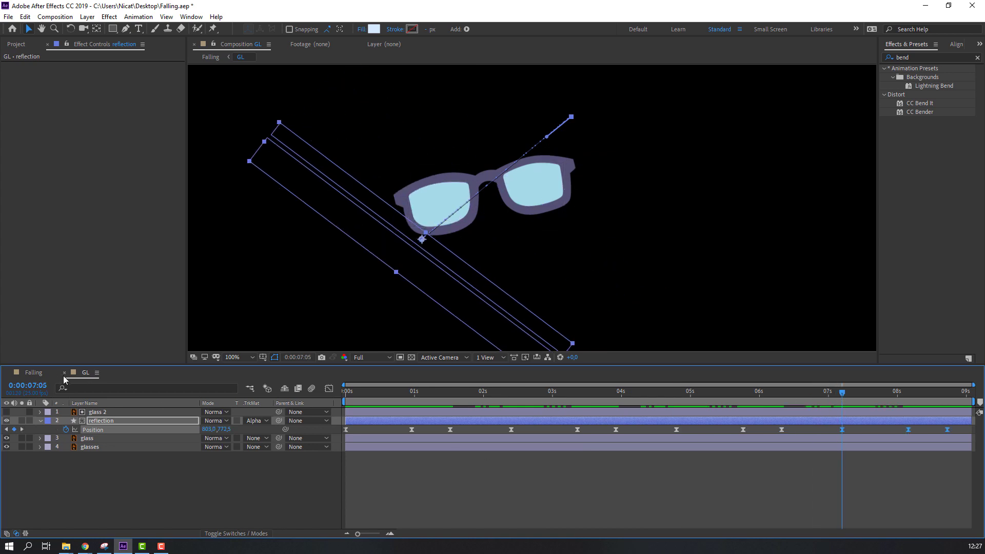
Close the GL composition, preview the Falling composition and return to its first frame.
{"action": "left_click", "coordinate": [64, 373]}
{"action": "key", "text": "space"}
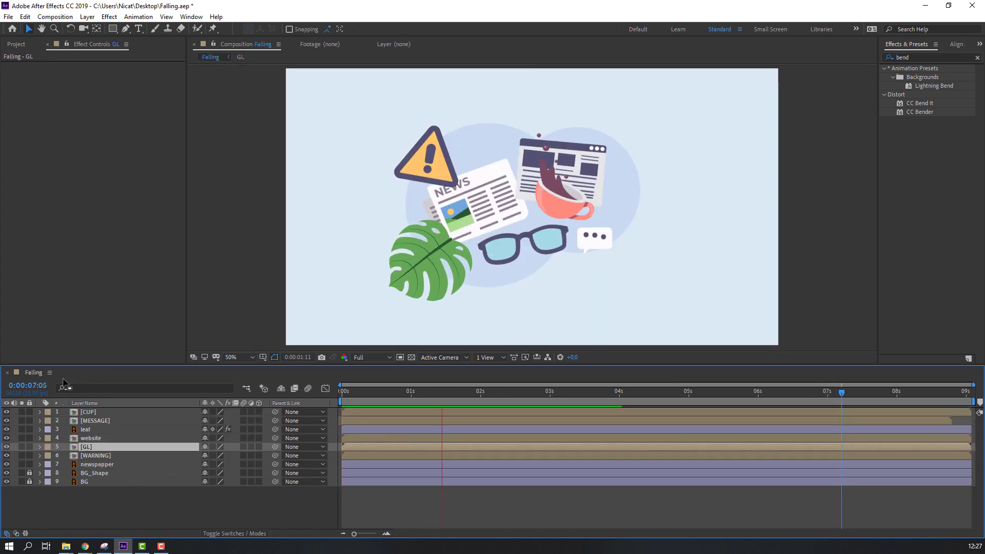
{"action": "key", "text": "space"}
{"action": "key", "text": "Home"}
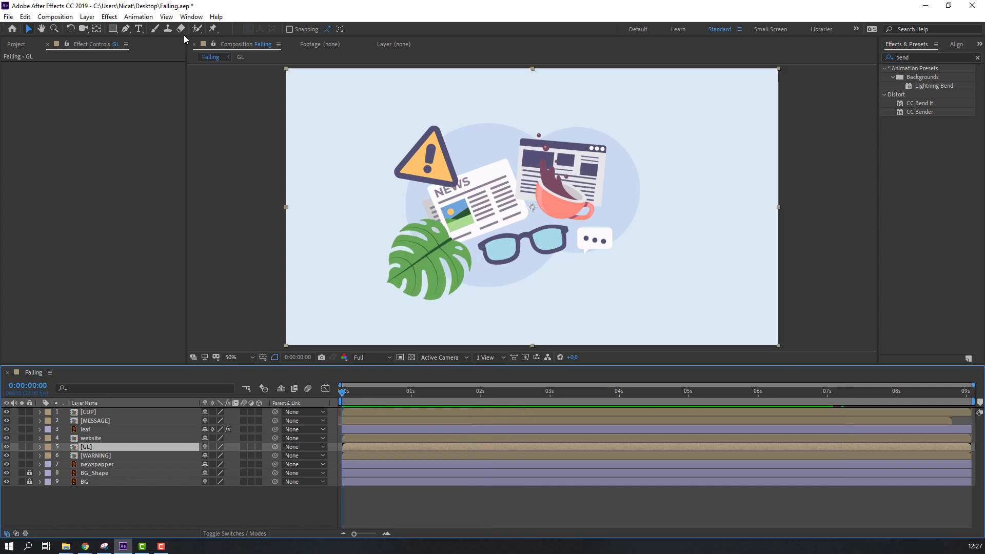
Add the expression wiggle(1,9) to the GL layer's Rotation and preview it.
{"action": "key", "text": "r"}
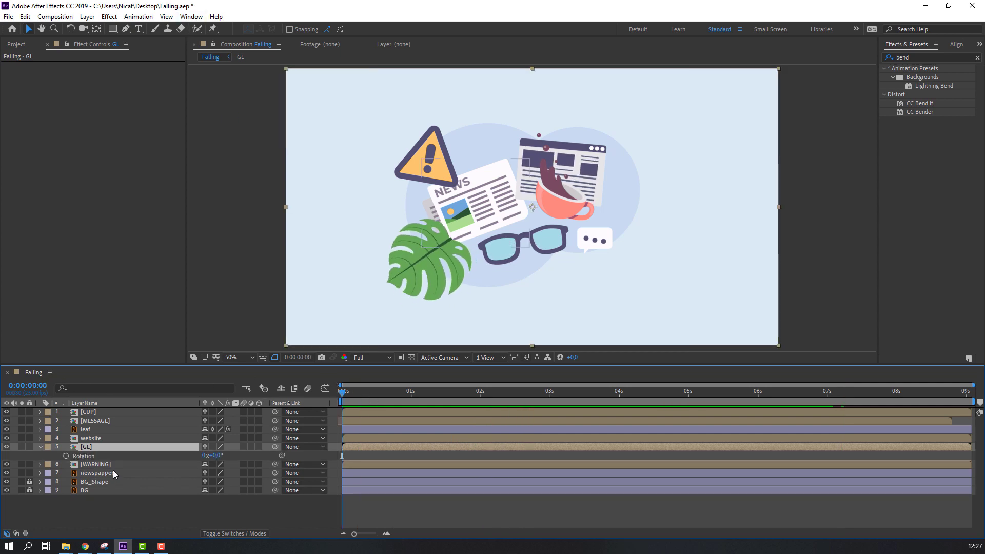
{"action": "left_click", "coordinate": [66, 456], "text": "alt"}
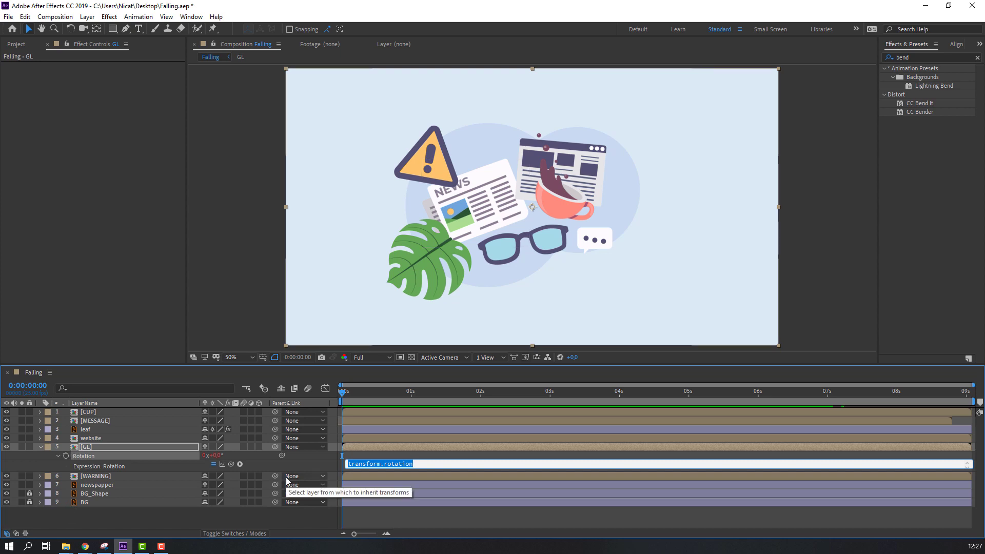
{"action": "type", "text": "wiggle(1,9"}
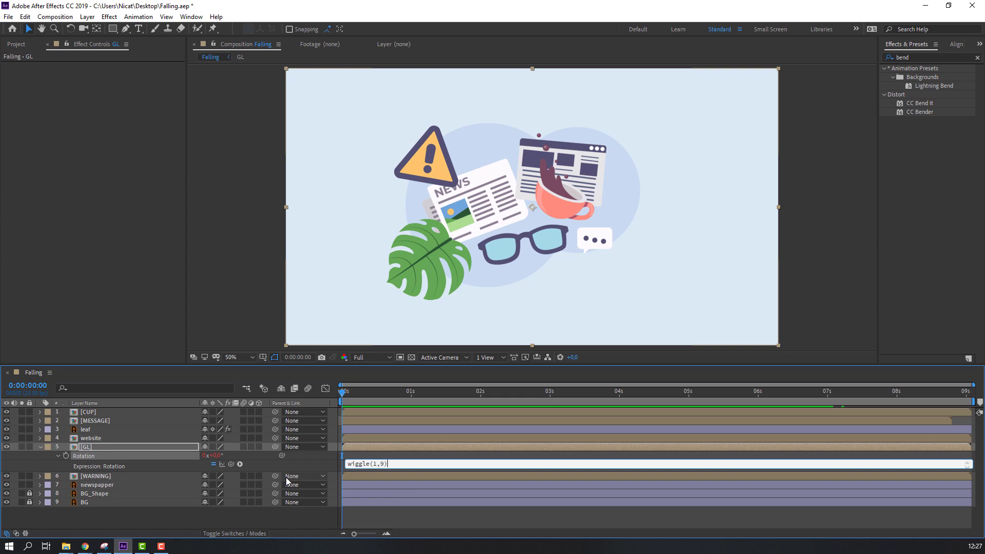
{"action": "key", "text": "KP_Enter"}
{"action": "key", "text": "space"}
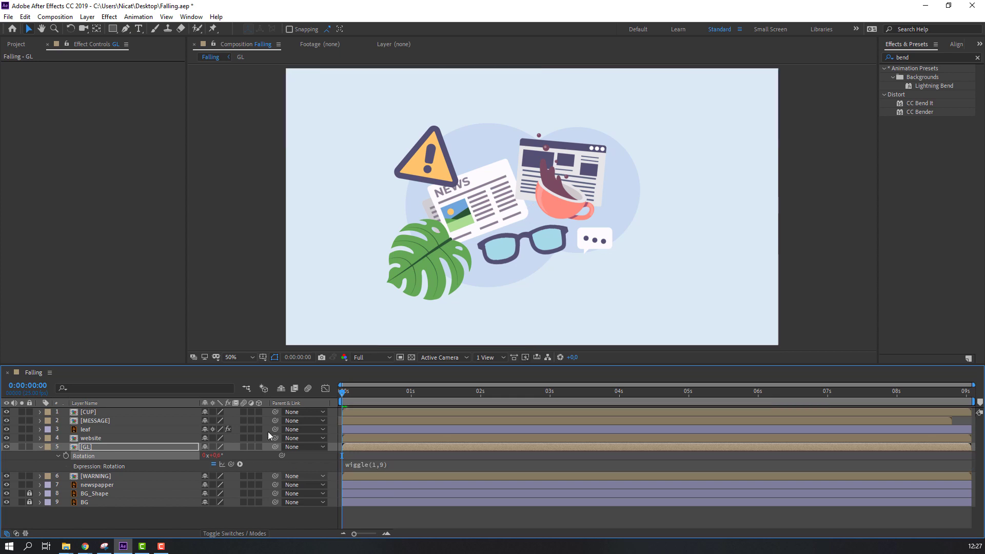
Change the GL layer's Rotation expression to wiggle(2,9), preview the motion and collapse the layer's properties.
{"action": "left_click", "coordinate": [377, 464]}
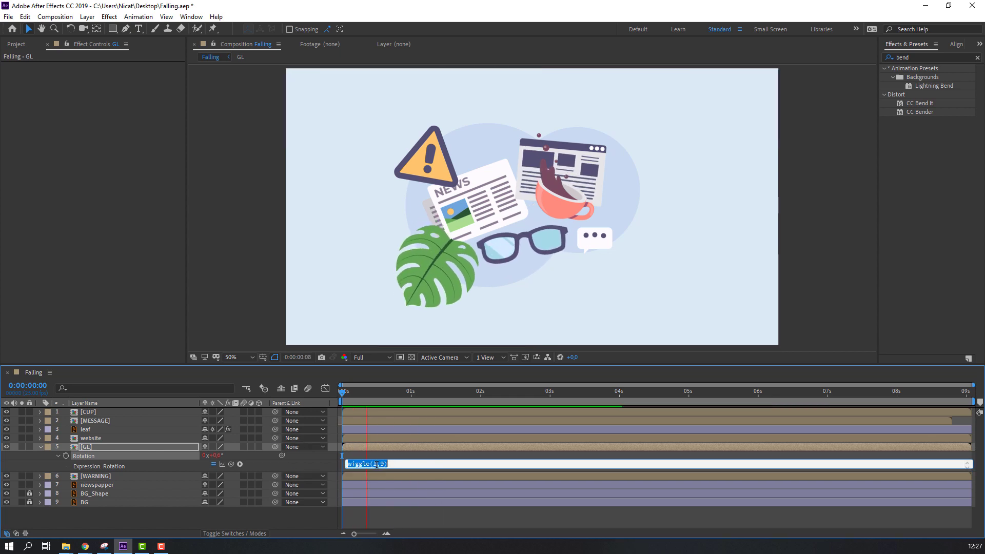
{"action": "key", "text": "BackSpace"}
{"action": "type", "text": "2"}
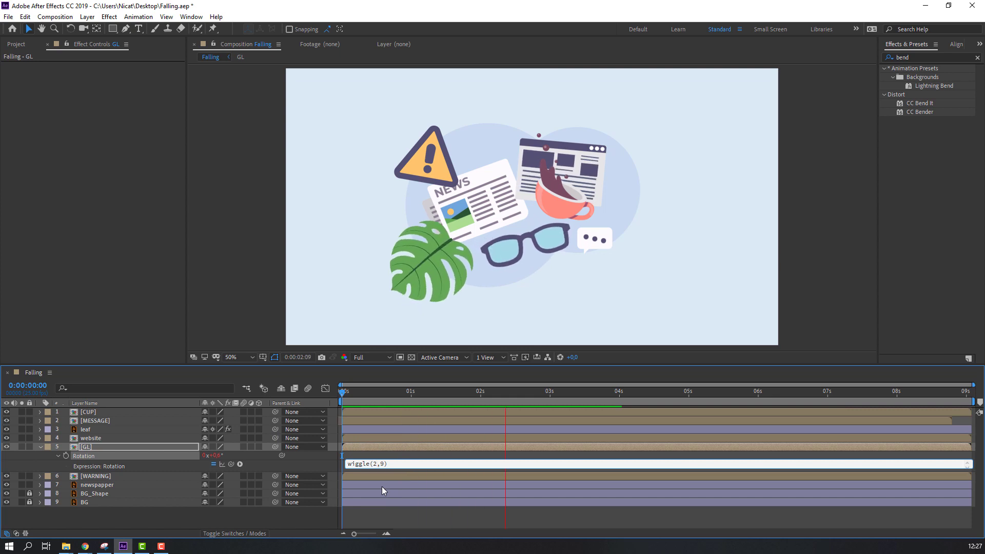
{"action": "key", "text": "KP_Enter"}
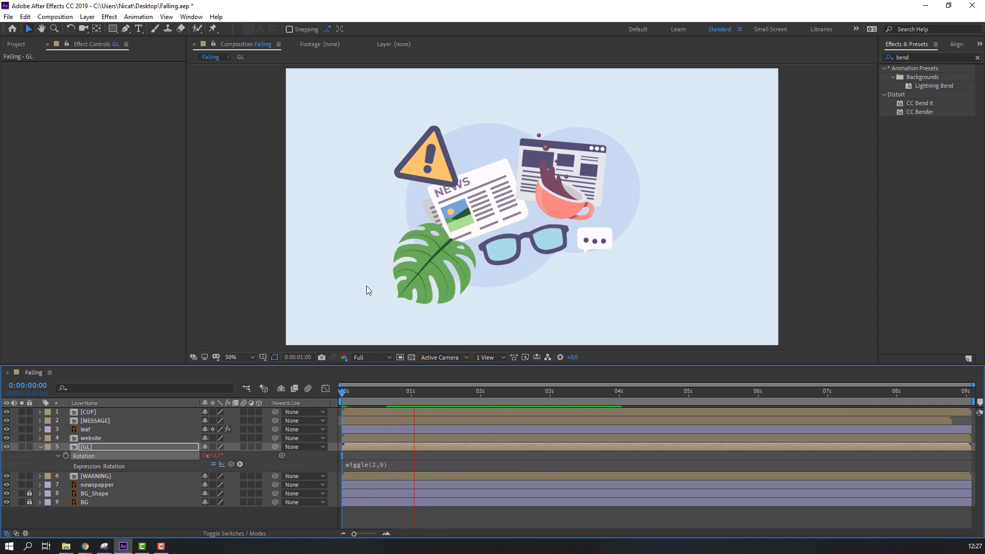
{"action": "scroll", "coordinate": [367, 288], "scroll_direction": "down", "scroll_amount": 2}
{"action": "scroll", "coordinate": [369, 286], "scroll_direction": "up", "scroll_amount": 2}
{"action": "key", "text": "space"}
{"action": "left_click", "coordinate": [45, 450]}
{"action": "left_click", "coordinate": [41, 448]}
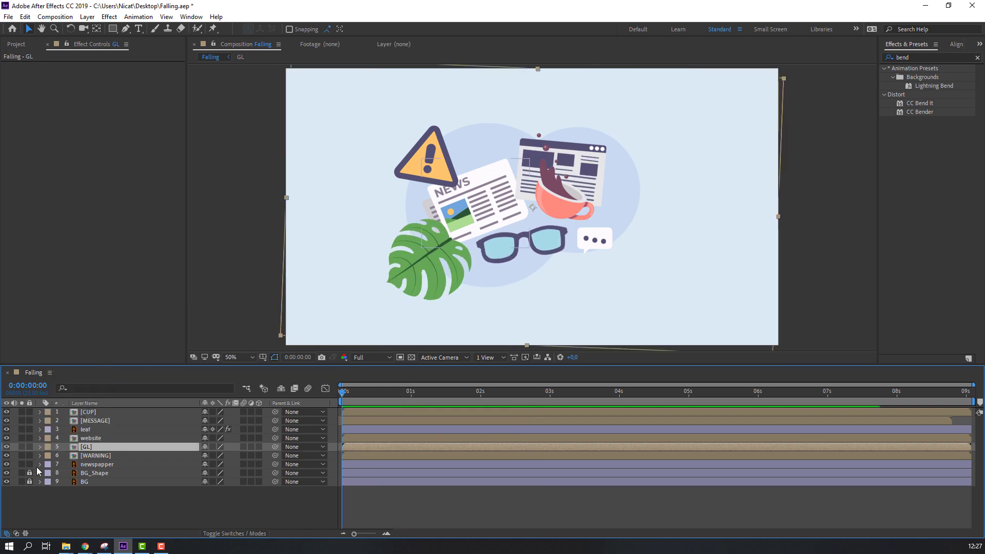
Select the newspapper layer and open Animation Composer's 2D Layer Transformations presets for Position & Rotation.
{"action": "left_click", "coordinate": [111, 465]}
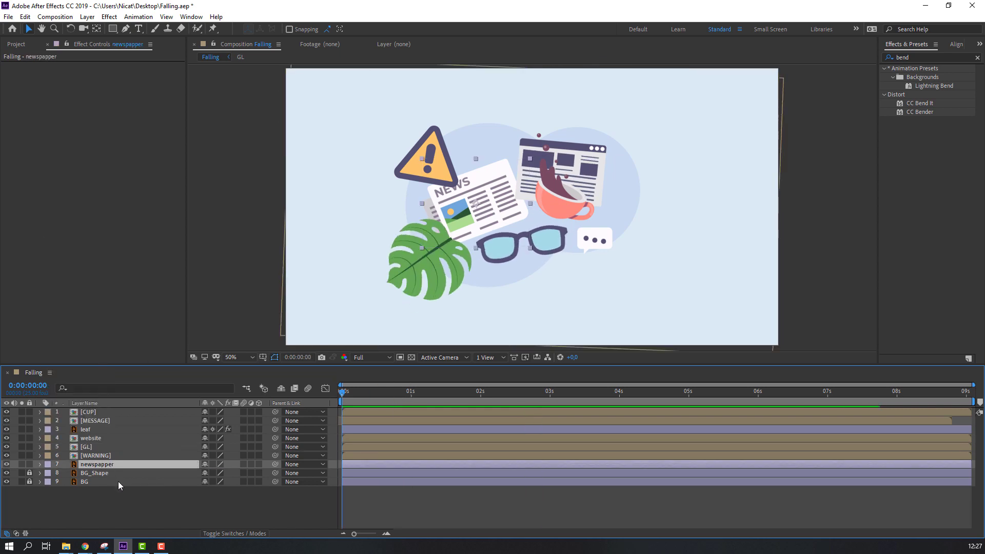
{"action": "left_click", "coordinate": [199, 20]}
{"action": "left_click", "coordinate": [221, 96]}
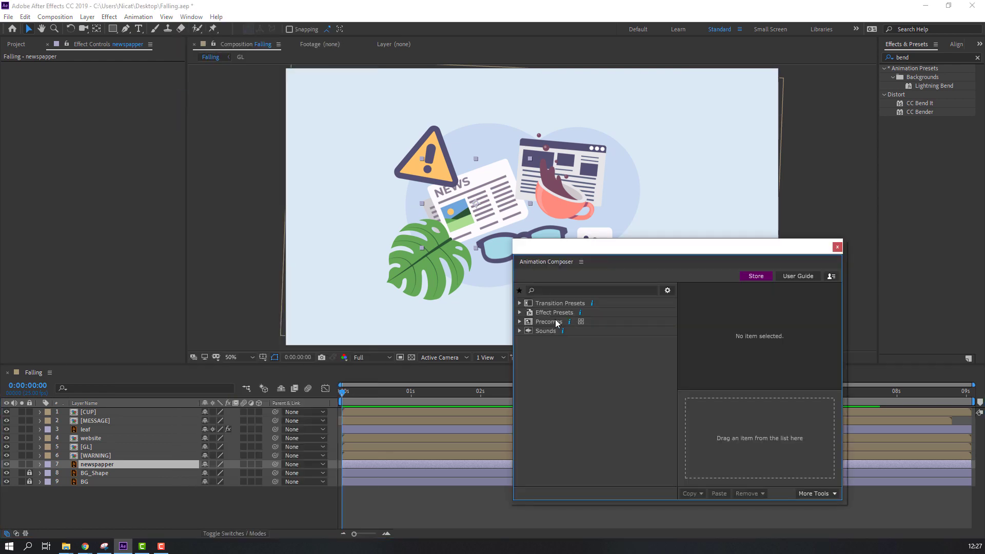
{"action": "left_click", "coordinate": [520, 312]}
{"action": "left_click", "coordinate": [530, 322]}
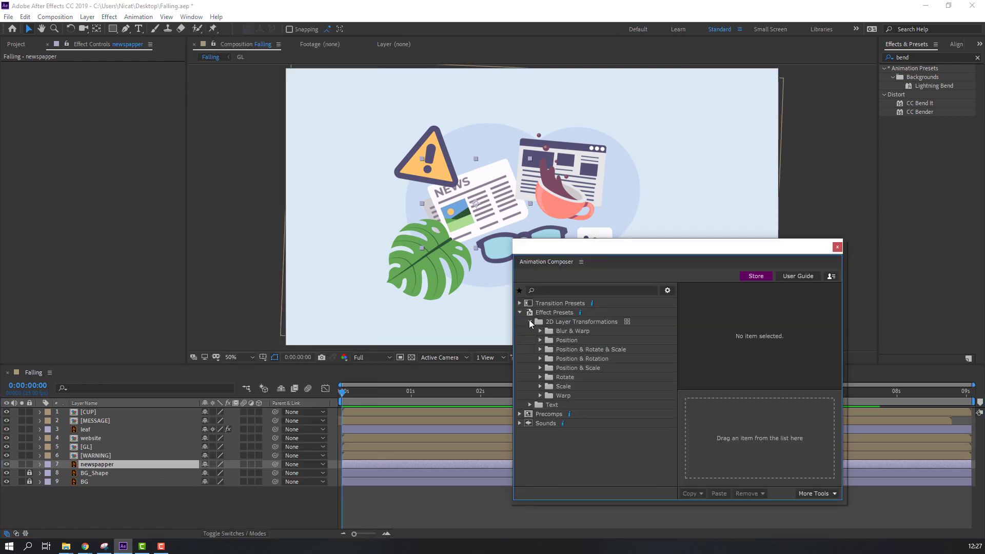
{"action": "left_click", "coordinate": [541, 359]}
Compare the Position & Rotation presets, apply Cosine Position & Rotation 3 to the newspapper layer and preview it.
{"action": "left_click", "coordinate": [576, 369]}
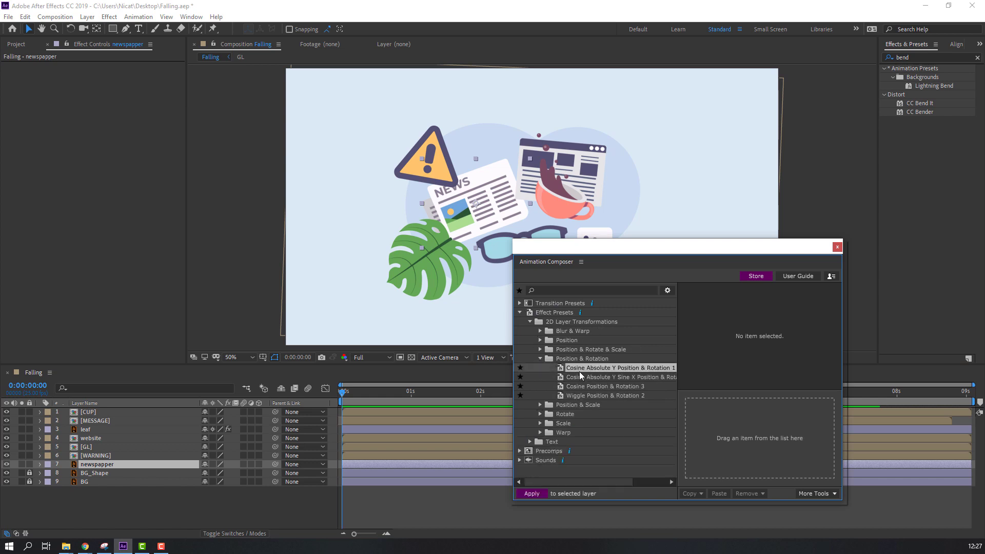
{"action": "left_click", "coordinate": [602, 387]}
{"action": "left_click", "coordinate": [605, 397]}
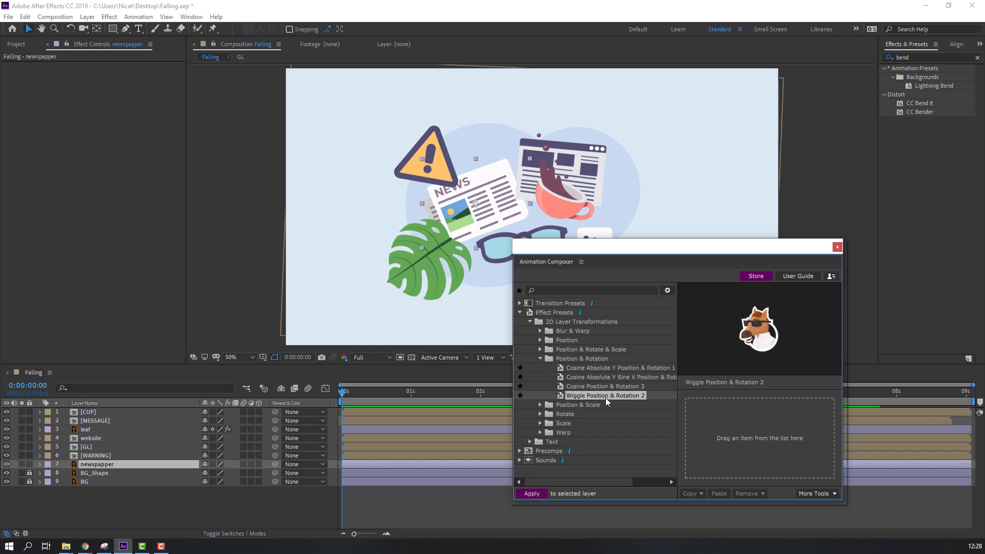
{"action": "left_click", "coordinate": [584, 388]}
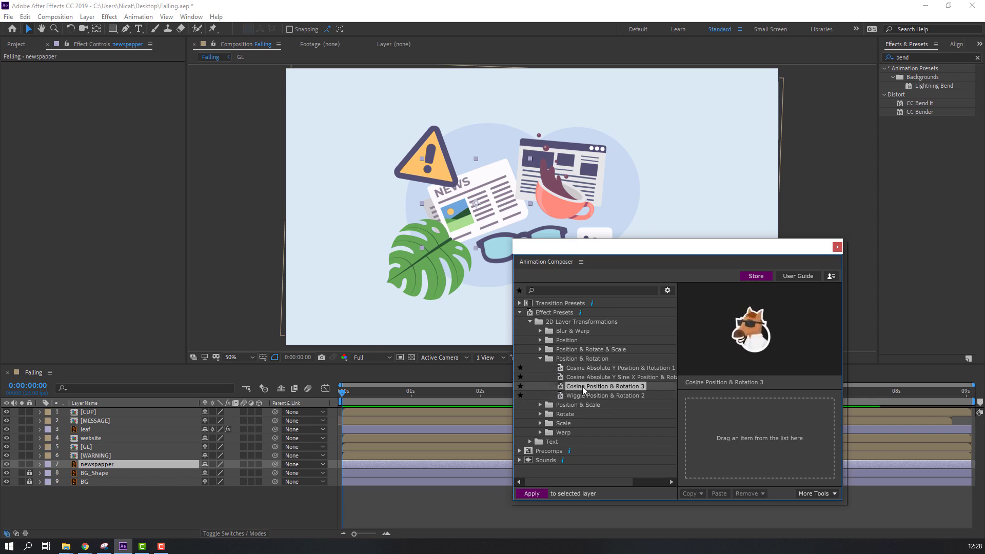
{"action": "double_click", "coordinate": [583, 388]}
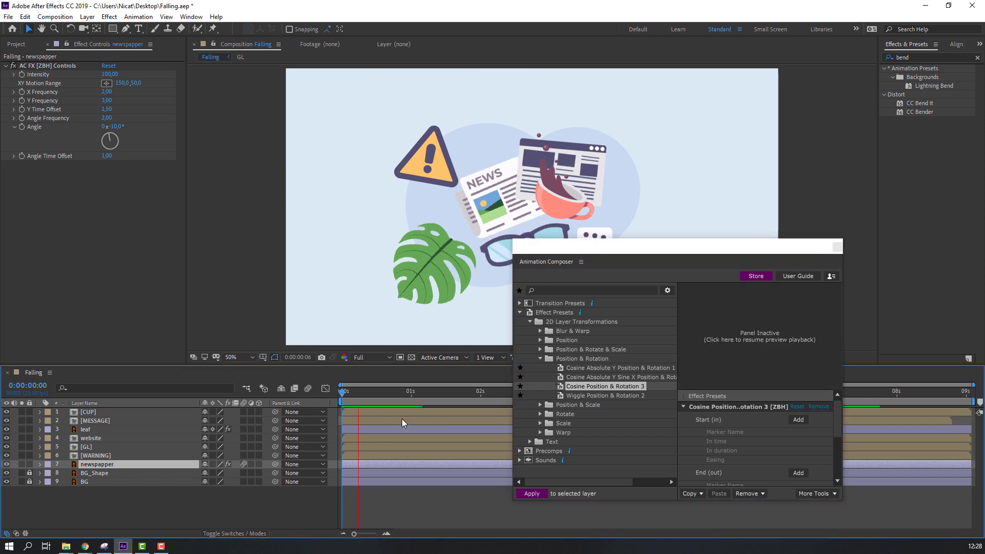
{"action": "key", "text": "space"}
Set the newspapper effect's Intensity to 10 and preview the motion, moving the Animation Composer window out of the way.
{"action": "left_click", "coordinate": [107, 76]}
{"action": "type", "text": "10"}
{"action": "key", "text": "Return"}
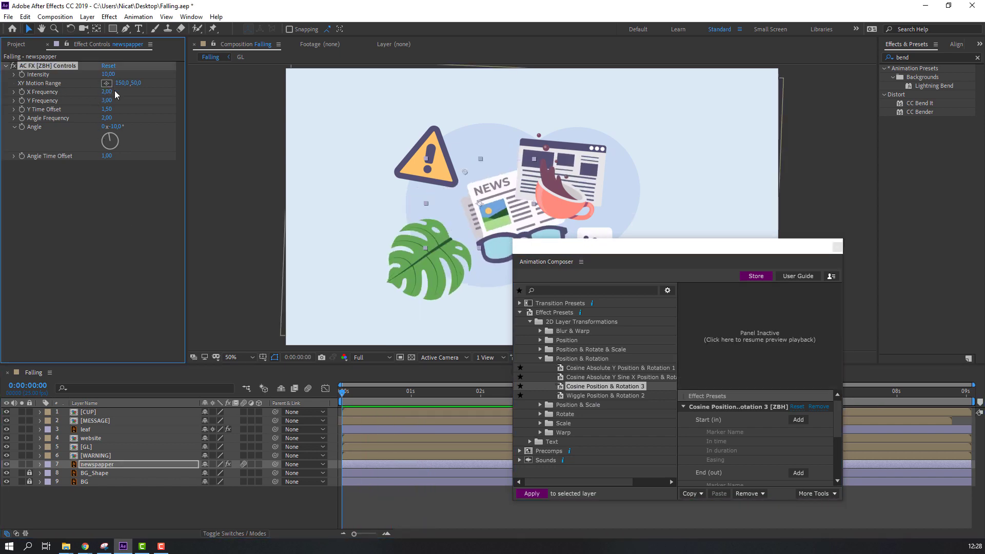
{"action": "key", "text": "space"}
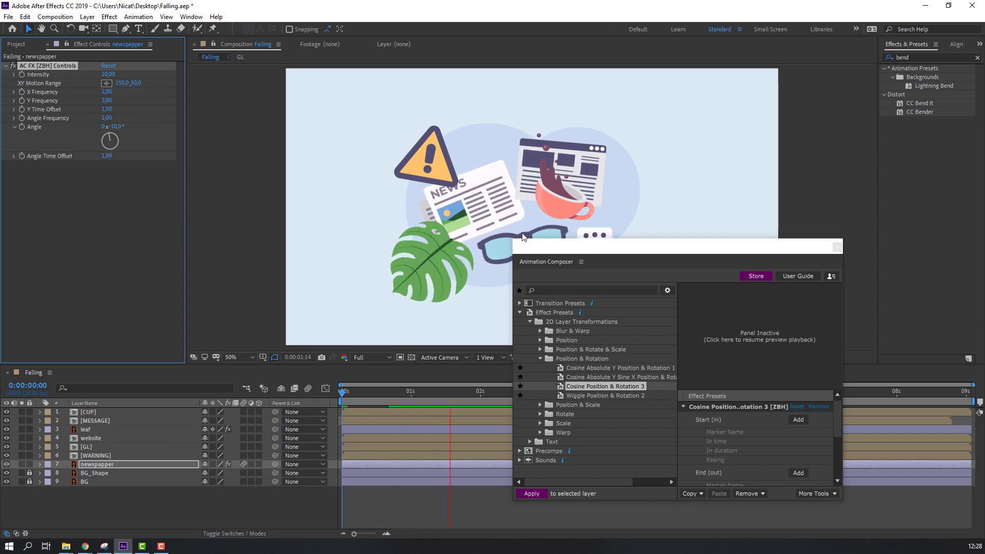
{"action": "mouse_move", "coordinate": [559, 256]}
{"action": "left_mouse_down"}
{"action": "mouse_move", "coordinate": [617, 299]}
{"action": "mouse_move", "coordinate": [591, 316]}
{"action": "mouse_move", "coordinate": [544, 267]}
{"action": "left_mouse_up"}
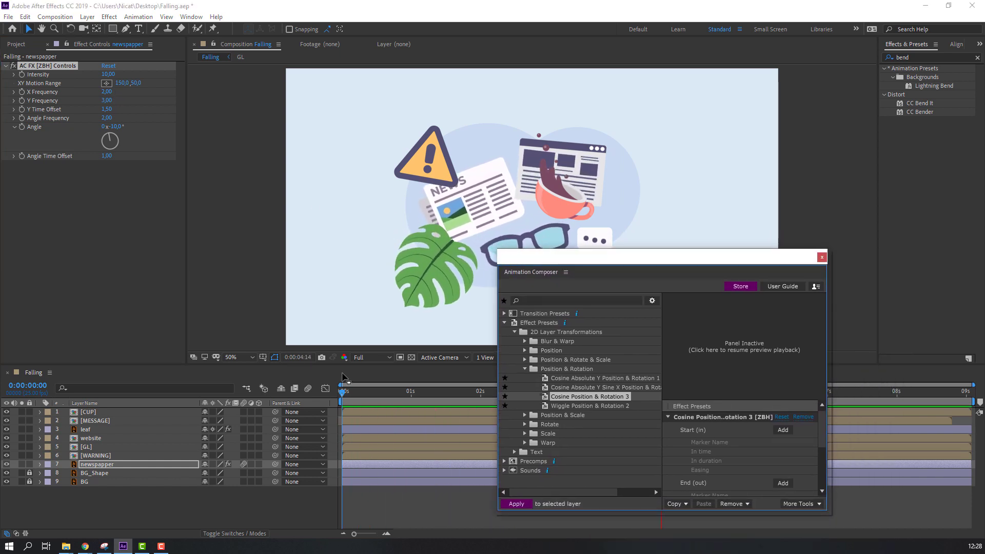
Open the WARNING composition, select the exclamation mark's dot and move the Animation Composer window away from the artwork.
{"action": "double_click", "coordinate": [96, 456]}
{"action": "scroll", "coordinate": [452, 236], "scroll_direction": "up", "scroll_amount": 4}
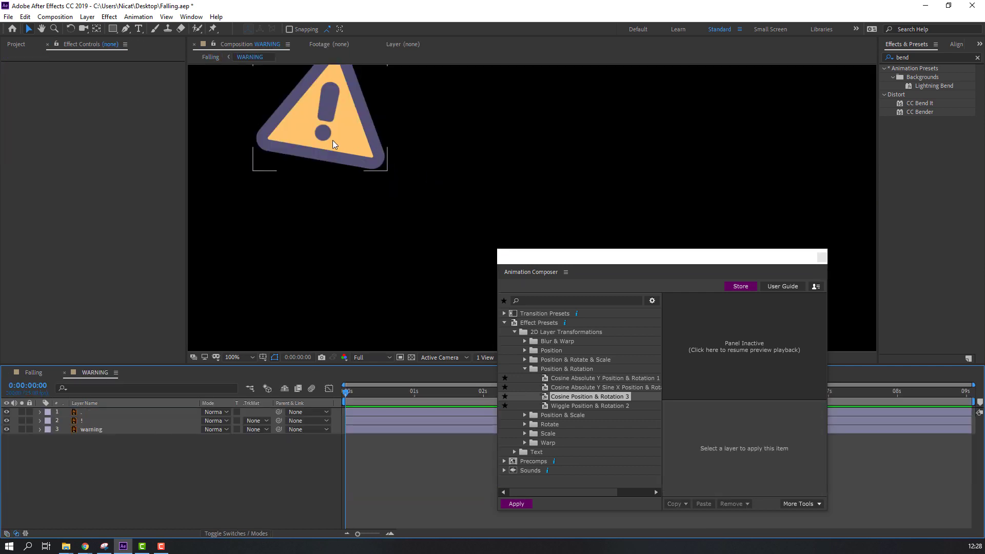
{"action": "left_click", "coordinate": [362, 234]}
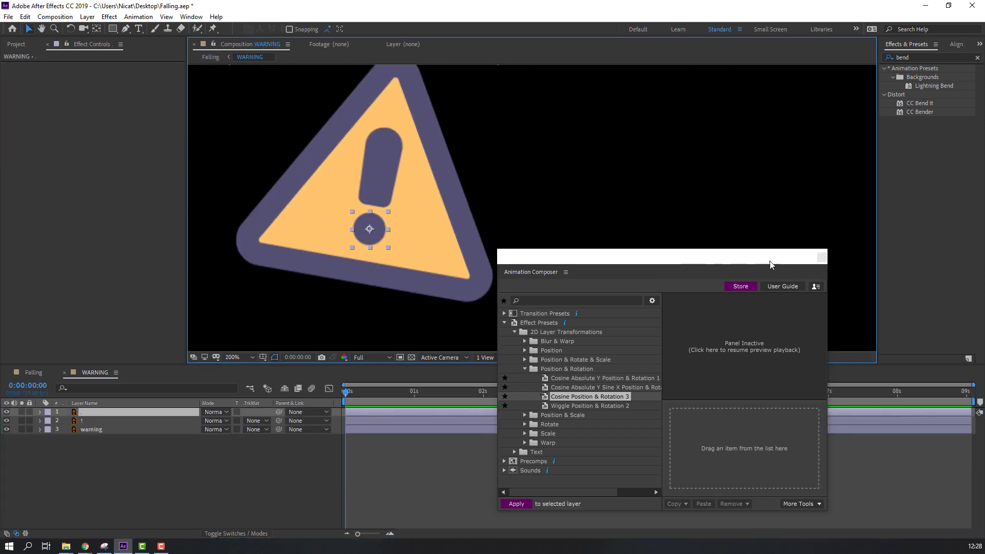
{"action": "left_click_drag", "start_coordinate": [771, 265], "coordinate": [847, 280]}
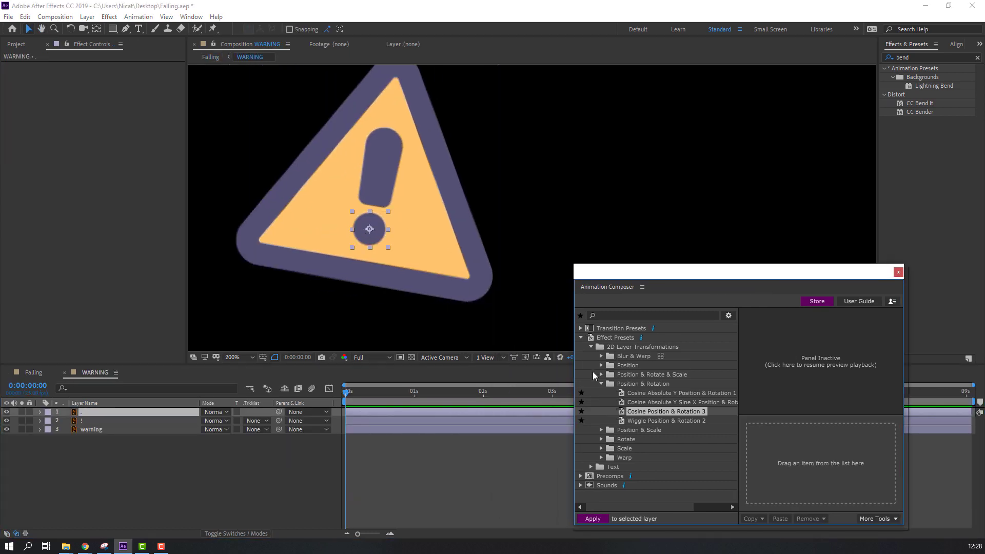
Apply the Cosine Absolute Y Sine X Position & Rotation 1 preset to the exclamation mark's dot and set its Intensity to 10.
{"action": "left_click", "coordinate": [649, 403]}
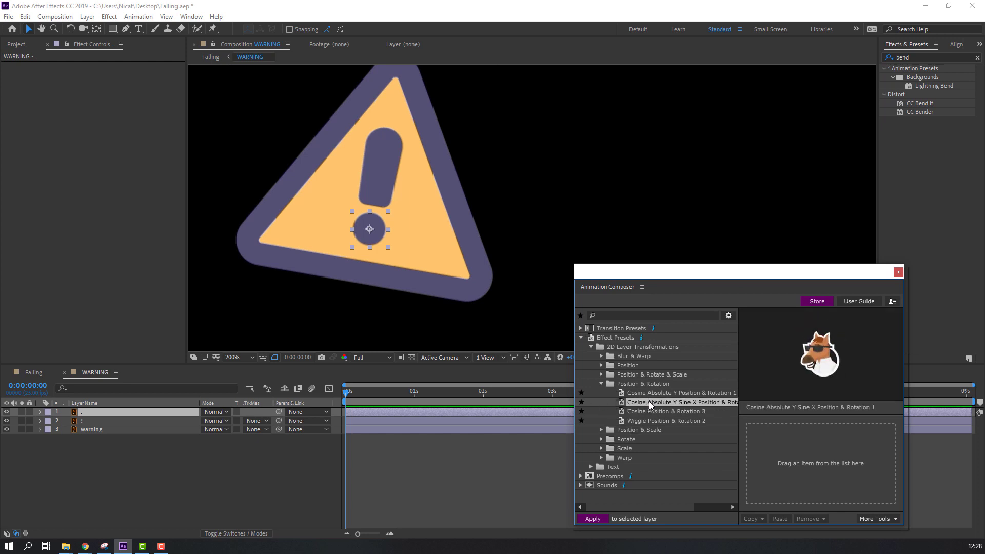
{"action": "double_click", "coordinate": [648, 402]}
{"action": "left_click", "coordinate": [108, 74]}
{"action": "type", "text": "10"}
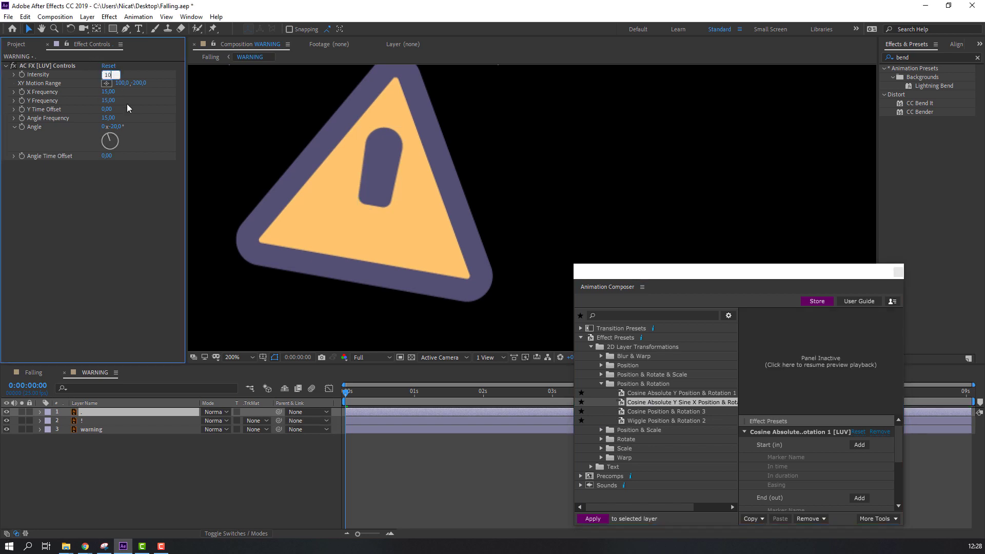
{"action": "key", "text": "Return"}
Nudge the exclamation mark's bar upward, apply Cosine Absolute Y Sine X Position & Rotation 1 to it with Intensity 10, and preview.
{"action": "left_click", "coordinate": [394, 173]}
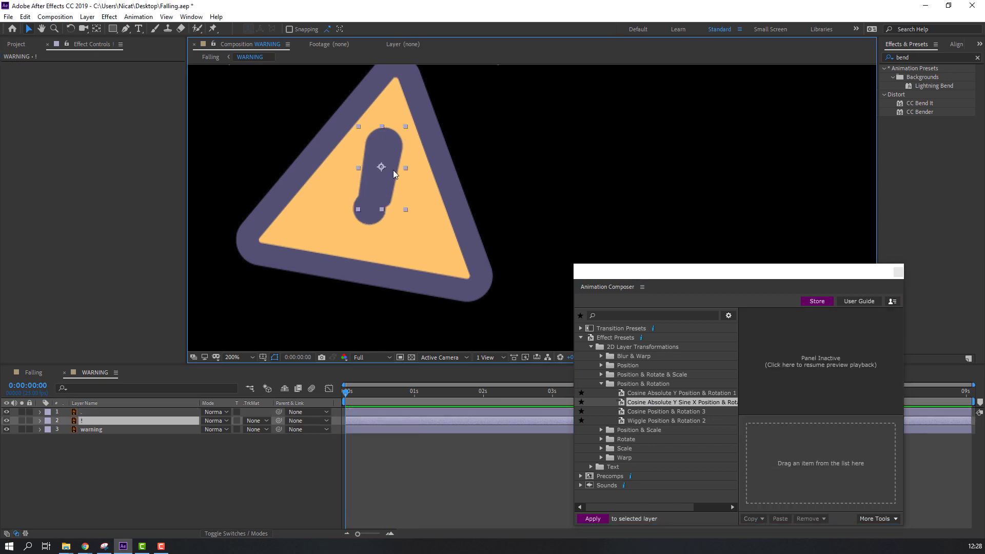
{"action": "left_click_drag", "start_coordinate": [382, 185], "coordinate": [381, 177]}
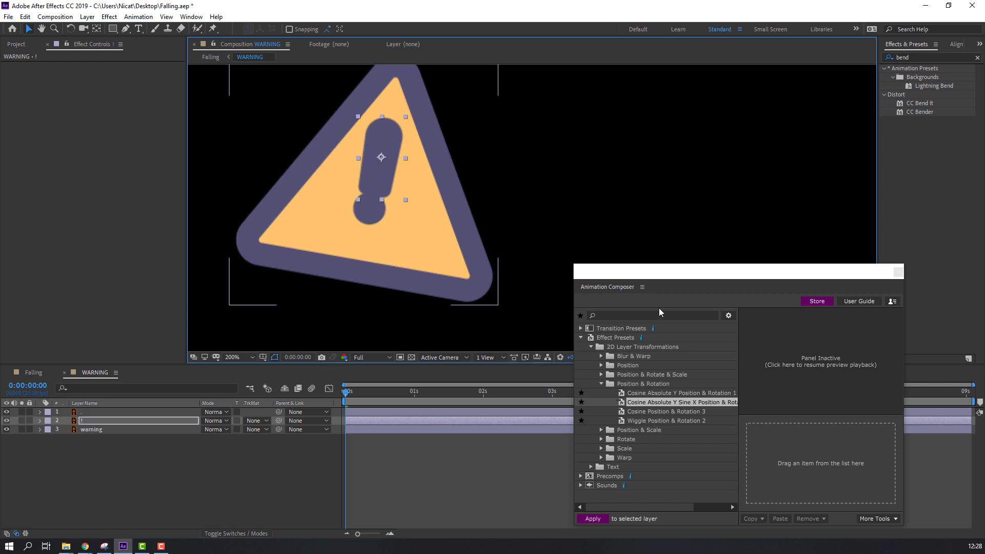
{"action": "double_click", "coordinate": [663, 402]}
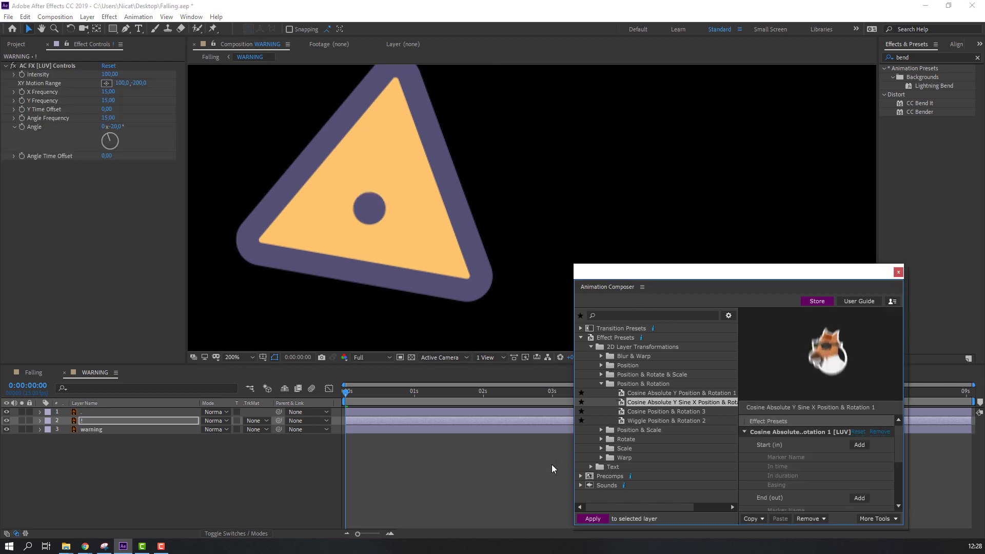
{"action": "left_click", "coordinate": [109, 74]}
{"action": "type", "text": "10"}
{"action": "key", "text": "Return"}
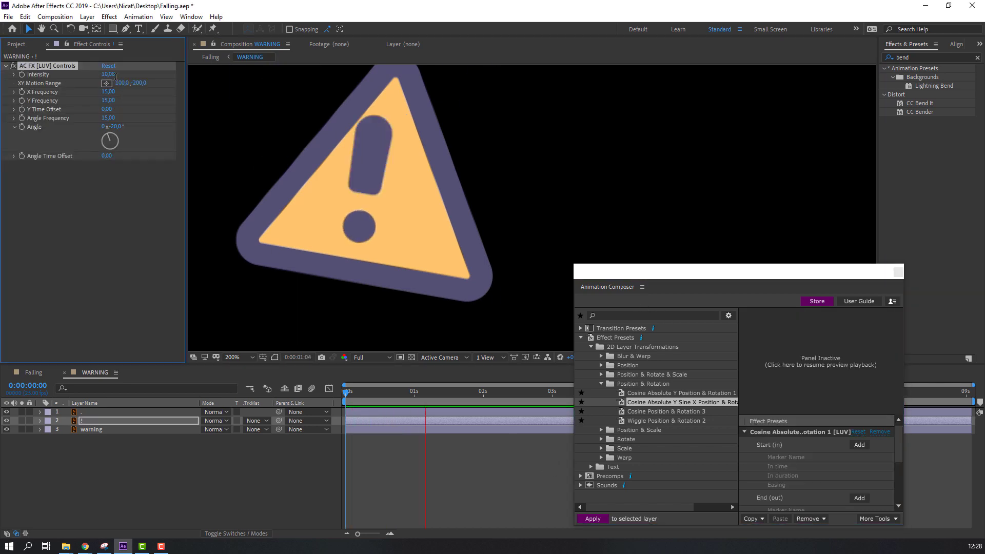
{"action": "key", "text": "space"}
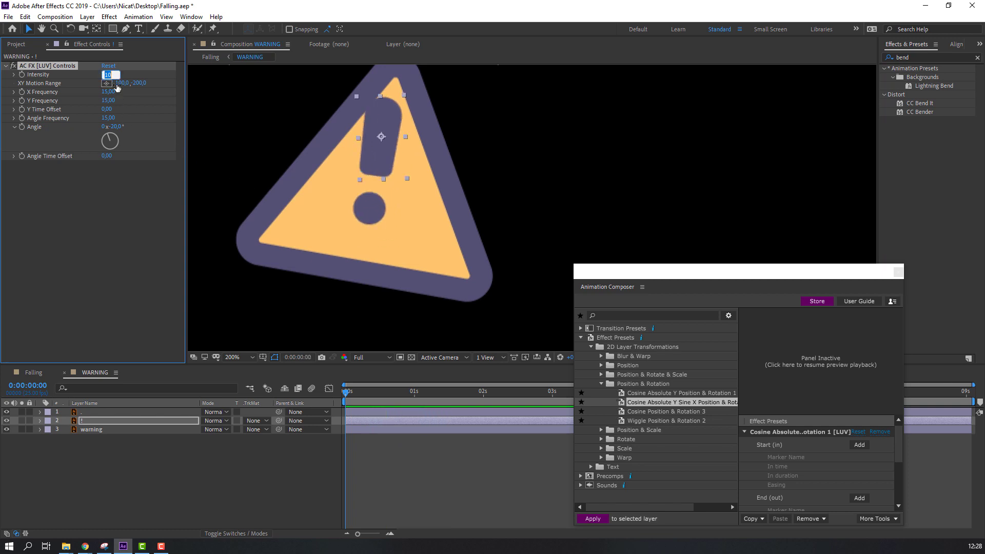
Reduce the Intensity of the exclamation bar's effect to 5 and preview the motion.
{"action": "type", "text": "5"}
{"action": "key", "text": "Return"}
{"action": "key", "text": "space"}
{"action": "key", "text": "comma"}
{"action": "key", "text": "period"}
{"action": "key", "text": "space"}
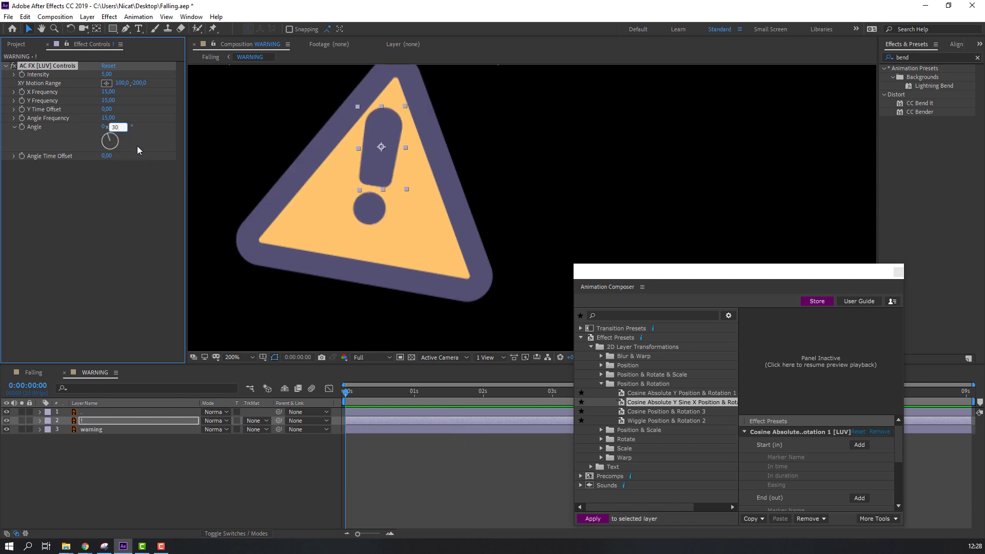
Adjust the bar effect's Angle to 217° and Y Frequency to 20 with previews, and parent both exclamation mark layers to the warning layer.
{"action": "key", "text": "space"}
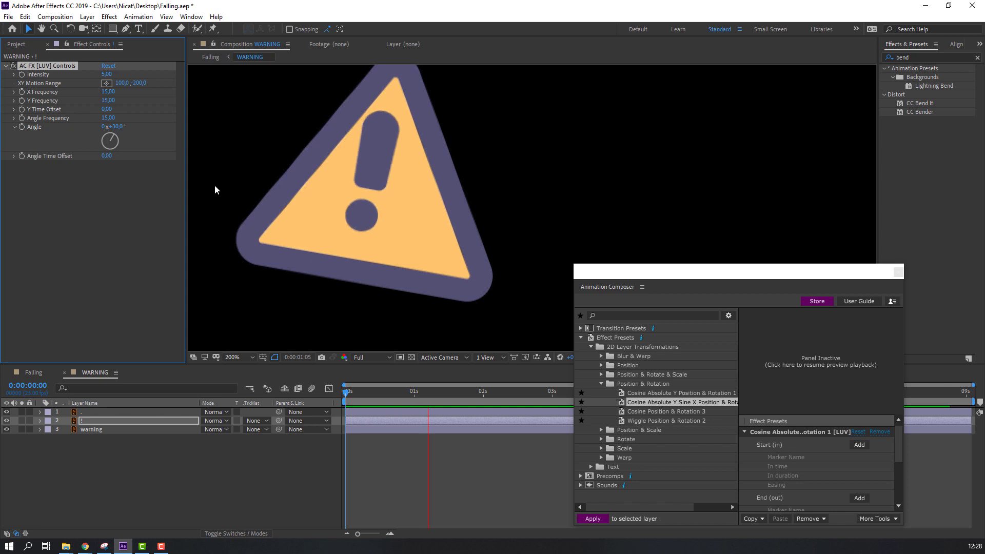
{"action": "key", "text": "space"}
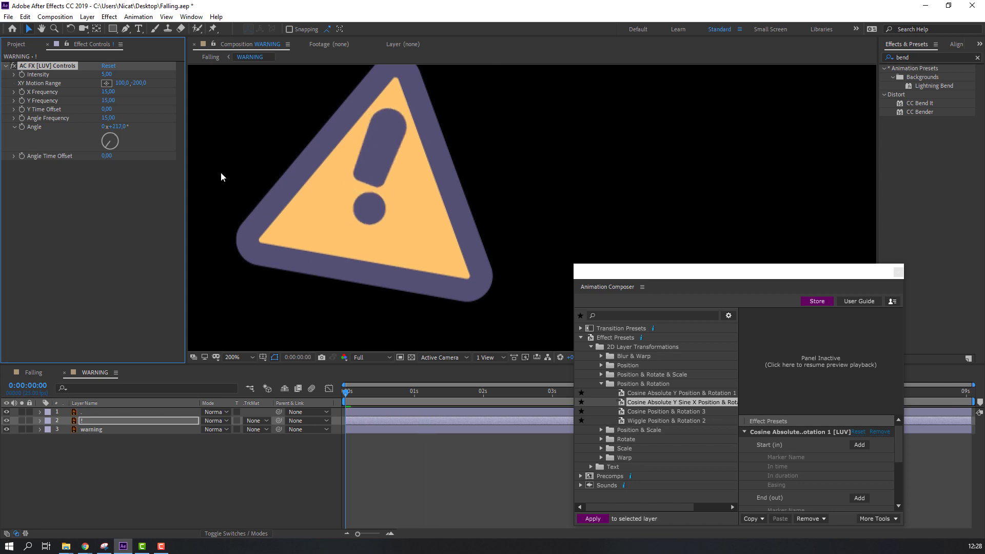
{"action": "key", "text": "space"}
{"action": "key", "text": "comma"}
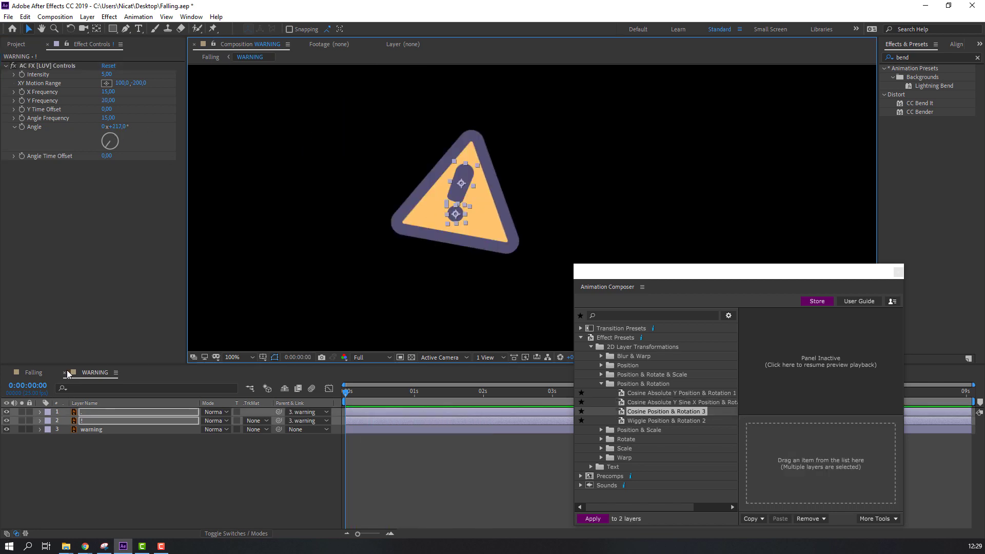
Close the WARNING composition to return to Falling and apply Cosine Position & Rotation 3 to the WARNING layer.
{"action": "left_click", "coordinate": [65, 373]}
{"action": "key", "text": "space"}
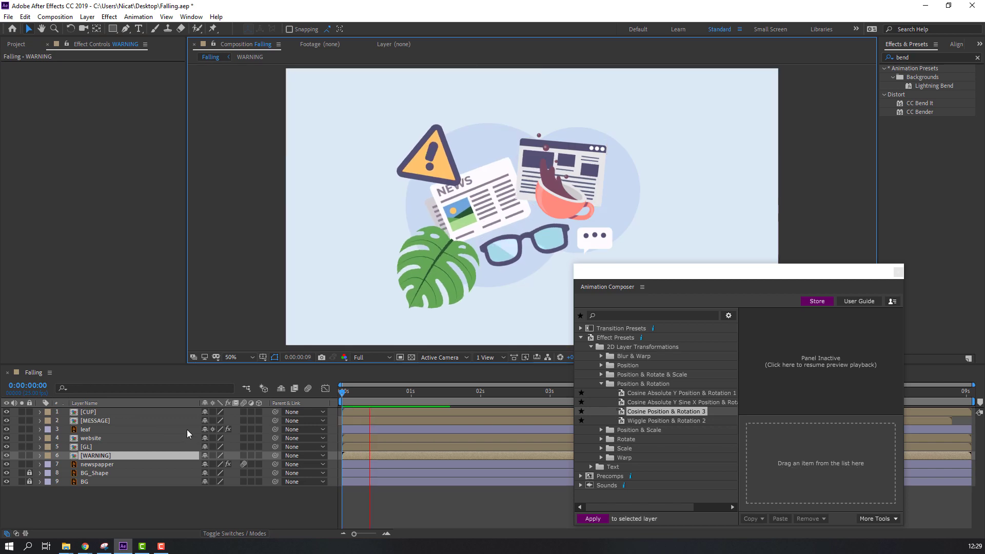
{"action": "left_click", "coordinate": [395, 454]}
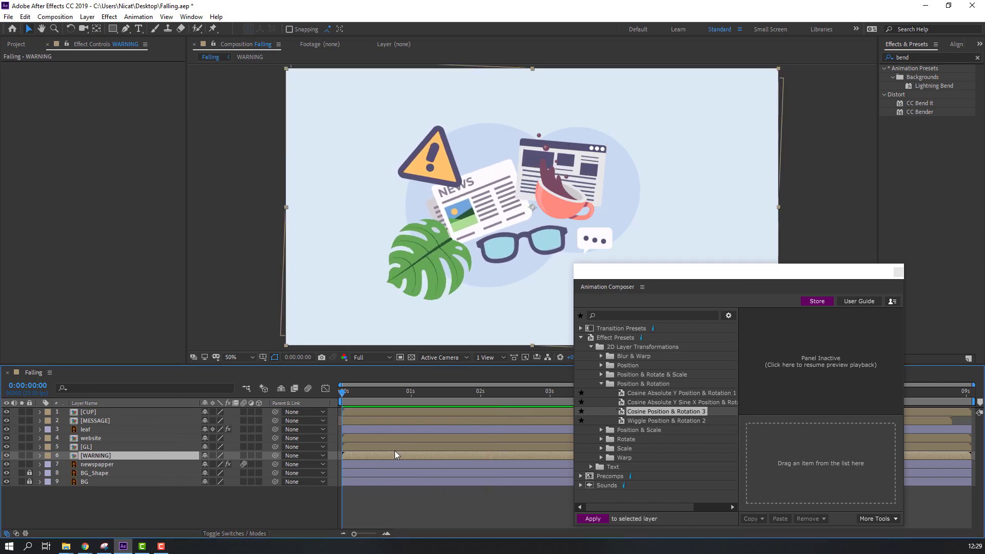
{"action": "double_click", "coordinate": [643, 412]}
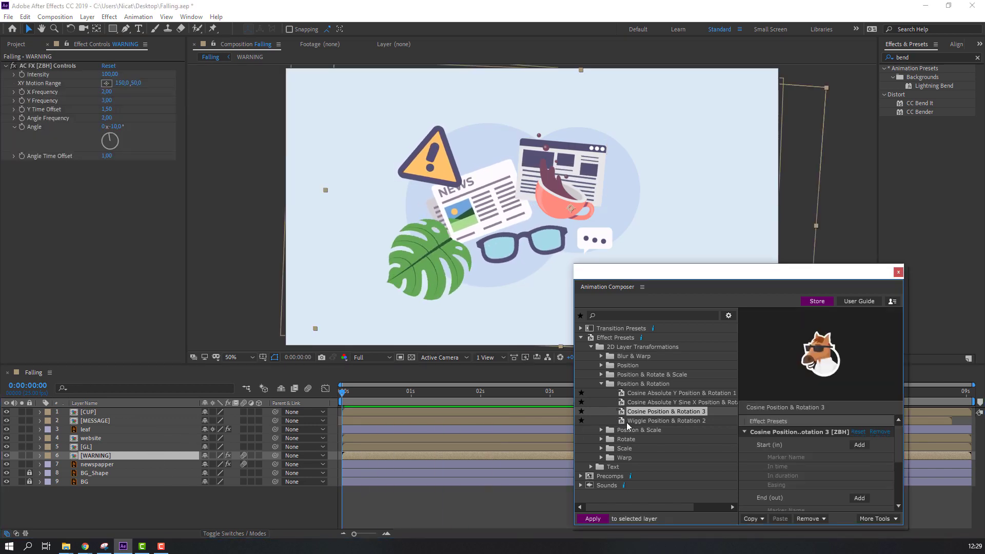
Set the WARNING layer effect's Intensity to 15, preview the motion and close the Animation Composer window.
{"action": "type", "text": "15"}
{"action": "key", "text": "Return"}
{"action": "key", "text": "space"}
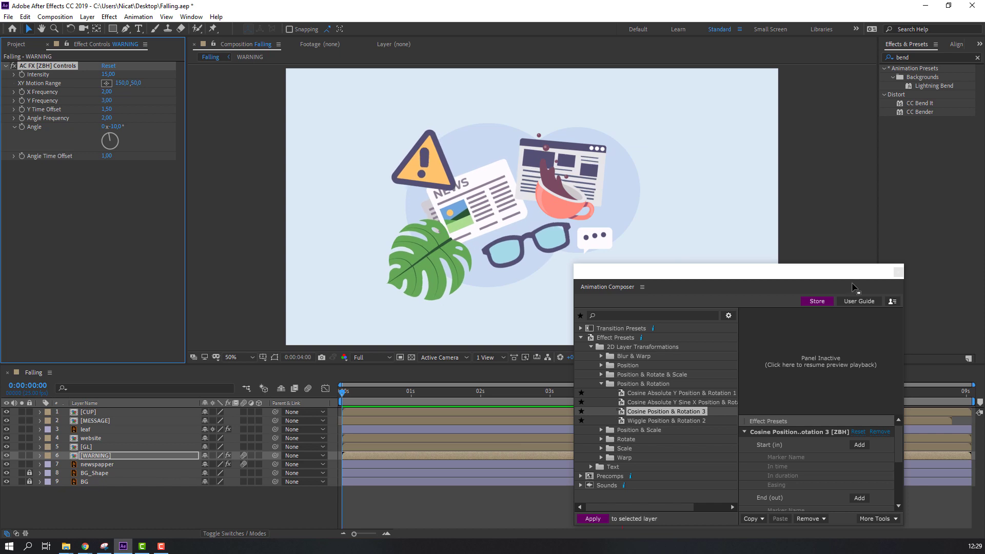
{"action": "left_click", "coordinate": [899, 273]}
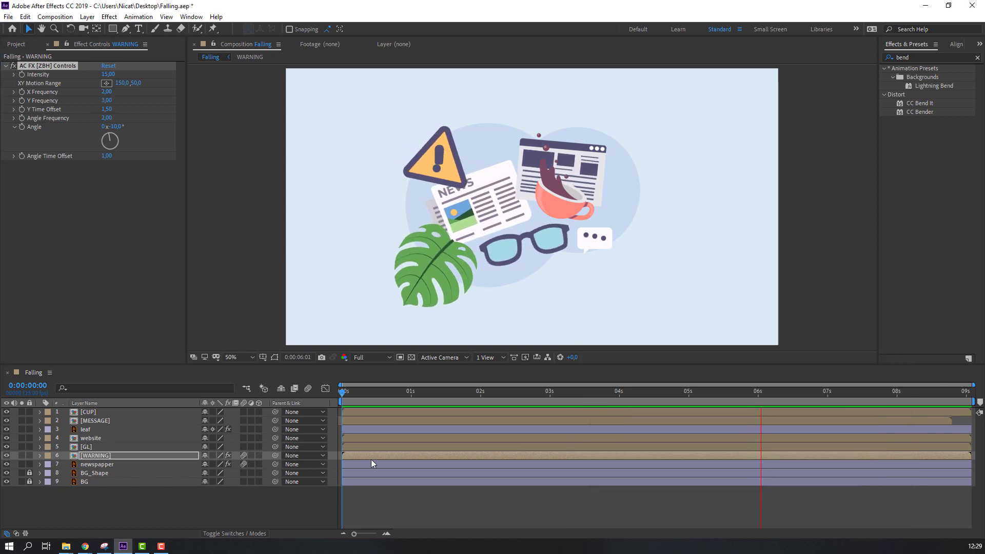
Apply the Wave Warp effect to the unlocked BG_Shape layer, set its Wave Width to 200 and preview the animation.
{"action": "left_click", "coordinate": [97, 474]}
{"action": "left_click_drag", "start_coordinate": [913, 58], "coordinate": [94, 475]}
{"action": "type", "text": "wave"}
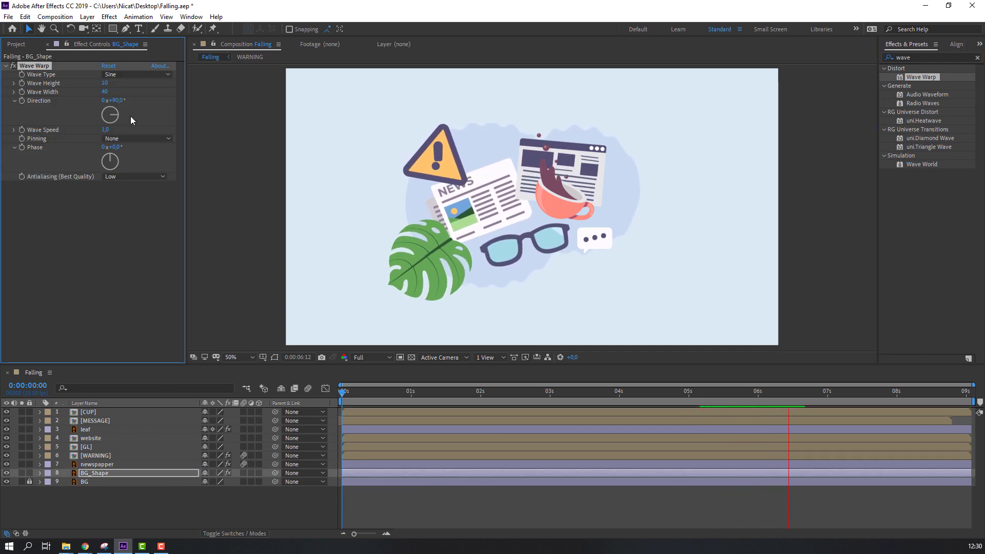
{"action": "left_click", "coordinate": [106, 92]}
{"action": "type", "text": "200"}
{"action": "key", "text": "Return"}
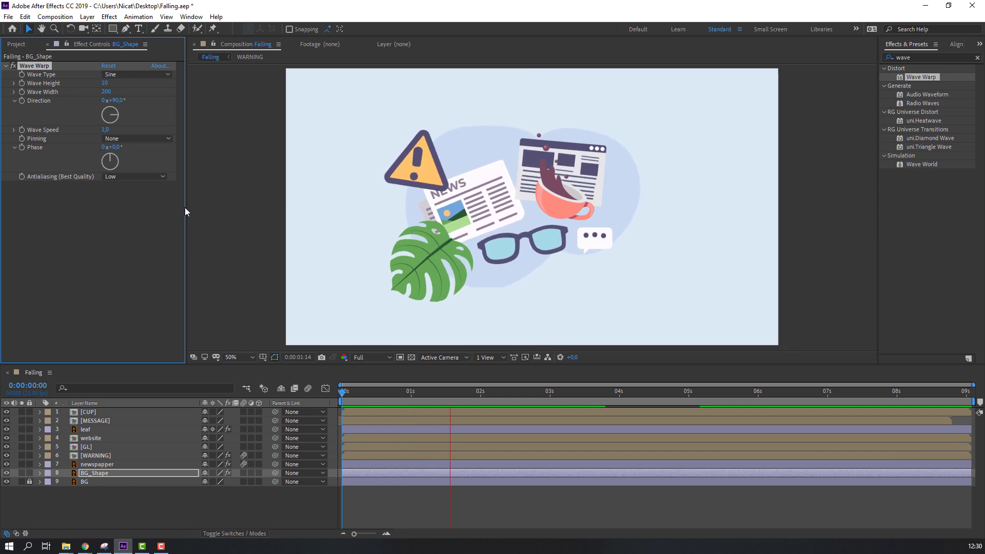
{"action": "key", "text": "space"}
In the CUP composition, create shapes from the liquid vector layer and delete the original liquid layer.
{"action": "double_click", "coordinate": [88, 412]}
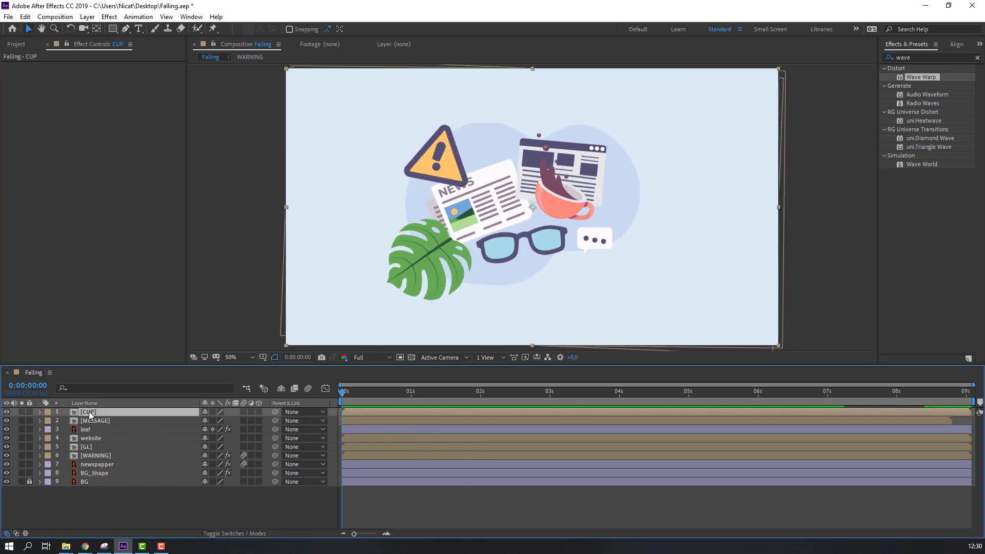
{"action": "left_click", "coordinate": [89, 413]}
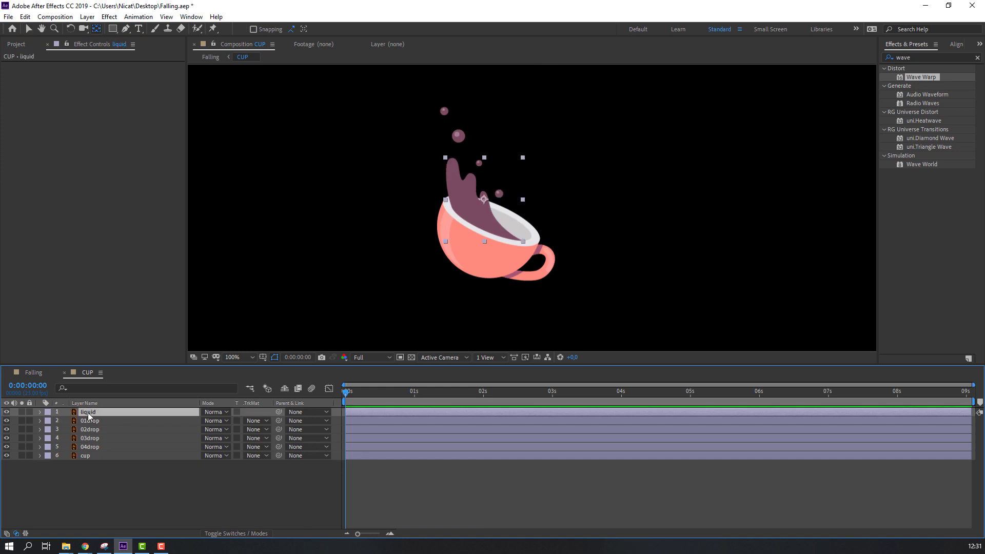
{"action": "right_click", "coordinate": [89, 413]}
{"action": "mouse_move", "coordinate": [147, 346]}
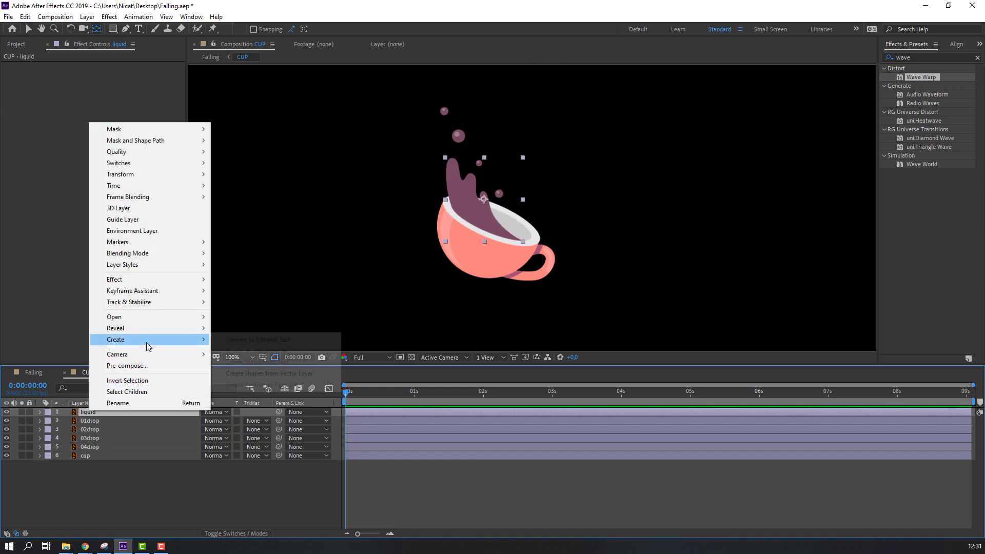
{"action": "left_click", "coordinate": [283, 374]}
{"action": "left_click", "coordinate": [90, 422]}
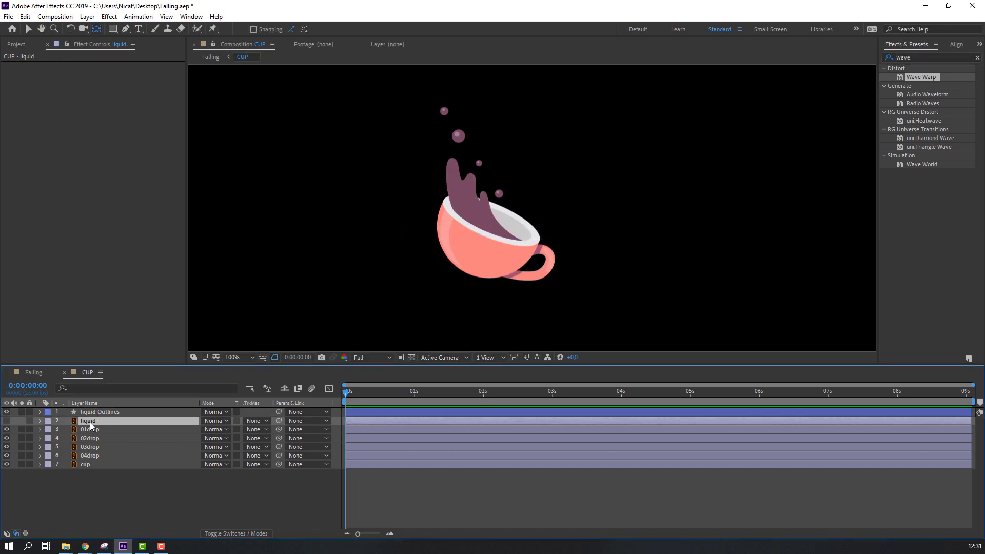
{"action": "key", "text": "Delete"}
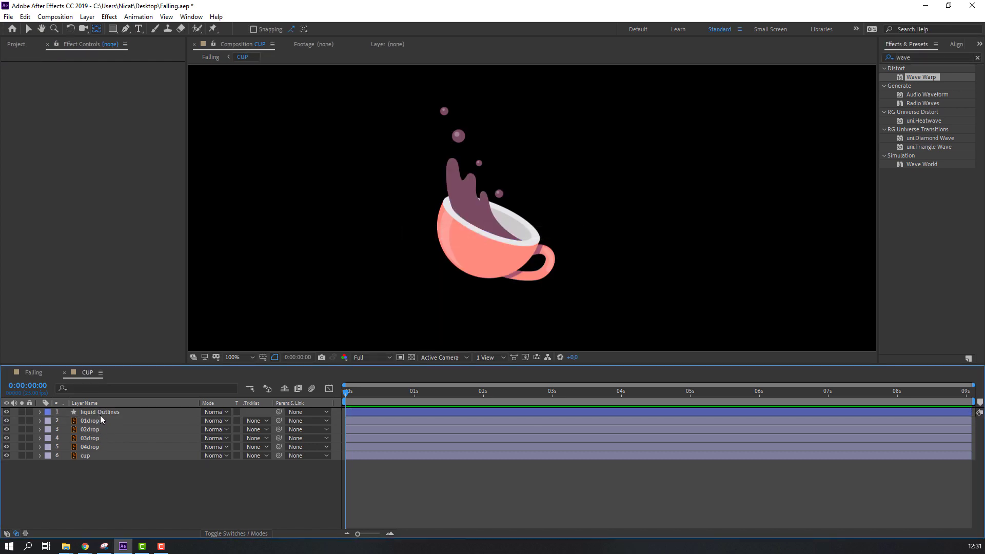
Add a keyframe to Path 1 of the liquid Outlines layer and move it to about 2 seconds.
{"action": "left_click", "coordinate": [104, 414]}
{"action": "left_click", "coordinate": [40, 412]}
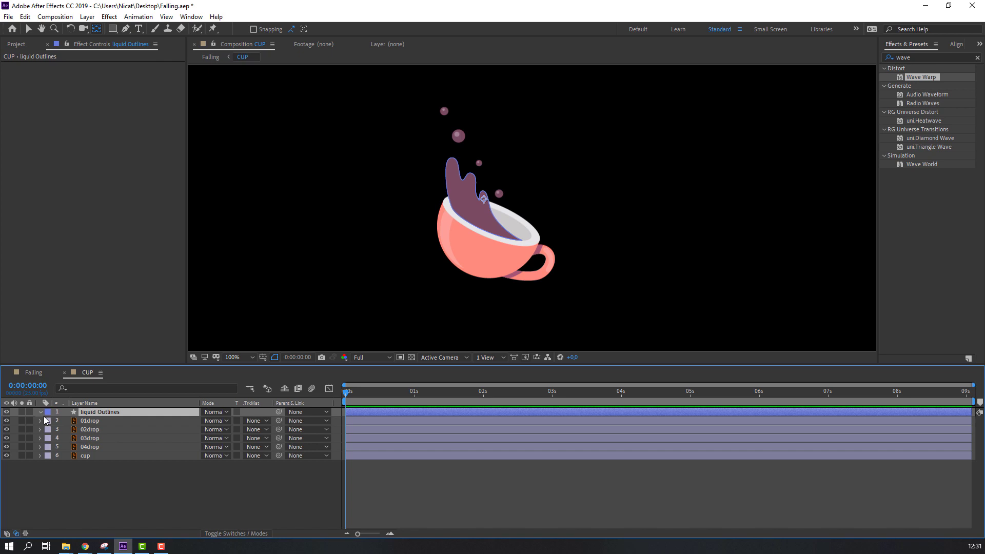
{"action": "left_click", "coordinate": [48, 422]}
{"action": "left_click", "coordinate": [56, 430]}
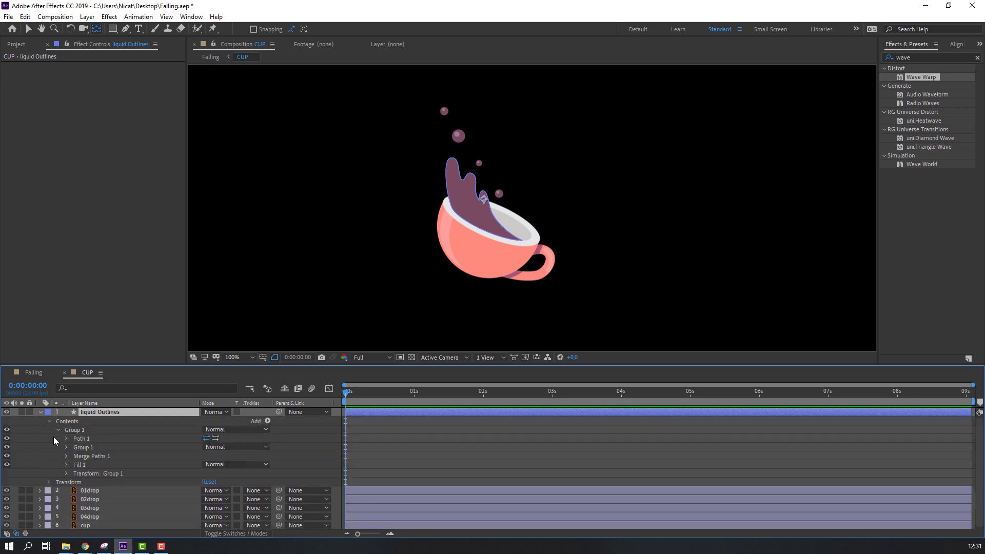
{"action": "left_click", "coordinate": [105, 441]}
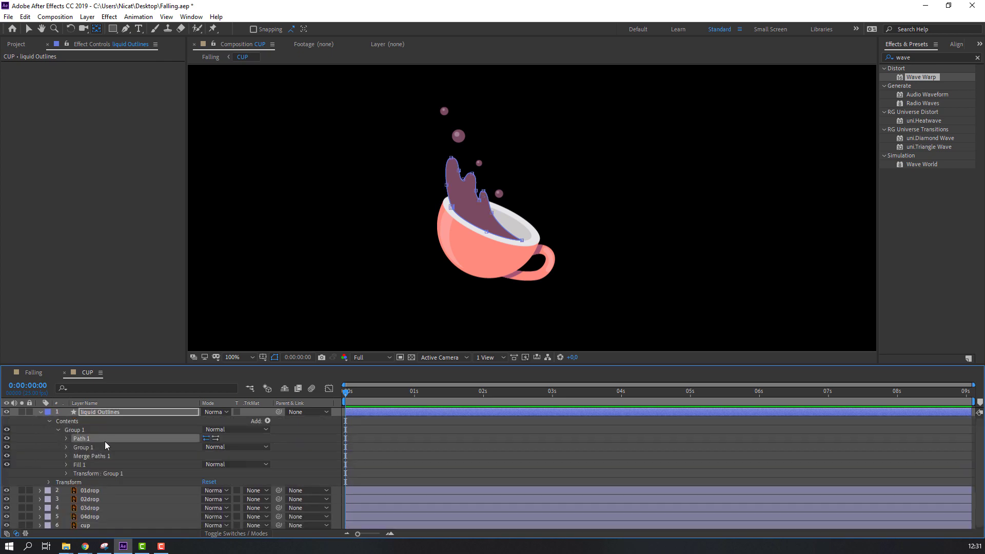
{"action": "left_click", "coordinate": [66, 439]}
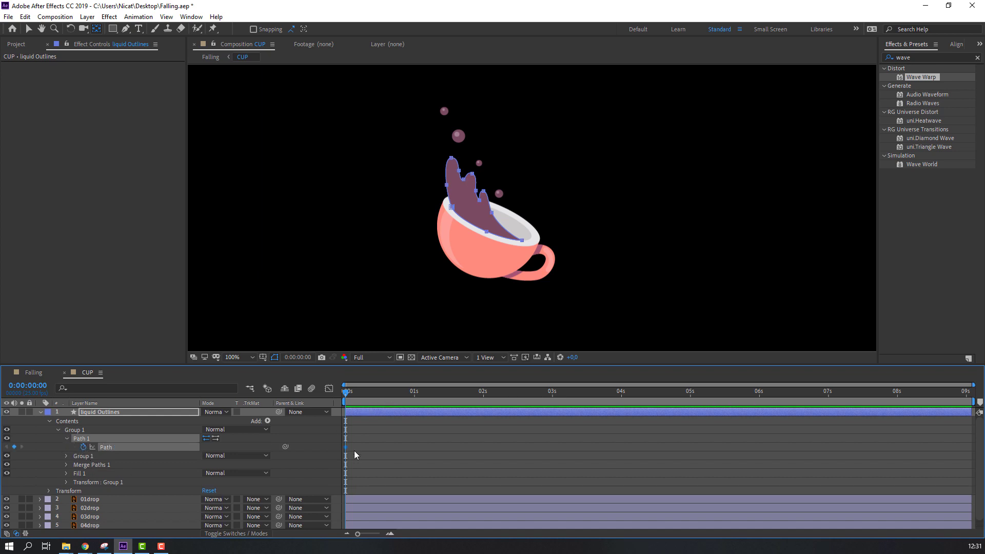
{"action": "left_click_drag", "start_coordinate": [345, 448], "coordinate": [478, 447]}
Reshape the liquid's path at 0 seconds with the Pen tool, lowering its splash peaks so the liquid sits inside the cup.
{"action": "key", "text": "period"}
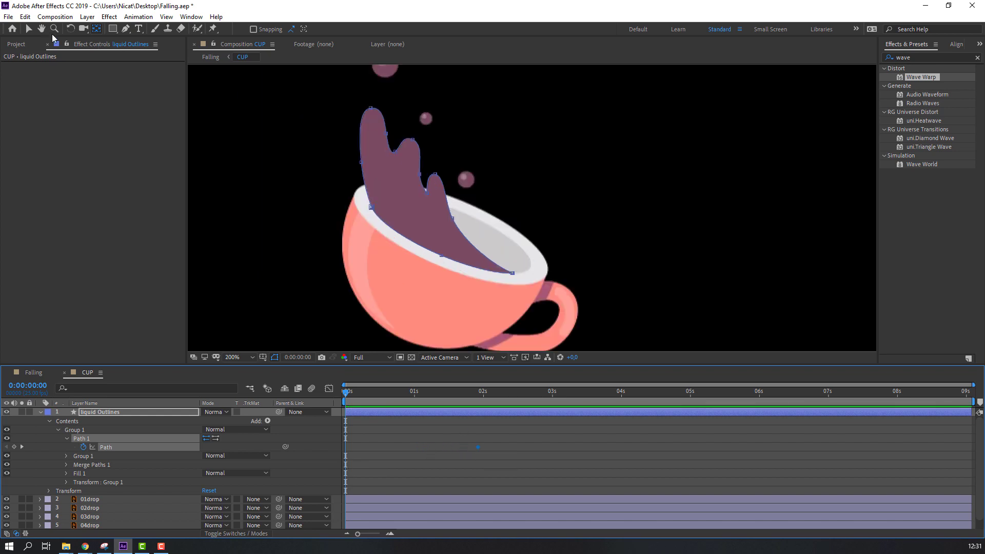
{"action": "left_click", "coordinate": [129, 30]}
{"action": "left_click_drag", "start_coordinate": [362, 162], "coordinate": [373, 182]}
{"action": "left_click_drag", "start_coordinate": [370, 109], "coordinate": [390, 184]}
{"action": "left_click_drag", "start_coordinate": [395, 152], "coordinate": [407, 183]}
{"action": "left_click_drag", "start_coordinate": [412, 139], "coordinate": [382, 179]}
{"action": "left_click_drag", "start_coordinate": [452, 218], "coordinate": [470, 238]}
{"action": "left_click_drag", "start_coordinate": [436, 174], "coordinate": [452, 226]}
{"action": "left_click_drag", "start_coordinate": [427, 193], "coordinate": [424, 217]}
{"action": "left_click_drag", "start_coordinate": [416, 173], "coordinate": [413, 209]}
{"action": "left_click_drag", "start_coordinate": [407, 183], "coordinate": [421, 210]}
Scrub through the timeline and preview the liquid's path animation in the CUP composition.
{"action": "left_click", "coordinate": [390, 430]}
{"action": "left_click_drag", "start_coordinate": [360, 397], "coordinate": [461, 391]}
{"action": "left_click_drag", "start_coordinate": [280, 396], "coordinate": [288, 392]}
{"action": "scroll", "coordinate": [329, 329], "scroll_direction": "down", "scroll_amount": 3}
{"action": "key", "text": "space"}
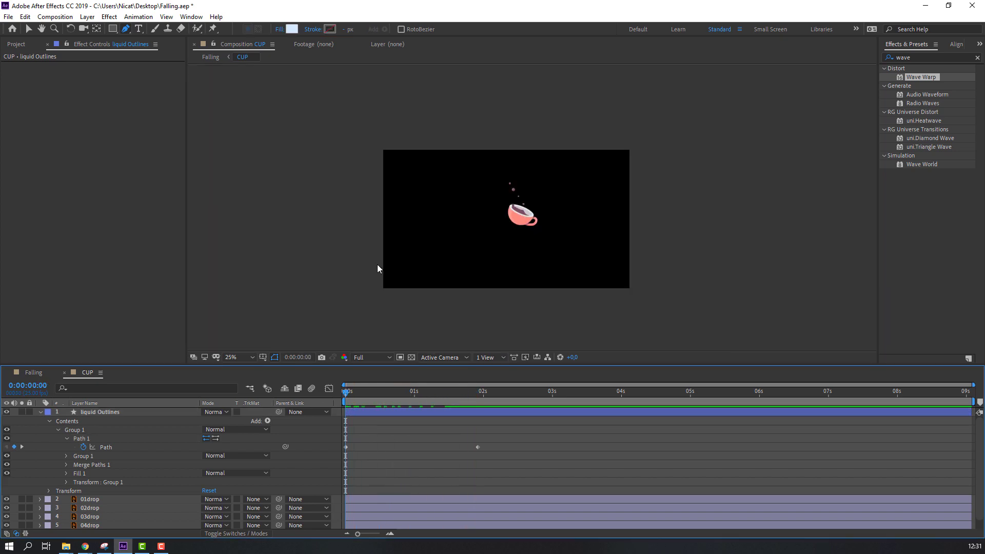
{"action": "scroll", "coordinate": [462, 277], "scroll_direction": "up", "scroll_amount": 2}
{"action": "key", "text": "space"}
Refine the liquid path's edge points at 0 seconds so the shape stays within the cup, and preview the result.
{"action": "scroll", "coordinate": [410, 308], "scroll_direction": "up", "scroll_amount": 1}
{"action": "left_click", "coordinate": [370, 182], "text": "ctrl"}
{"action": "left_click_drag", "start_coordinate": [371, 184], "coordinate": [389, 186]}
{"action": "left_click_drag", "start_coordinate": [468, 236], "coordinate": [466, 247]}
{"action": "left_click", "coordinate": [410, 433]}
{"action": "key", "text": "space"}
{"action": "scroll", "coordinate": [371, 293], "scroll_direction": "down", "scroll_amount": 1}
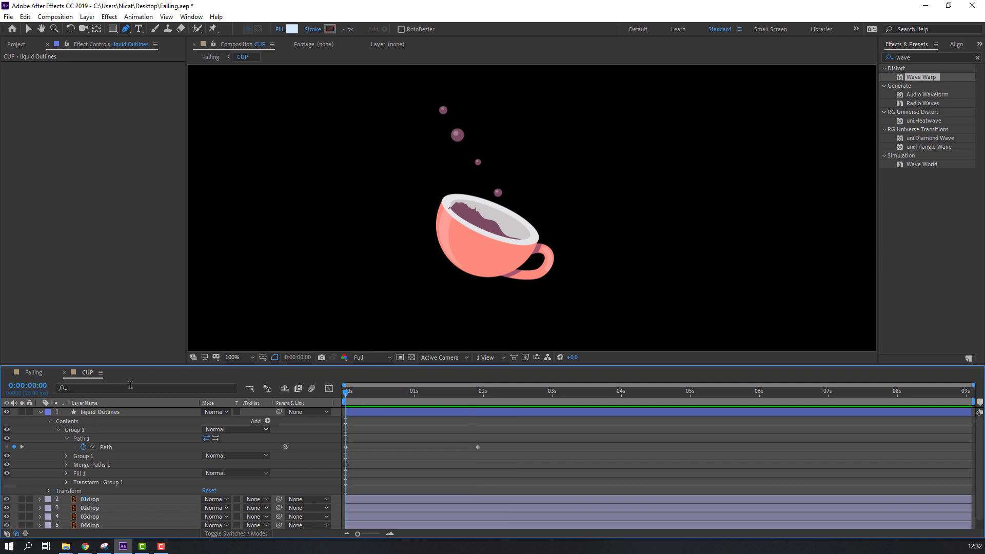
Return to the Falling composition, preview it and add a Rotation keyframe to the CUP layer at 0 seconds.
{"action": "left_click", "coordinate": [36, 373]}
{"action": "key", "text": "space"}
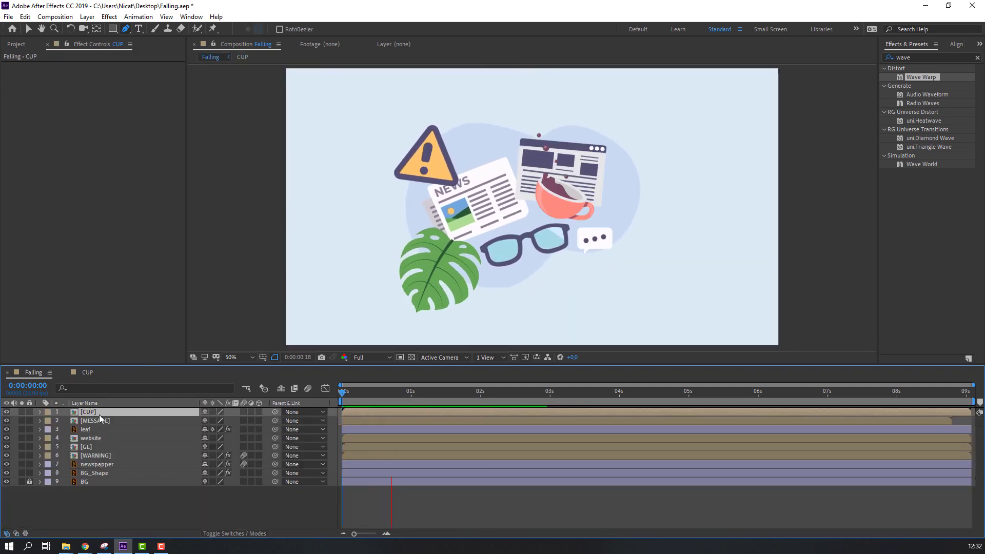
{"action": "key", "text": "space"}
{"action": "key", "text": "r"}
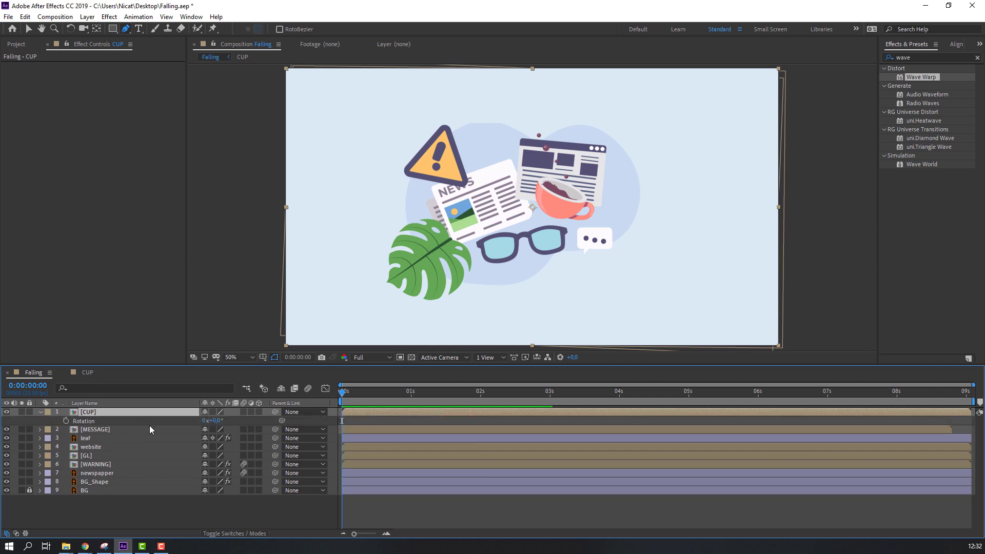
{"action": "left_click", "coordinate": [66, 421]}
Set the CUP layer's Rotation to 8° at 2 seconds and preview the cup's tilt.
{"action": "left_click_drag", "start_coordinate": [353, 392], "coordinate": [482, 396]}
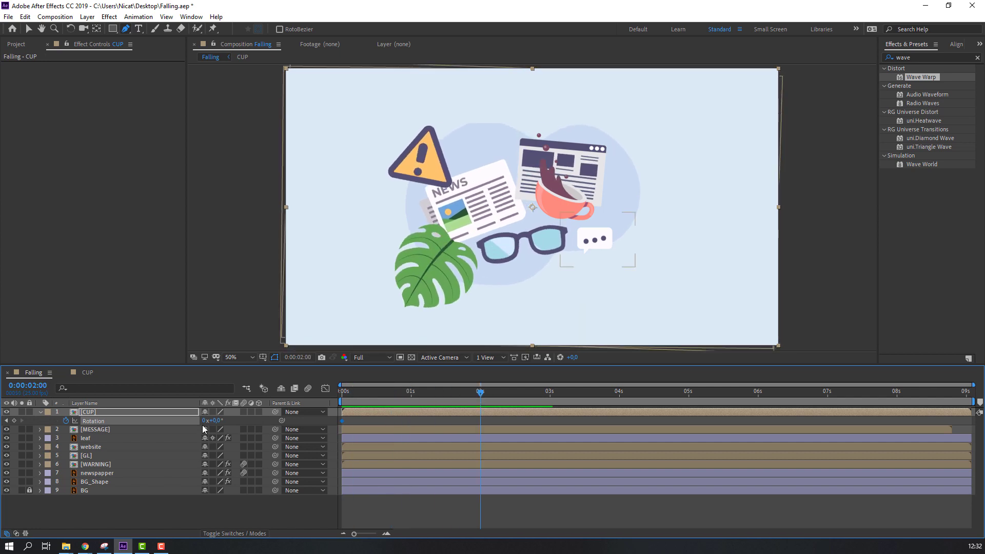
{"action": "key", "text": "Return"}
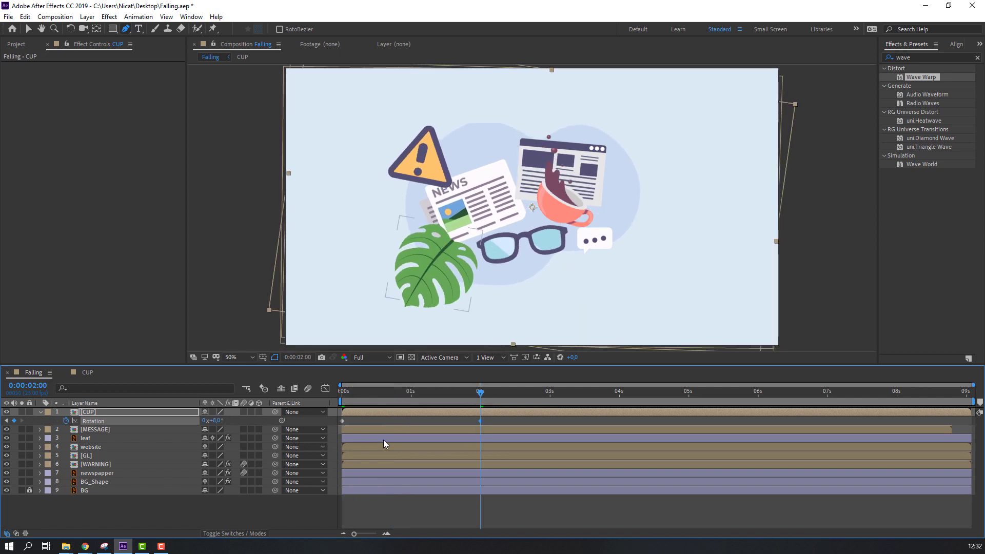
{"action": "mouse_move", "coordinate": [378, 395]}
{"action": "left_mouse_down"}
{"action": "mouse_move", "coordinate": [337, 392]}
{"action": "mouse_move", "coordinate": [381, 393]}
{"action": "left_mouse_up"}
{"action": "key", "text": "space"}
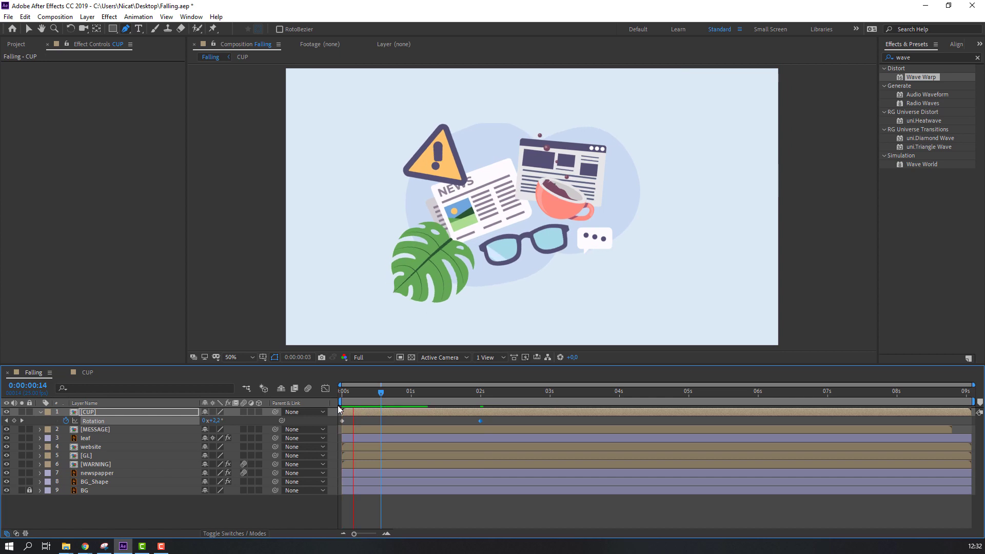
Set the CUP layer's Rotation to -8° at 4 seconds, preview the tilt and return to the start of the timeline.
{"action": "left_click_drag", "start_coordinate": [483, 396], "coordinate": [620, 402]}
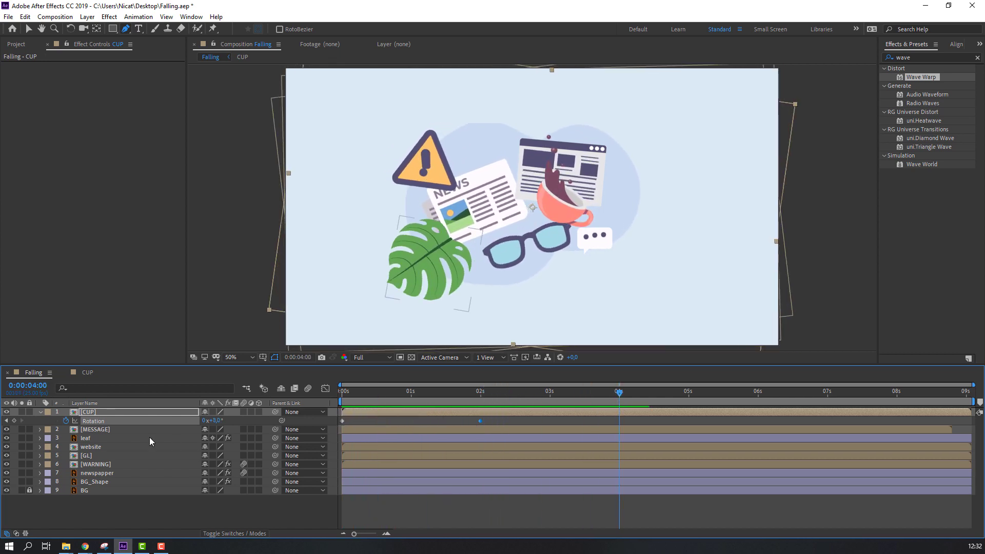
{"action": "type", "text": "-8"}
{"action": "key", "text": "Return"}
{"action": "key", "text": "space"}
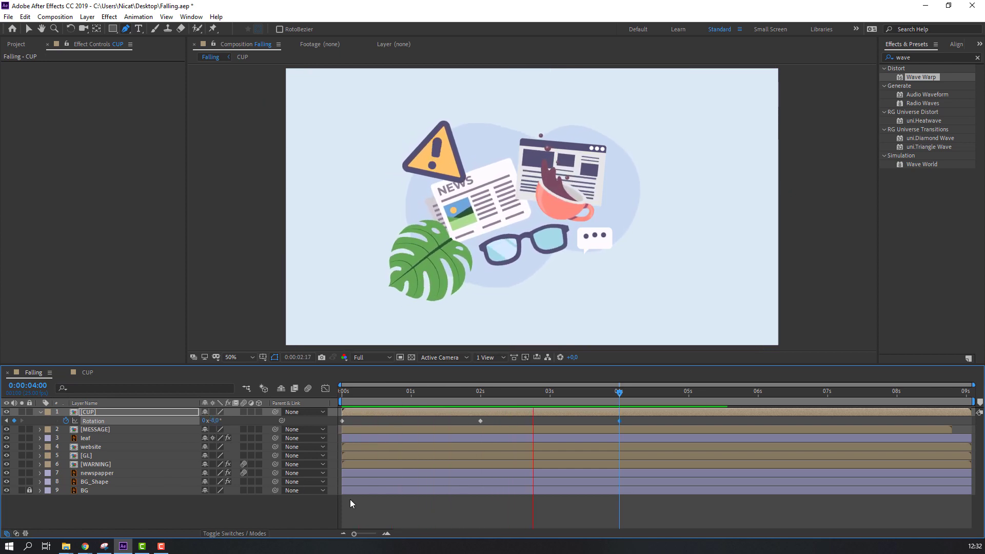
{"action": "left_click_drag", "start_coordinate": [360, 393], "coordinate": [193, 392]}
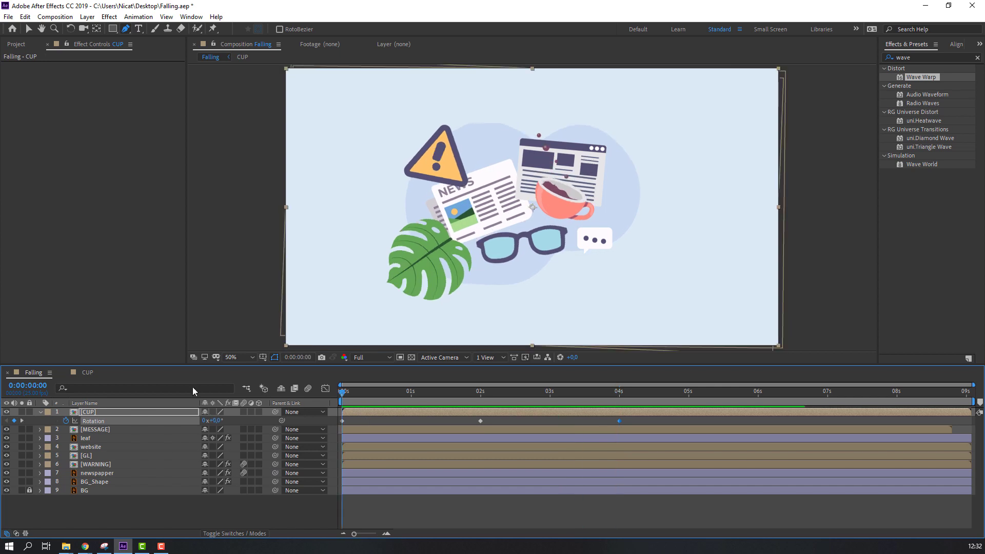
In the CUP composition, copy the liquid's first Path keyframe to about 4 seconds.
{"action": "left_click", "coordinate": [86, 370]}
{"action": "left_click_drag", "start_coordinate": [454, 397], "coordinate": [617, 414]}
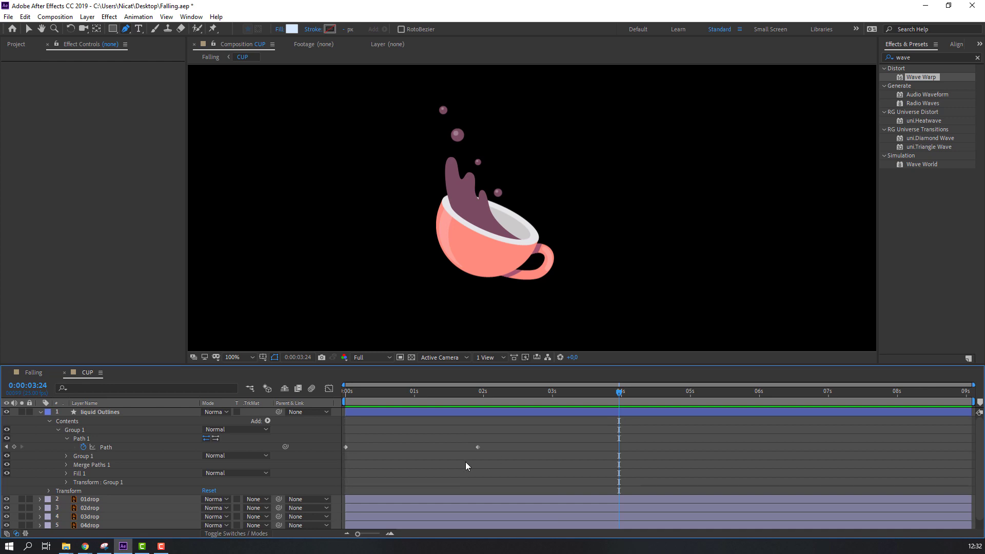
{"action": "left_click_drag", "start_coordinate": [343, 449], "coordinate": [343, 450]}
{"action": "key", "text": "ctrl+c"}
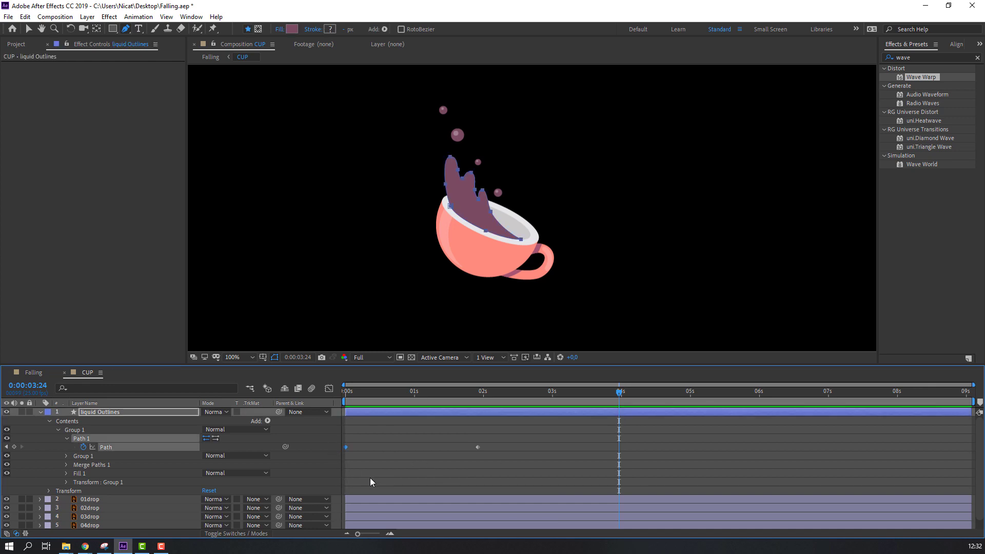
{"action": "key", "text": "ctrl+v"}
Repeat the liquid splash by copying the 2-second Path keyframe to 6 seconds and the 4-second one to 8 seconds.
{"action": "left_click", "coordinate": [756, 451]}
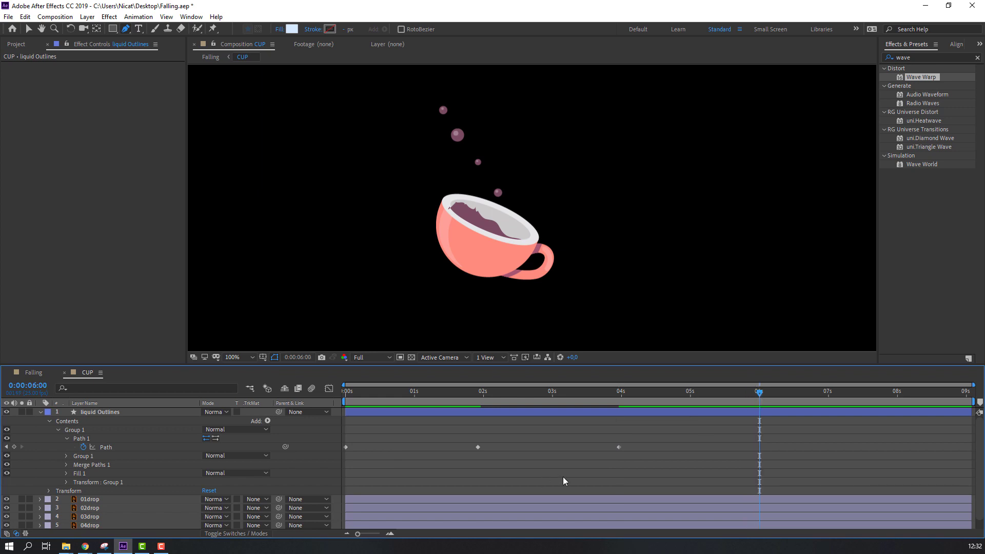
{"action": "key", "text": "ctrl+v"}
{"action": "left_click", "coordinate": [854, 400]}
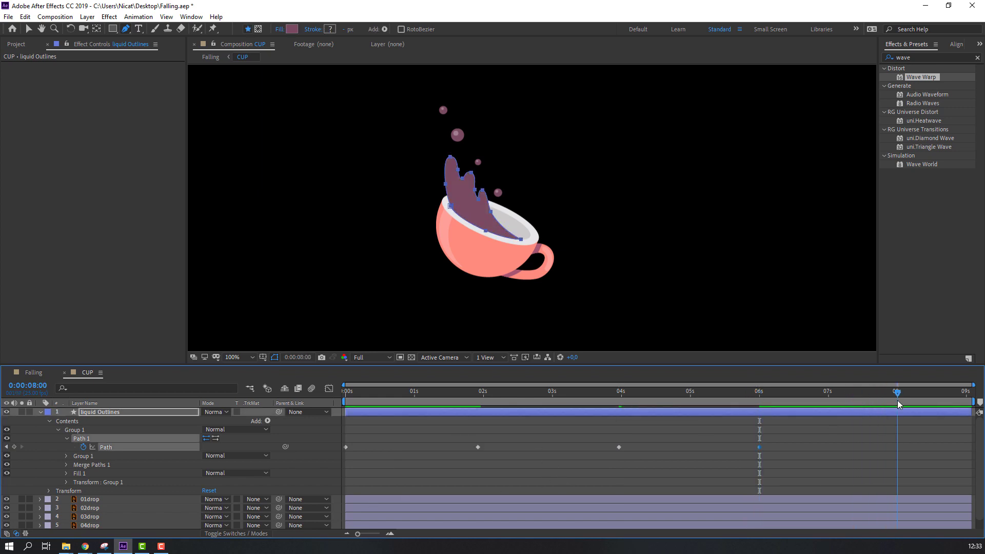
{"action": "left_click", "coordinate": [675, 456]}
{"action": "key", "text": "ctrl+v"}
In the Falling composition, copy the CUP layer's 2-second Rotation keyframe to 6 seconds and its 4-second keyframe to about 8 seconds.
{"action": "left_click", "coordinate": [48, 373]}
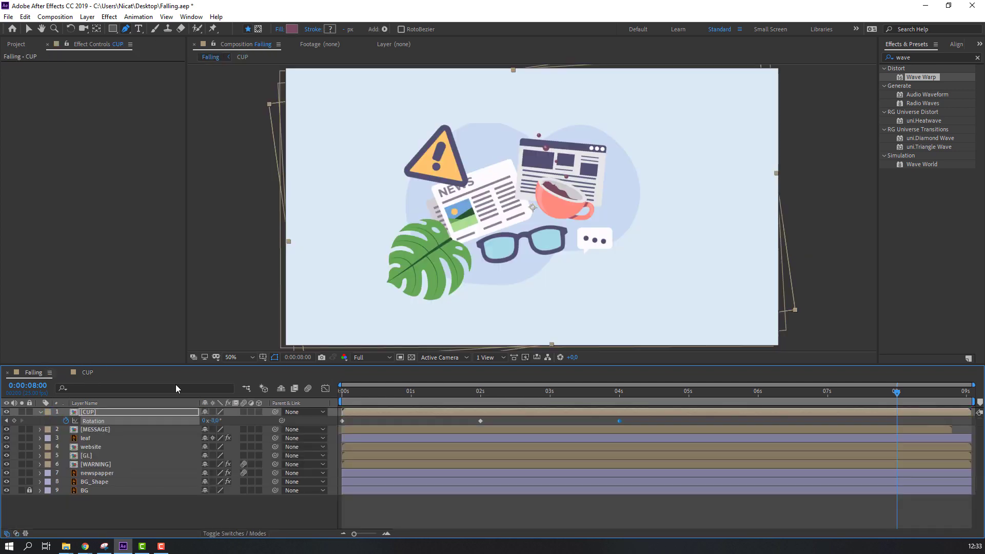
{"action": "left_click_drag", "start_coordinate": [684, 397], "coordinate": [894, 398]}
{"action": "left_click", "coordinate": [480, 421]}
{"action": "key", "text": "ctrl+c"}
{"action": "key", "text": "ctrl+v"}
{"action": "left_click", "coordinate": [619, 421]}
{"action": "key", "text": "ctrl+c"}
{"action": "key", "text": "ctrl+v"}
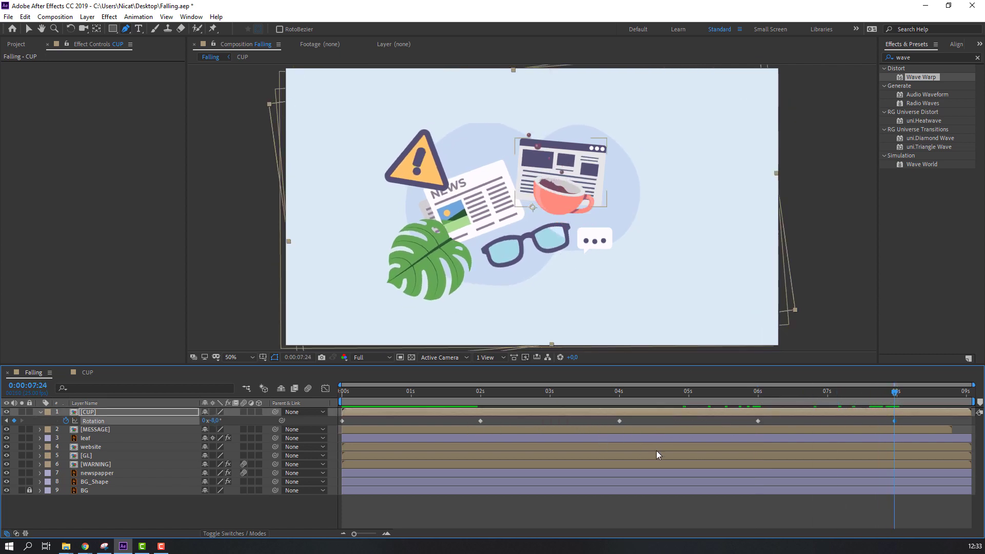
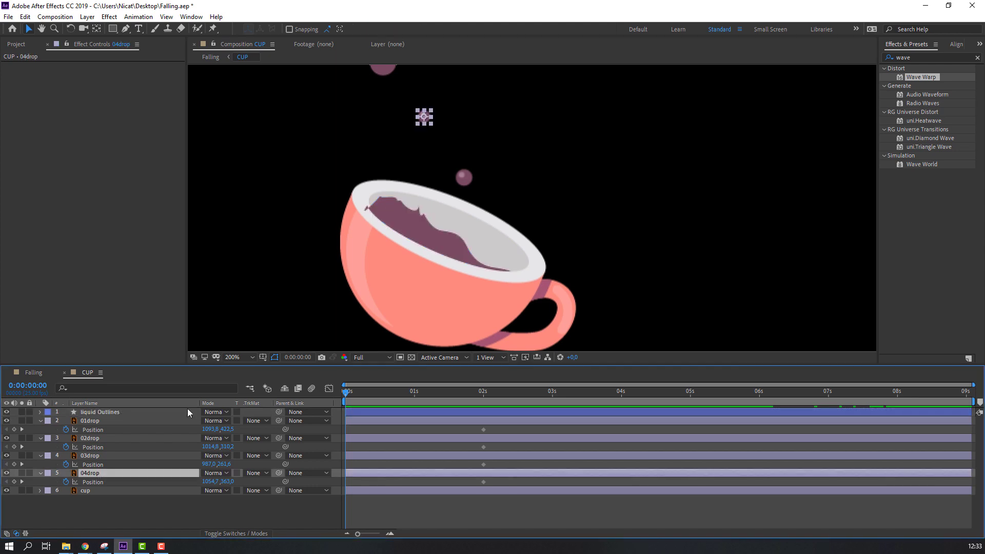
In the CUP composition at 0 seconds, lower 04drop to about (1041, 451) and 01drop to about (1080, 477), inside the cup.
{"action": "left_click_drag", "start_coordinate": [424, 118], "coordinate": [410, 209]}
{"action": "left_click", "coordinate": [440, 242]}
{"action": "left_click", "coordinate": [424, 421]}
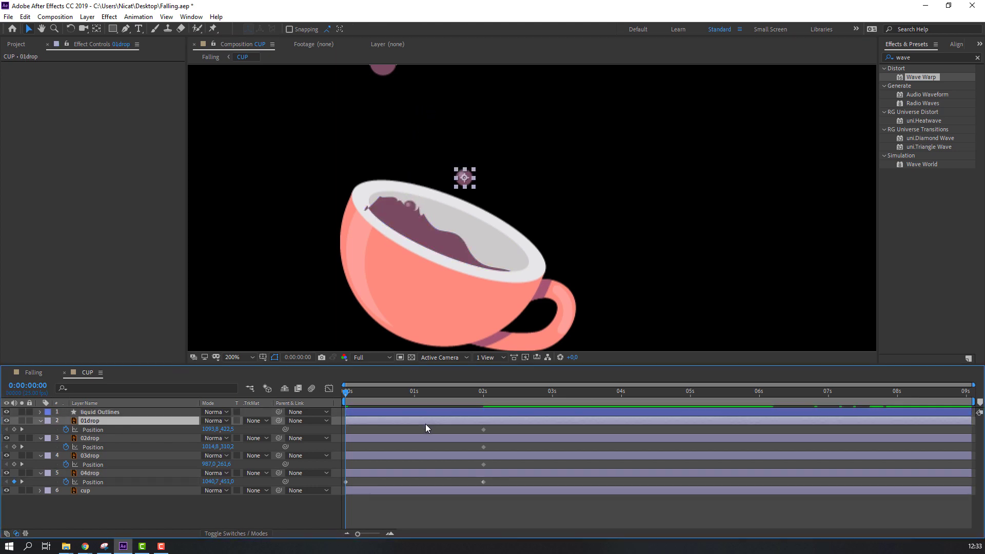
{"action": "left_click_drag", "start_coordinate": [464, 178], "coordinate": [453, 234]}
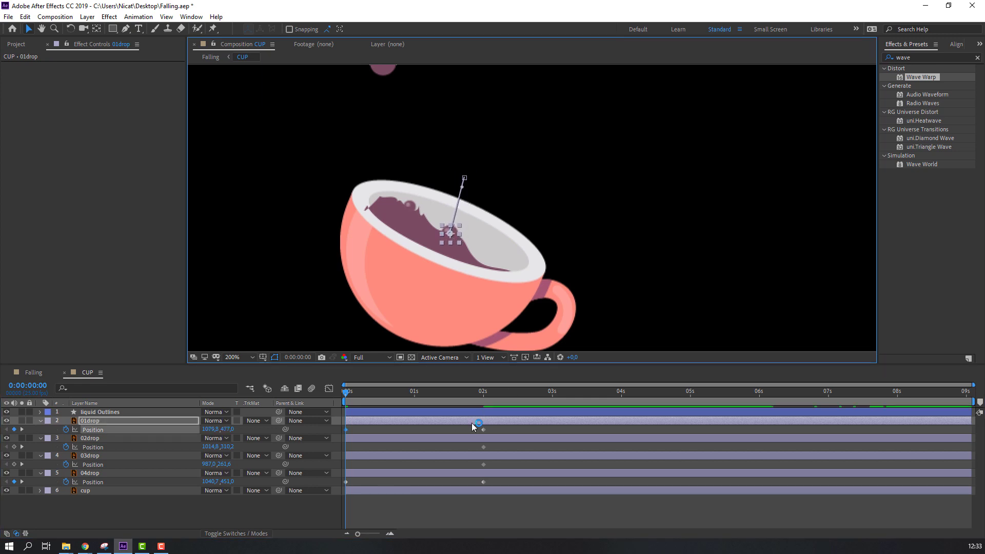
Lower 03drop into the cup's liquid at 0 seconds, to about (1017, 451).
{"action": "left_click", "coordinate": [458, 455]}
{"action": "left_click_drag", "start_coordinate": [477, 194], "coordinate": [504, 304]}
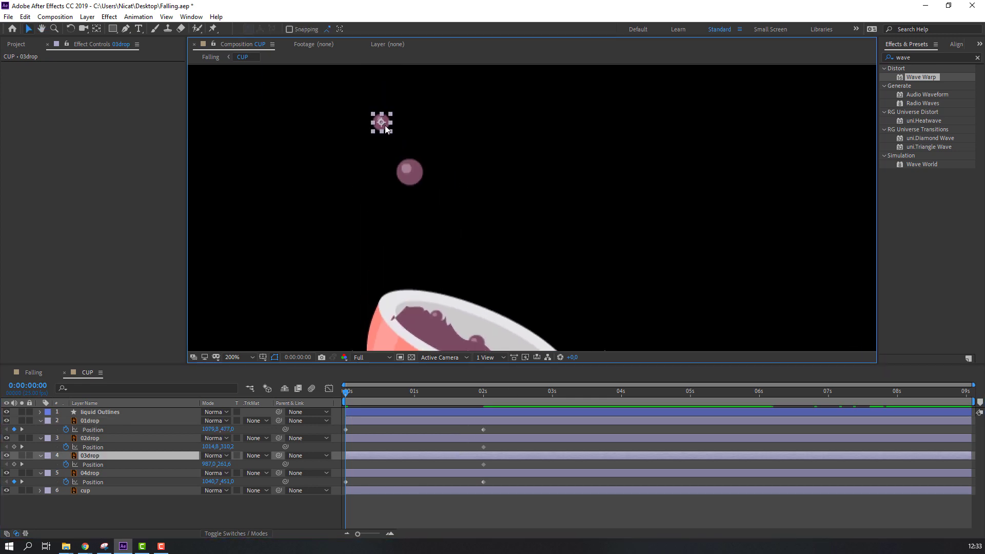
{"action": "left_click_drag", "start_coordinate": [386, 132], "coordinate": [417, 332]}
{"action": "left_click", "coordinate": [458, 472]}
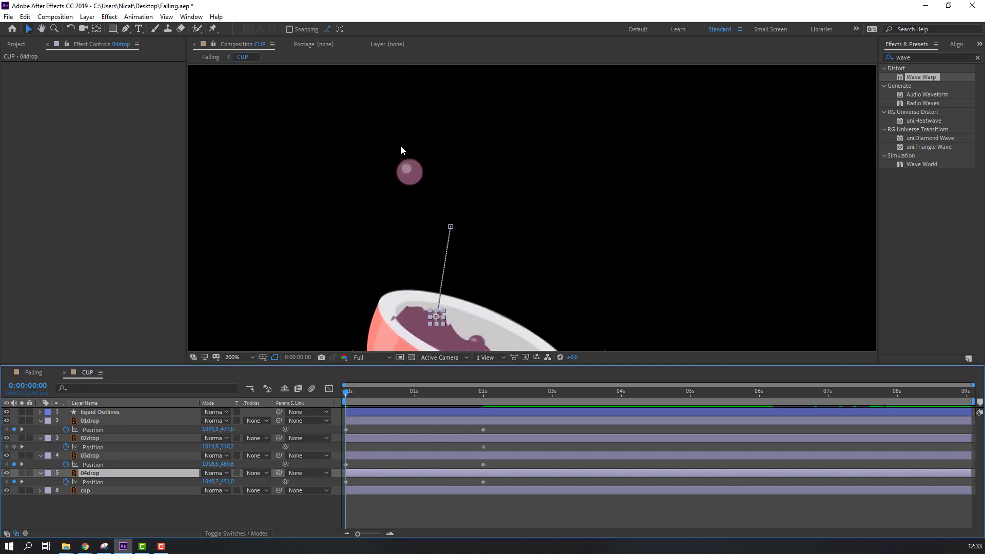
{"action": "left_click_drag", "start_coordinate": [454, 244], "coordinate": [420, 170]}
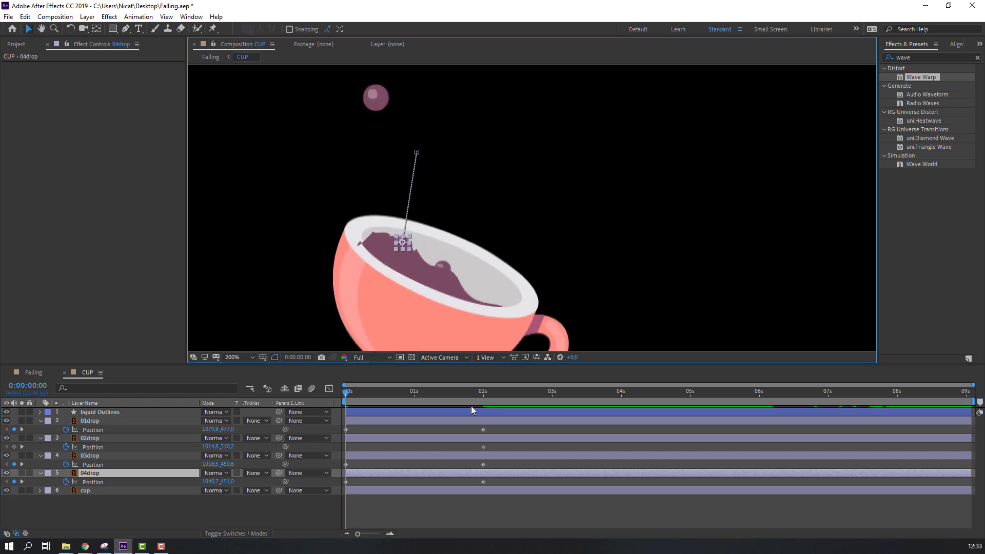
Lower 02drop into the cup's liquid at 0 seconds, to about (1031, 462), and preview the rising drops.
{"action": "left_click", "coordinate": [448, 456]}
{"action": "left_click", "coordinate": [453, 440]}
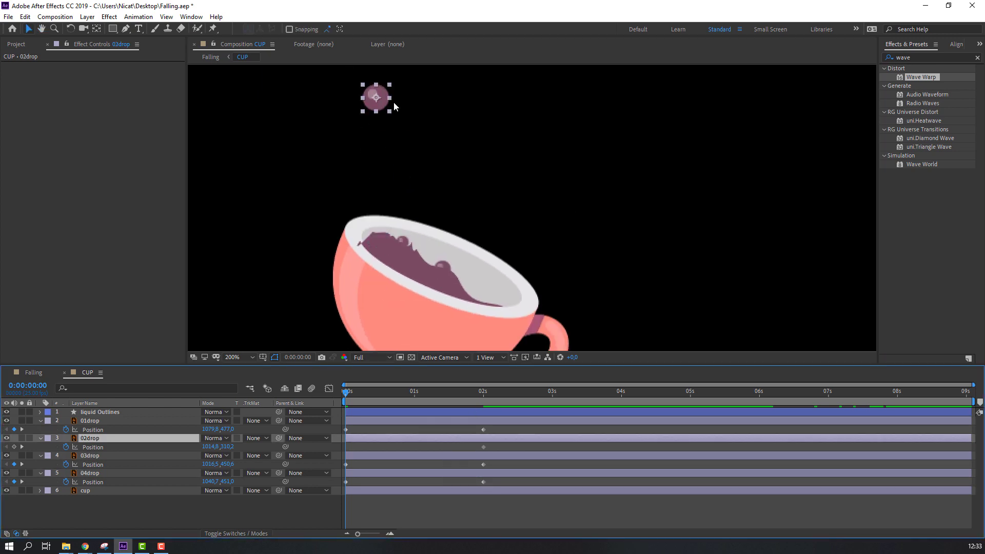
{"action": "left_click_drag", "start_coordinate": [389, 98], "coordinate": [415, 135]}
{"action": "key", "text": "ctrl+z"}
{"action": "left_click_drag", "start_coordinate": [381, 92], "coordinate": [397, 248]}
{"action": "left_click", "coordinate": [345, 513]}
{"action": "scroll", "coordinate": [401, 265], "scroll_direction": "down", "scroll_amount": 1}
{"action": "key", "text": "space"}
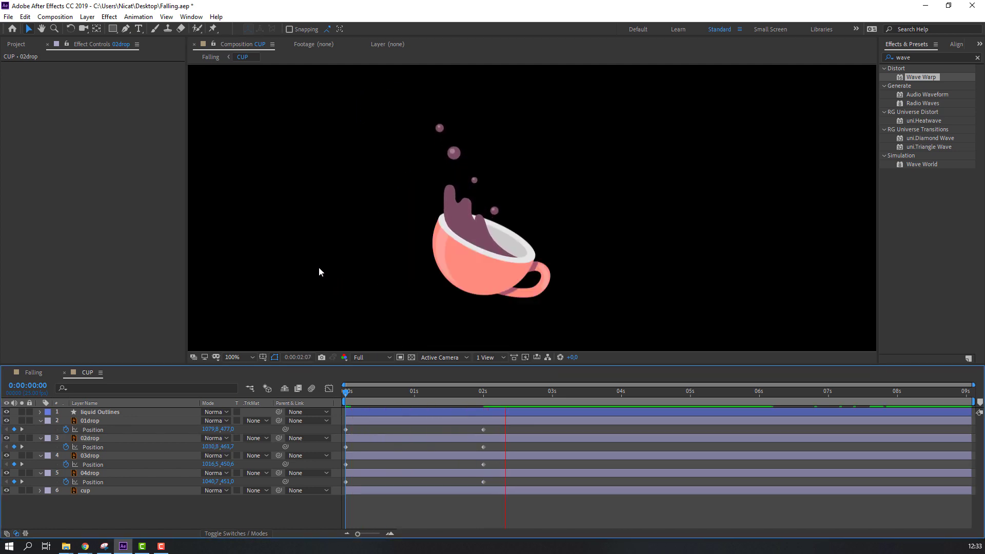
{"action": "key", "text": "space"}
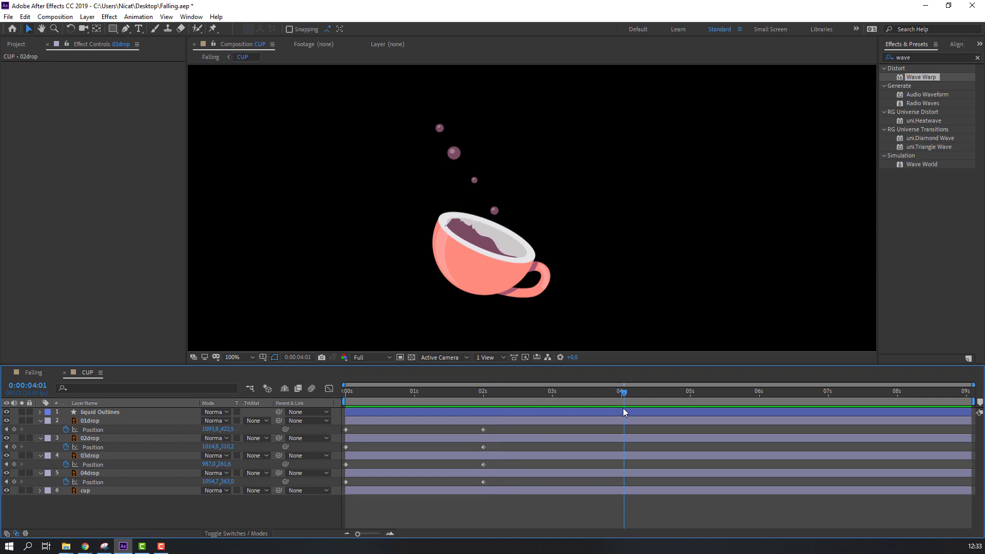
Copy the 0-second Position keyframes of all four drop layers to 4 seconds, layer by layer.
{"action": "left_click", "coordinate": [620, 395]}
{"action": "left_click_drag", "start_coordinate": [376, 426], "coordinate": [333, 487]}
{"action": "key", "text": "ctrl+v"}
{"action": "key", "text": "ctrl+c"}
{"action": "key", "text": "ctrl+v"}
{"action": "key", "text": "ctrl+c"}
{"action": "key", "text": "ctrl+v"}
{"action": "key", "text": "ctrl+c"}
{"action": "key", "text": "ctrl+v"}
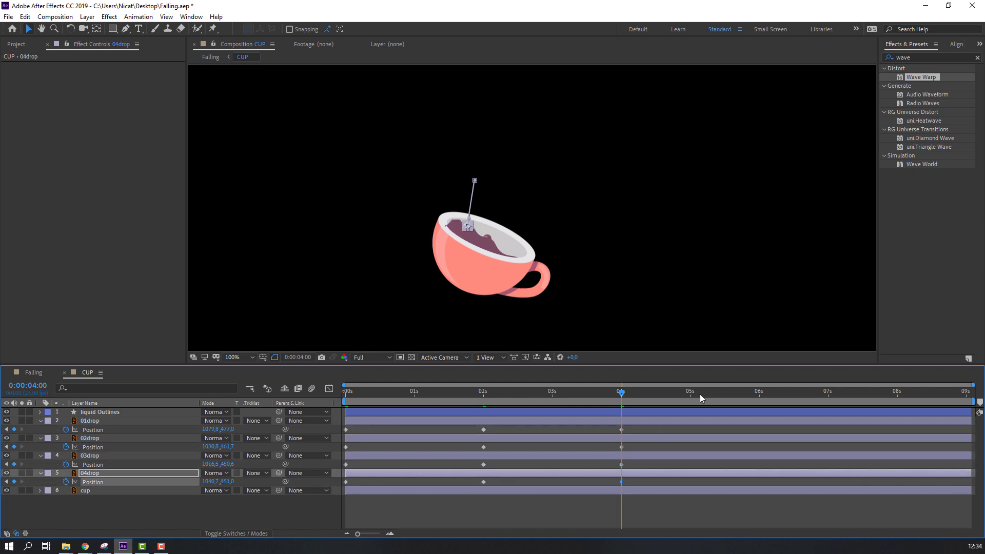
Copy the 2-second Position keyframes of all four drop layers to 6 seconds, layer by layer.
{"action": "left_click_drag", "start_coordinate": [711, 398], "coordinate": [760, 398]}
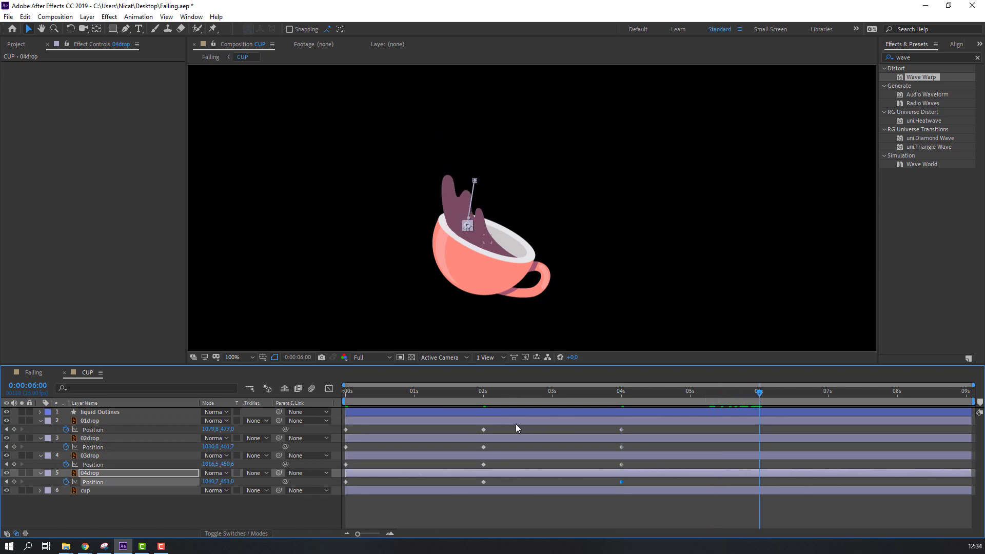
{"action": "left_click_drag", "start_coordinate": [516, 424], "coordinate": [473, 490]}
{"action": "key", "text": "ctrl+c"}
{"action": "key", "text": "ctrl+v"}
{"action": "key", "text": "ctrl+c"}
{"action": "key", "text": "ctrl+v"}
{"action": "key", "text": "ctrl+c"}
{"action": "key", "text": "ctrl+v"}
{"action": "key", "text": "ctrl+c"}
{"action": "key", "text": "ctrl+v"}
Copy the 4-second Position keyframes of all four drop layers to 8 seconds, layer by layer.
{"action": "left_click_drag", "start_coordinate": [870, 391], "coordinate": [898, 394]}
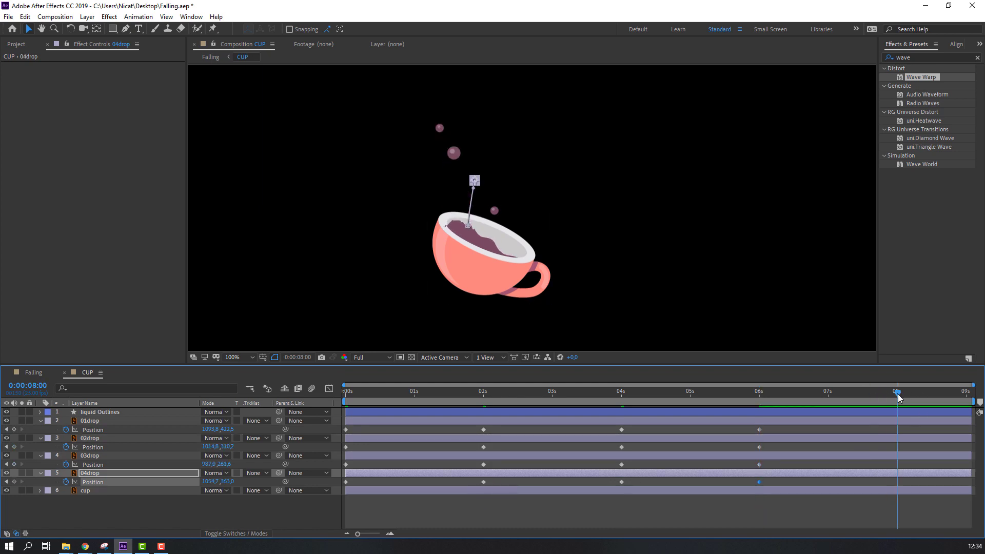
{"action": "left_click_drag", "start_coordinate": [638, 425], "coordinate": [613, 487]}
{"action": "key", "text": "ctrl+c"}
{"action": "key", "text": "ctrl+v"}
{"action": "key", "text": "ctrl+c"}
{"action": "key", "text": "ctrl+v"}
{"action": "key", "text": "ctrl+c"}
{"action": "key", "text": "ctrl+v"}
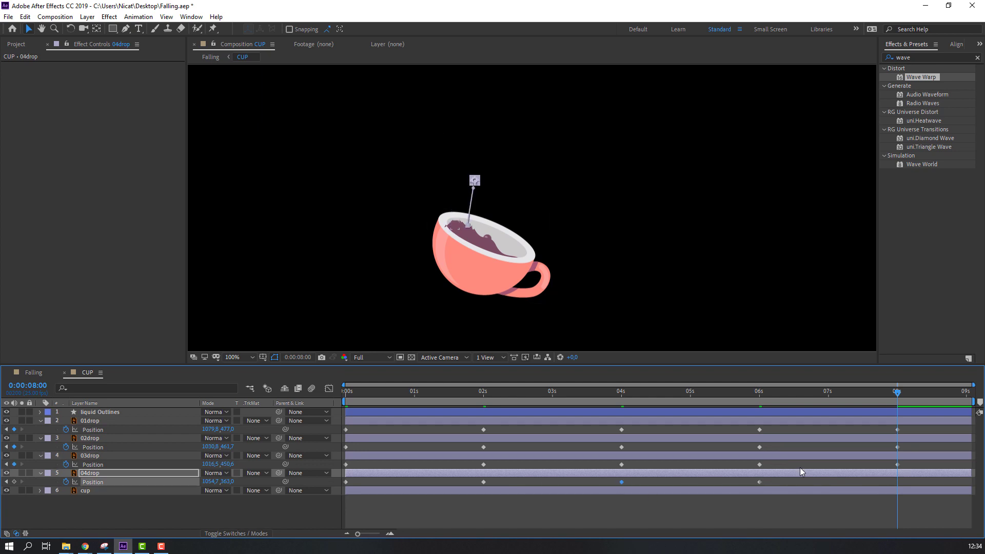
{"action": "key", "text": "ctrl+c"}
{"action": "key", "text": "ctrl+v"}
Apply Easy Ease to all Position keyframes of the four drops, and preview the splash before returning to the Falling composition.
{"action": "left_click_drag", "start_coordinate": [906, 431], "coordinate": [339, 484]}
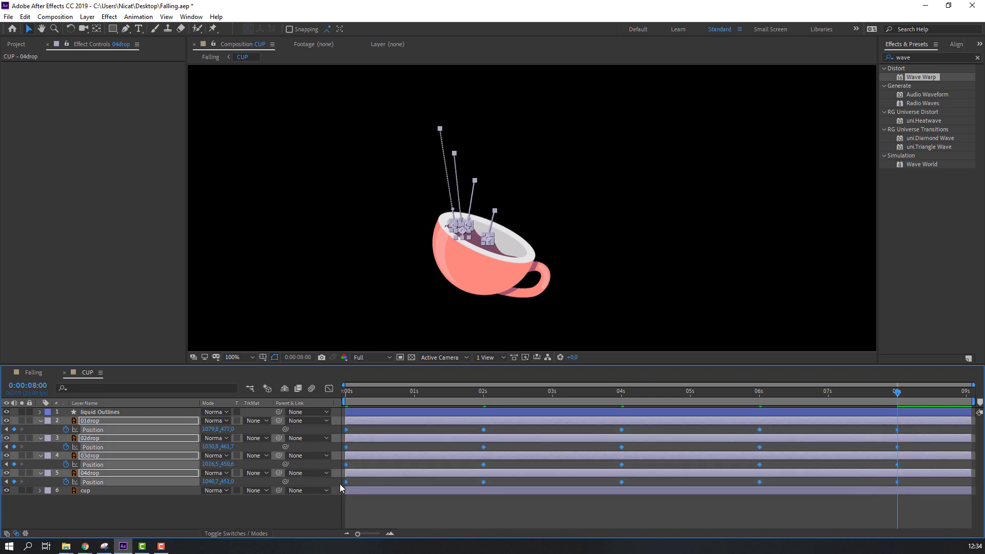
{"action": "right_click", "coordinate": [345, 484]}
{"action": "mouse_move", "coordinate": [407, 477]}
{"action": "left_click", "coordinate": [492, 409]}
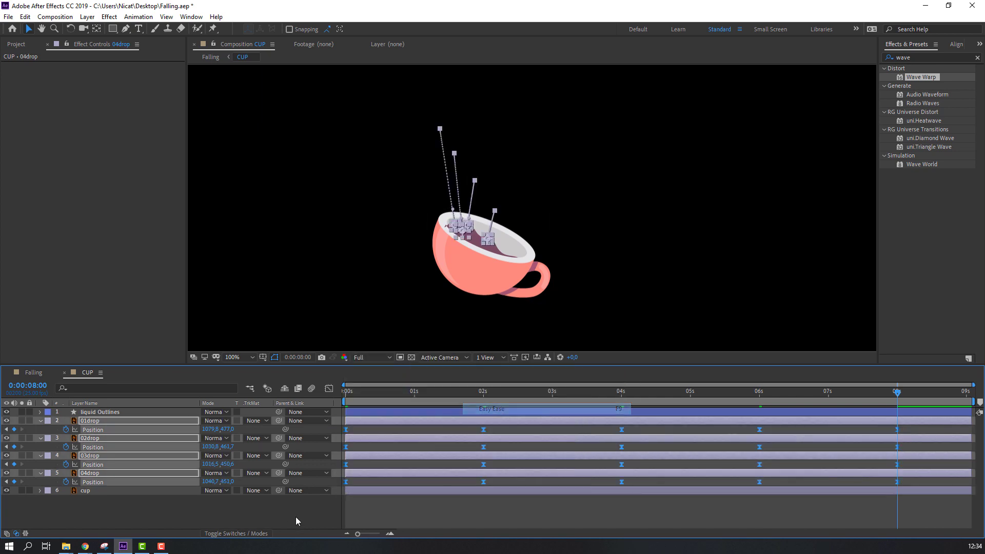
{"action": "left_click", "coordinate": [296, 521]}
{"action": "key", "text": "space"}
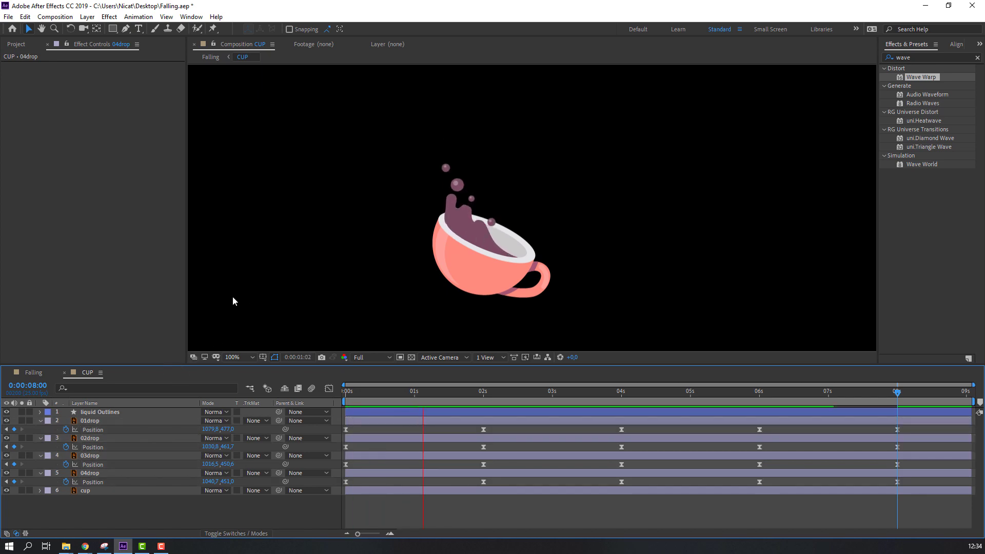
{"action": "left_click", "coordinate": [64, 373]}
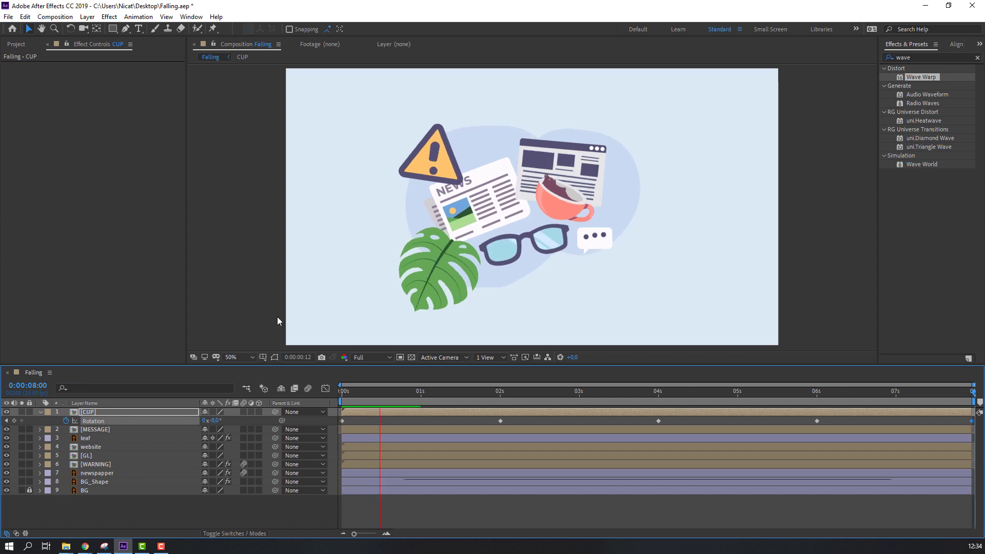